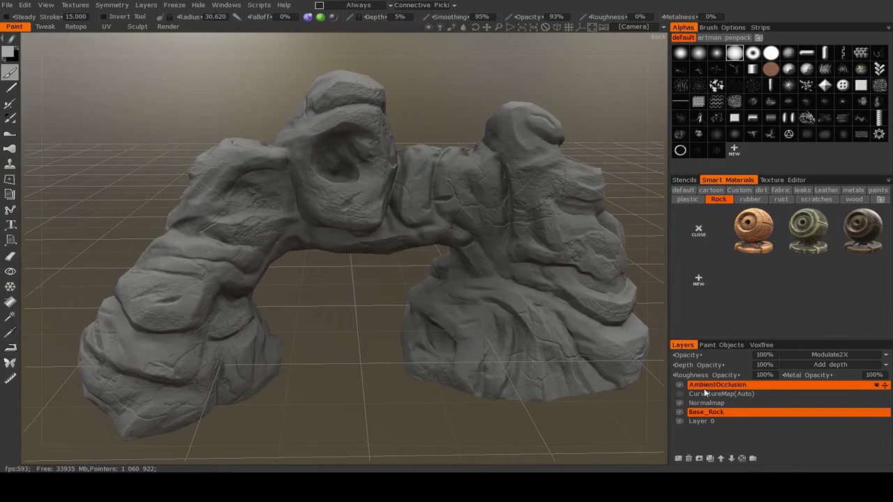
Deselect the AmbientOcclusion layer, leaving only Base_Rock selected, and look at the existing Arid_Rock smart material.
left_click(705, 390)
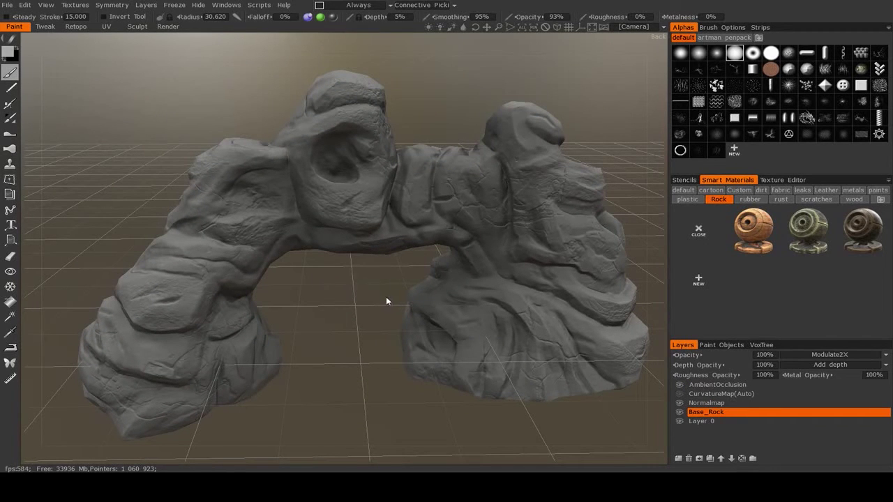
left_click_drag(351, 293, 345, 265)
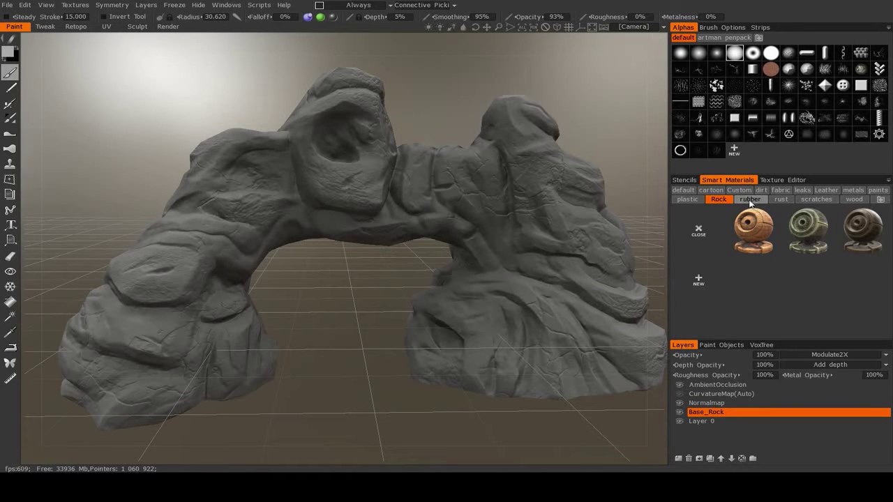
mouse_move(761, 239)
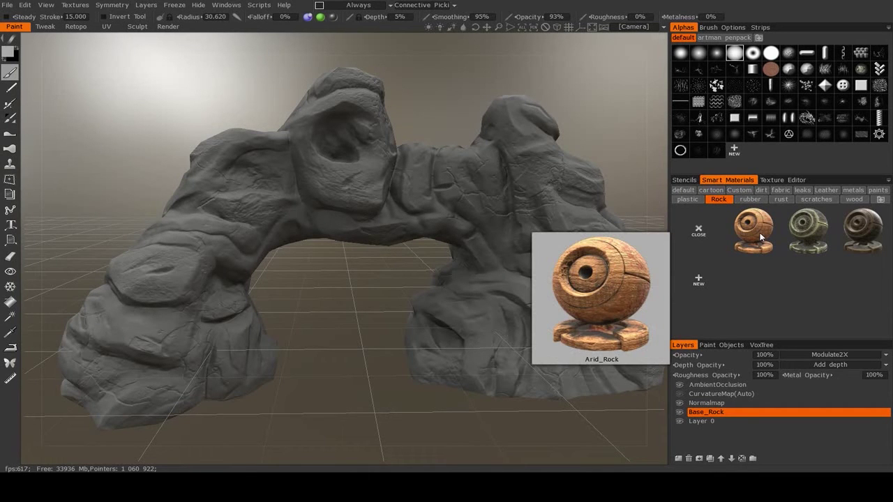
left_click(752, 224)
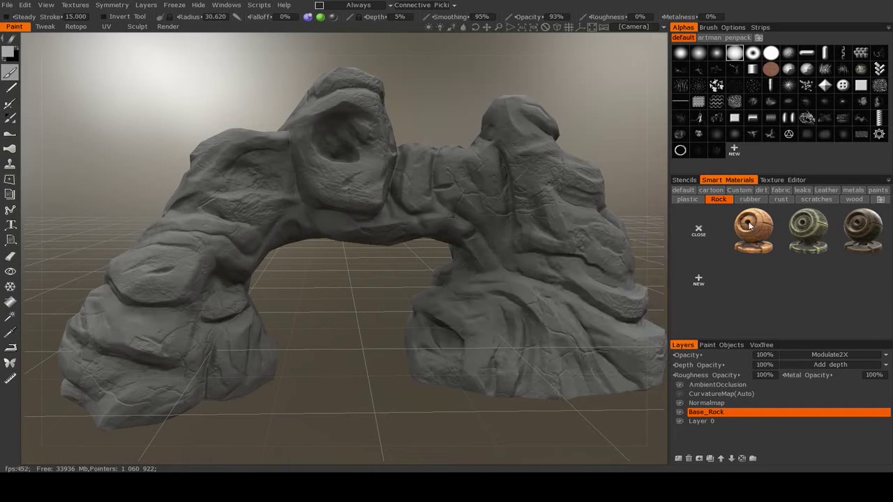
left_click_drag(365, 319, 346, 310)
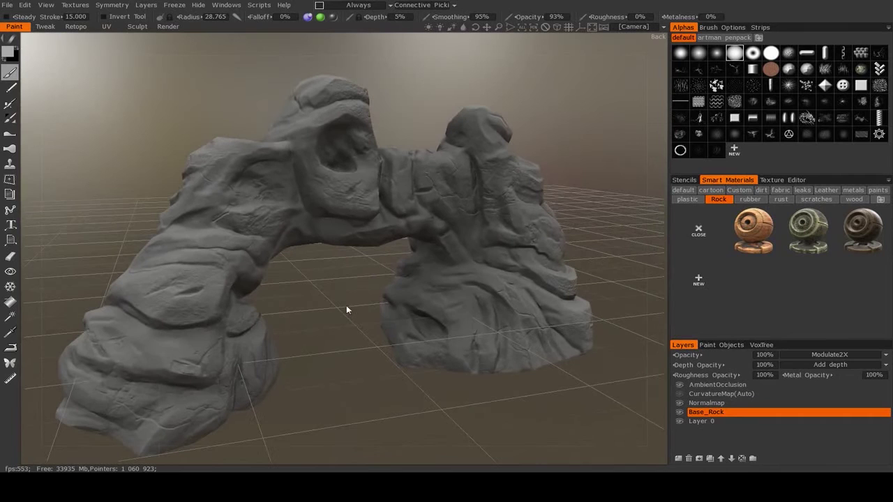
Create a new smart material in the Rock category and name it Arid_Rock_2.
left_click(720, 201)
left_click(699, 279)
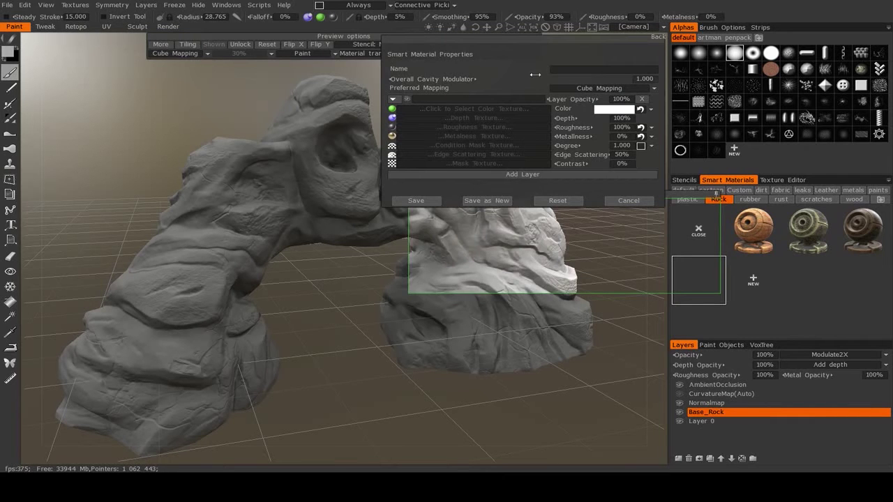
left_click(596, 70)
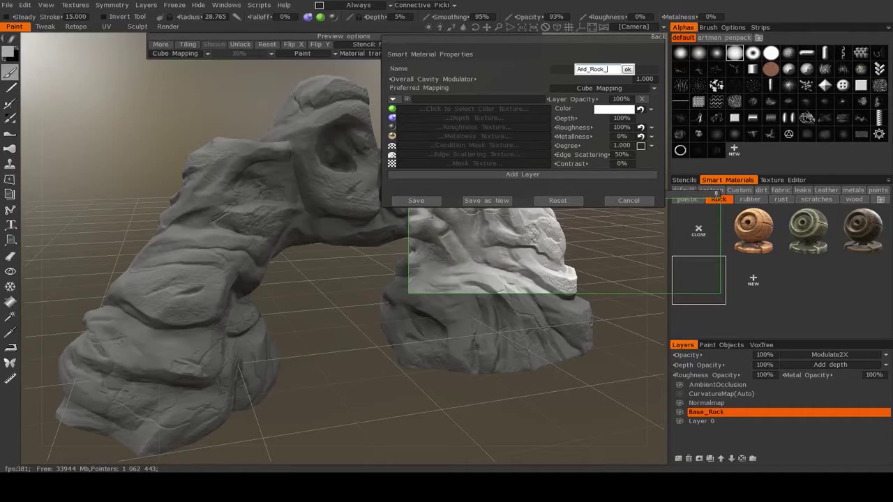
left_click(628, 70)
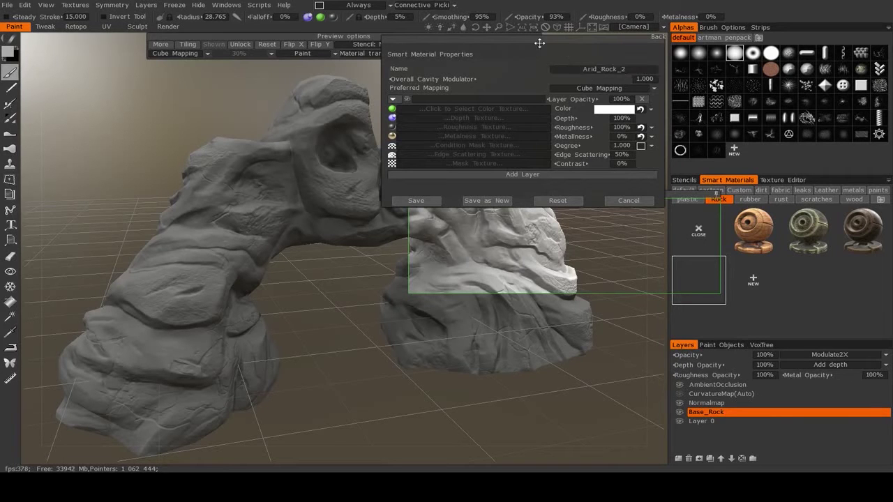
Move the Smart Material Properties window clear of the material preview and frame the rock arch behind the preview.
left_click_drag(529, 41, 227, 143)
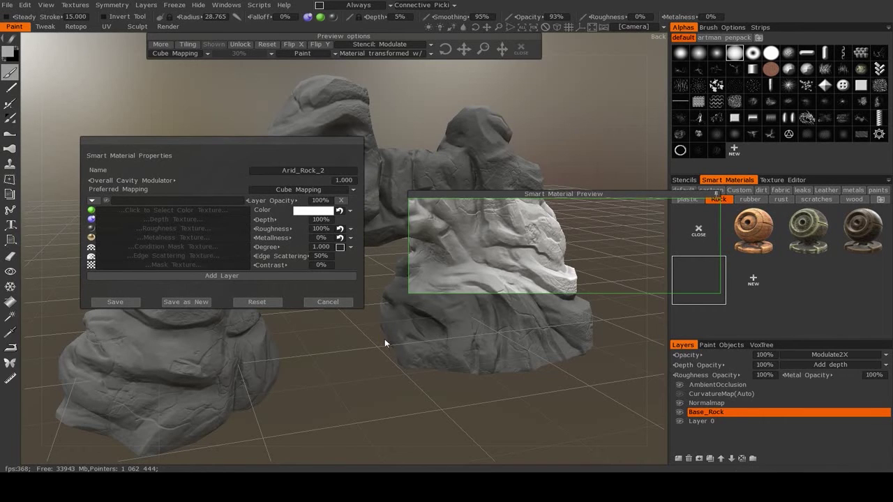
mouse_move(380, 341)
left_mouse_down()
mouse_move(349, 335)
mouse_move(372, 379)
mouse_move(344, 111)
left_mouse_up()
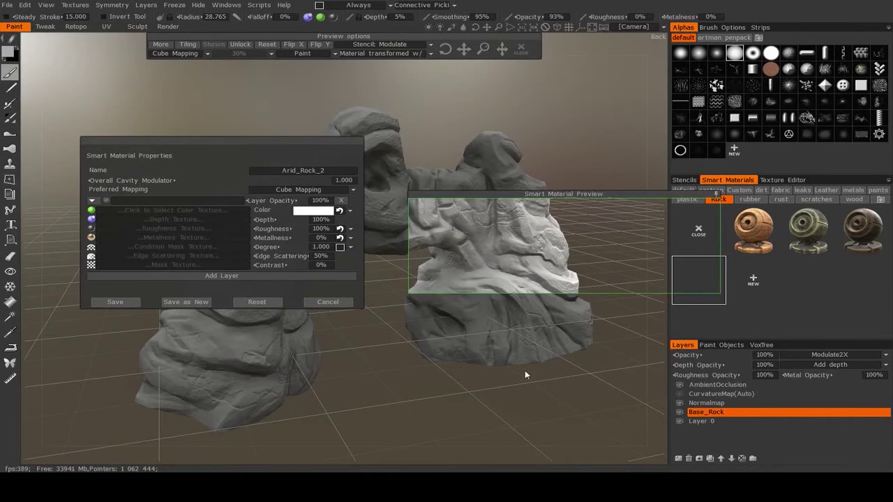
mouse_move(523, 371)
left_mouse_down()
mouse_move(377, 388)
mouse_move(398, 390)
left_mouse_up()
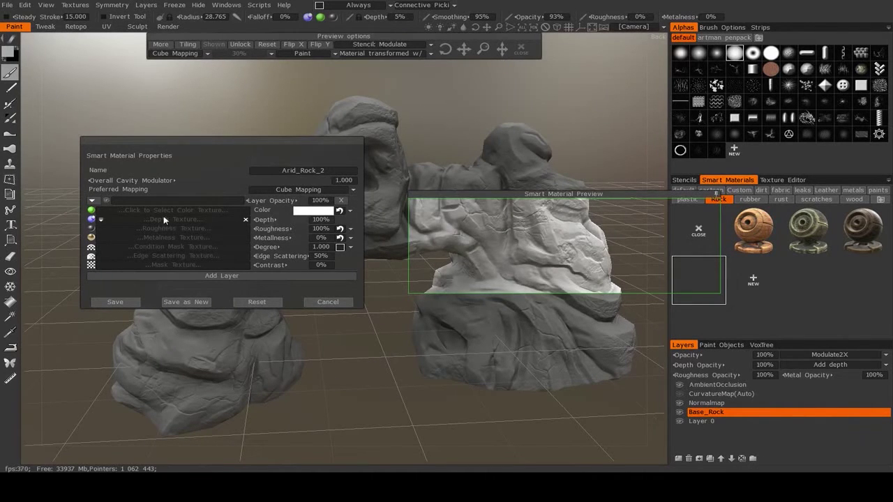
left_click_drag(191, 148, 136, 102)
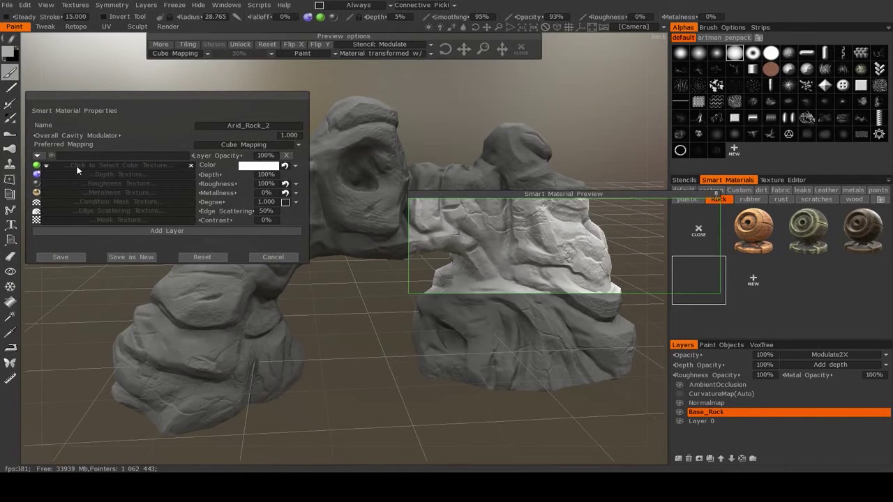
Load RocksArid0002_1_S.jpg from the Texture Library's Rock folder as the material's color texture.
left_click(109, 165)
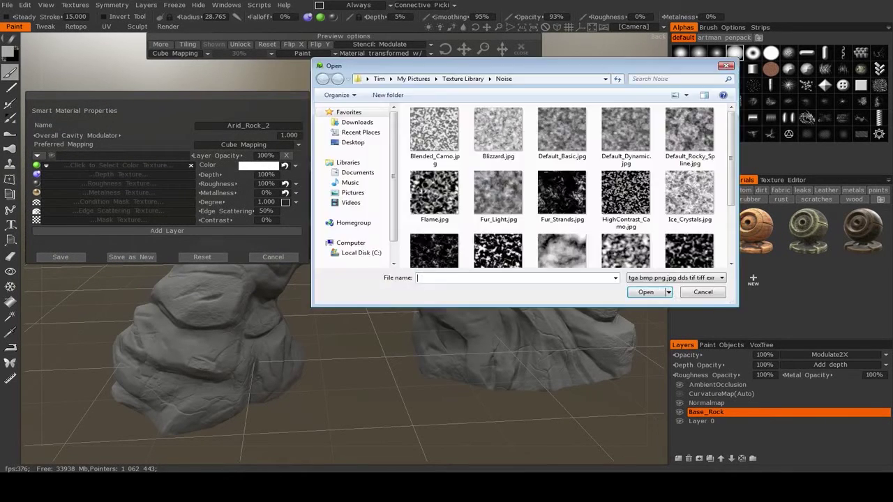
left_click(322, 79)
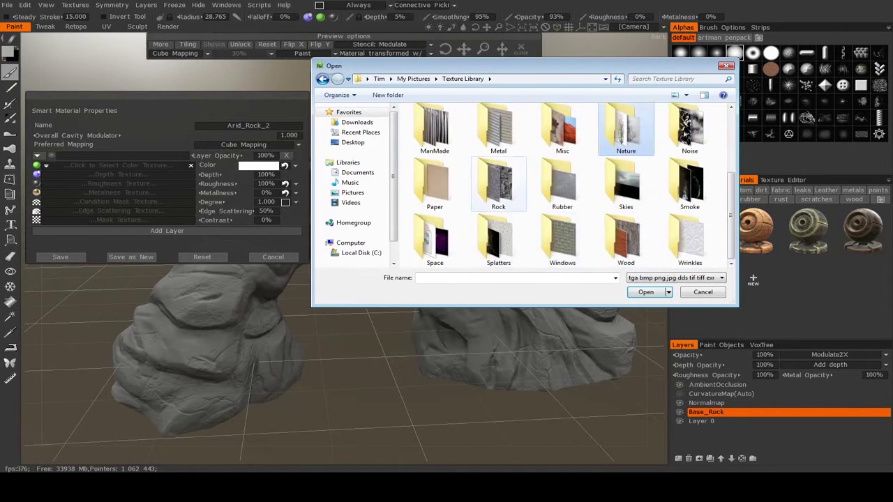
double_click(498, 185)
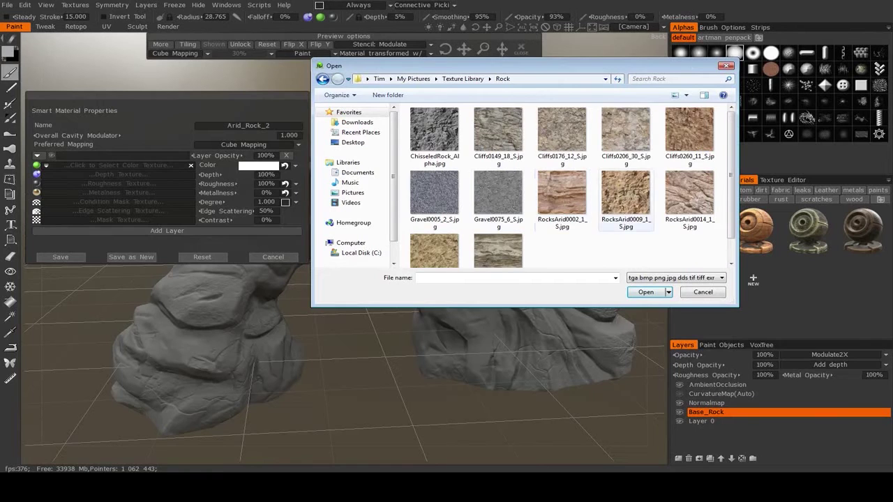
scroll(562, 188, "down", 1)
left_click(561, 167)
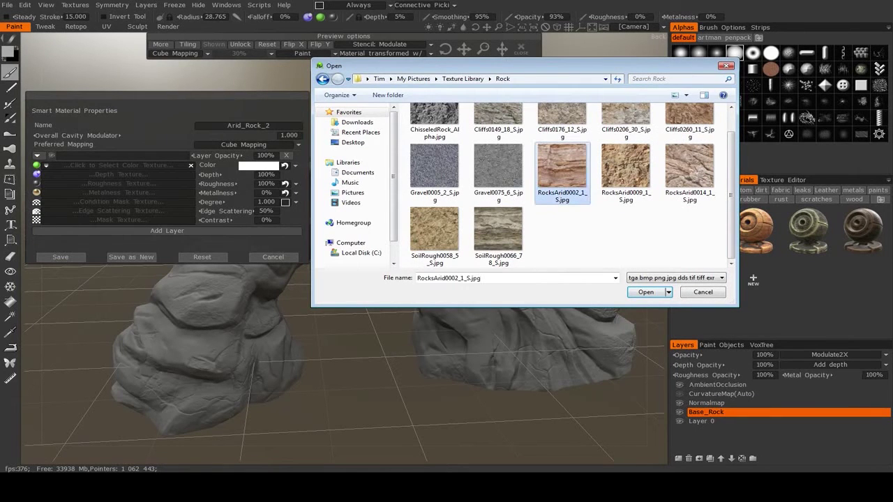
left_click(646, 292)
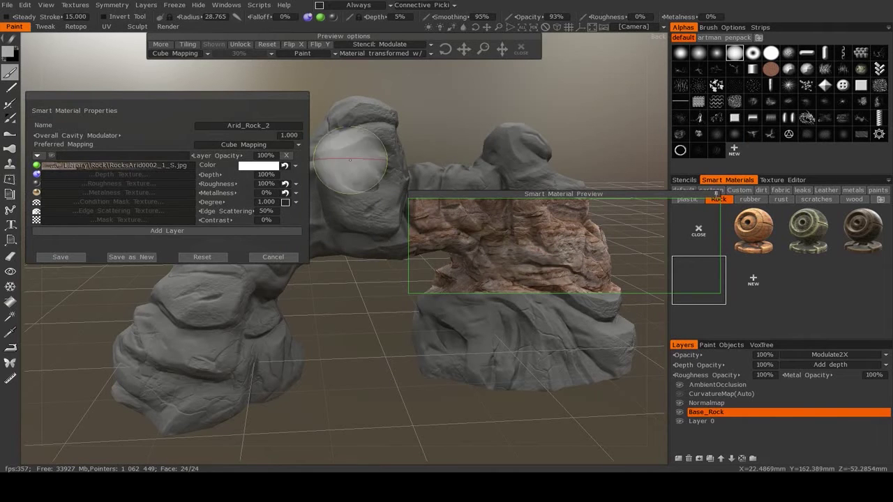
Examine the cube-mapped rock texture on the arch from several sides and try the preview scaling.
mouse_move(407, 343)
left_mouse_down()
mouse_move(379, 329)
mouse_move(349, 343)
left_mouse_up()
left_click_drag(302, 322, 418, 358)
left_click_drag(359, 369, 373, 355, "alt")
left_click_drag(325, 322, 454, 370, "alt")
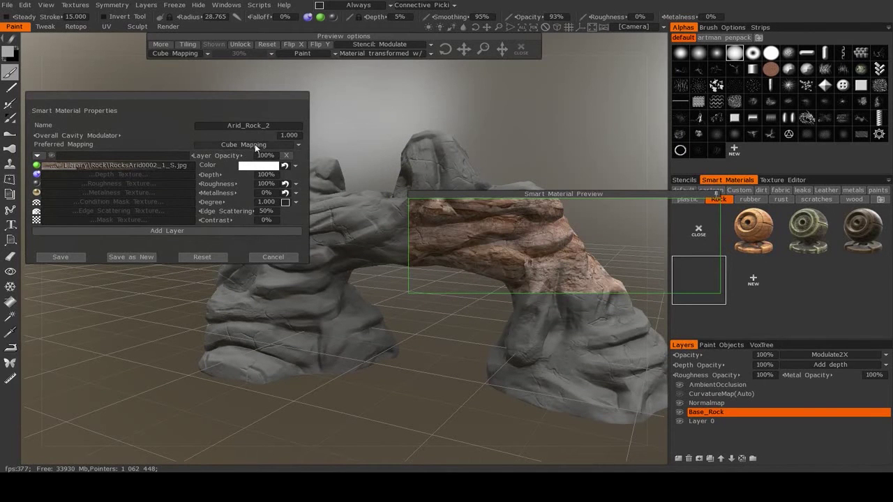
left_click_drag(472, 371, 413, 383, "alt")
left_click_drag(564, 386, 594, 347, "alt")
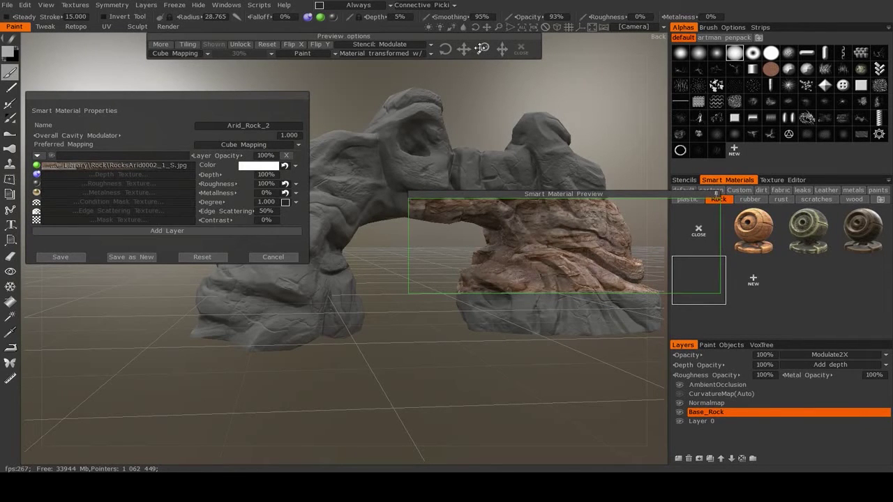
left_click_drag(481, 48, 482, 49)
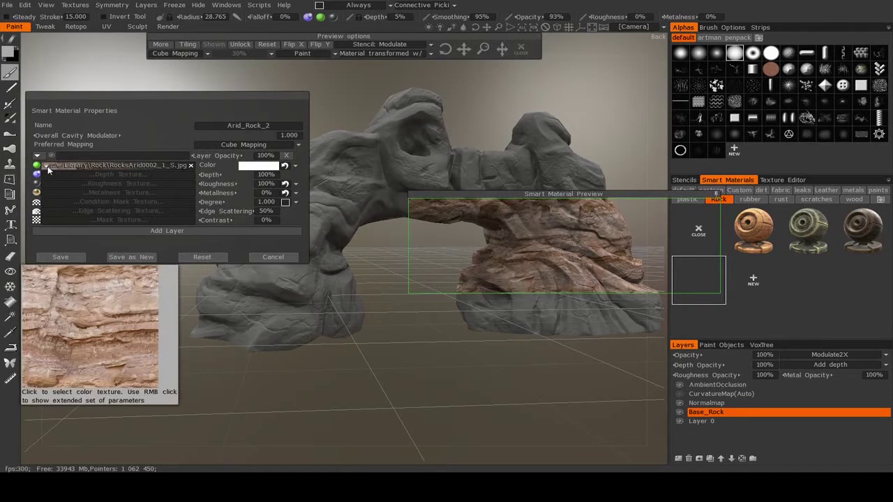
Open the color texture's extended parameters, try a larger texture scale and set it back to 100%.
left_click(46, 166)
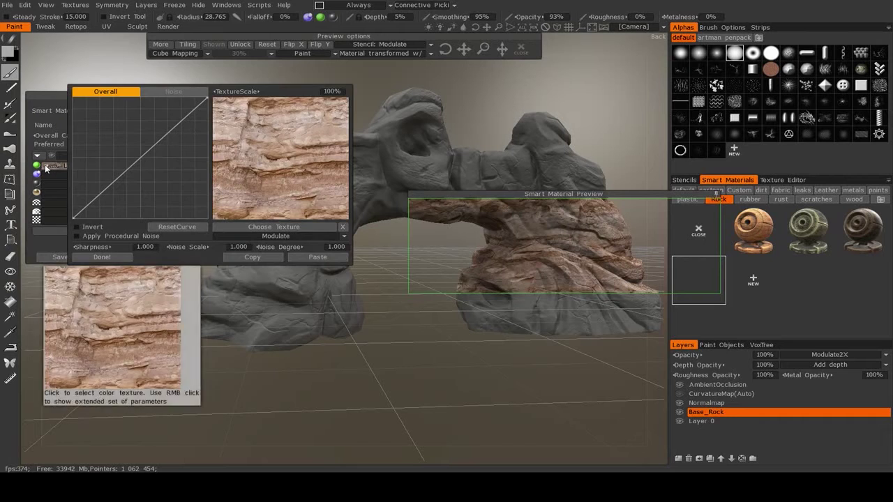
left_click_drag(233, 92, 325, 97)
left_click(326, 94)
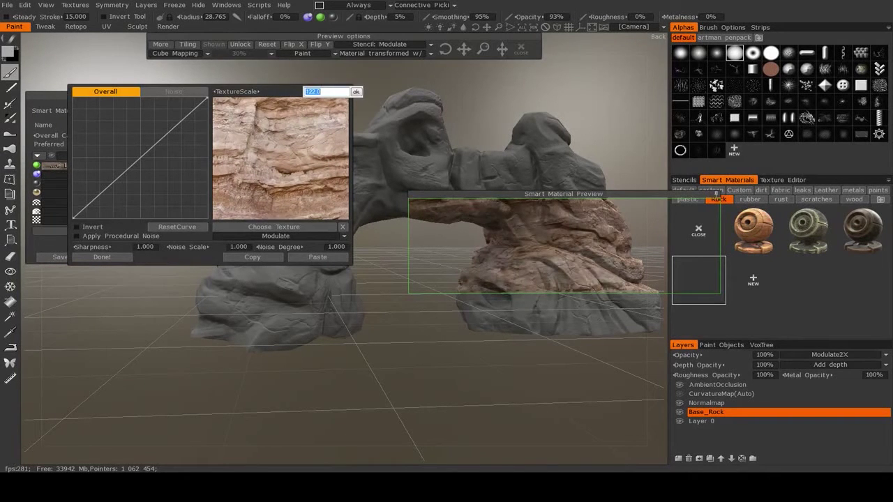
type("100")
left_click(355, 91)
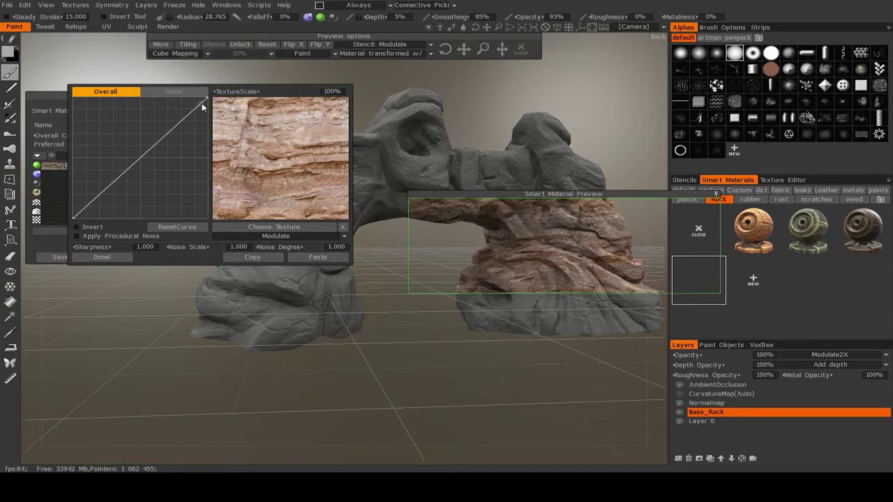
Flatten the color texture's Overall curve by slightly lowering its highest end point and raising its lowest end point.
left_click_drag(208, 101, 209, 113)
key("Escape")
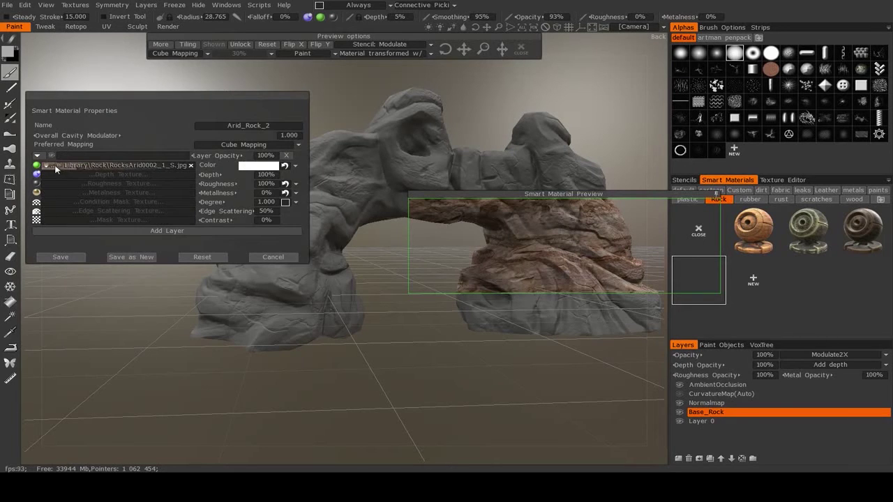
left_click(48, 165)
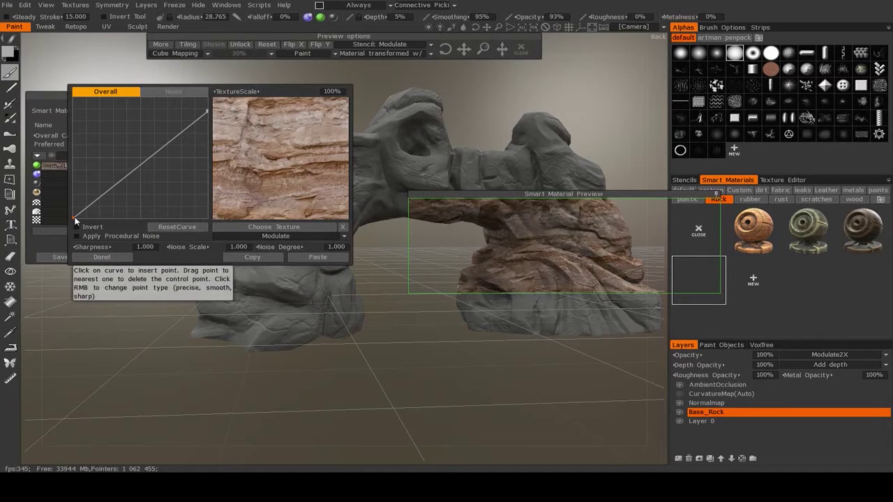
left_click_drag(75, 218, 74, 189)
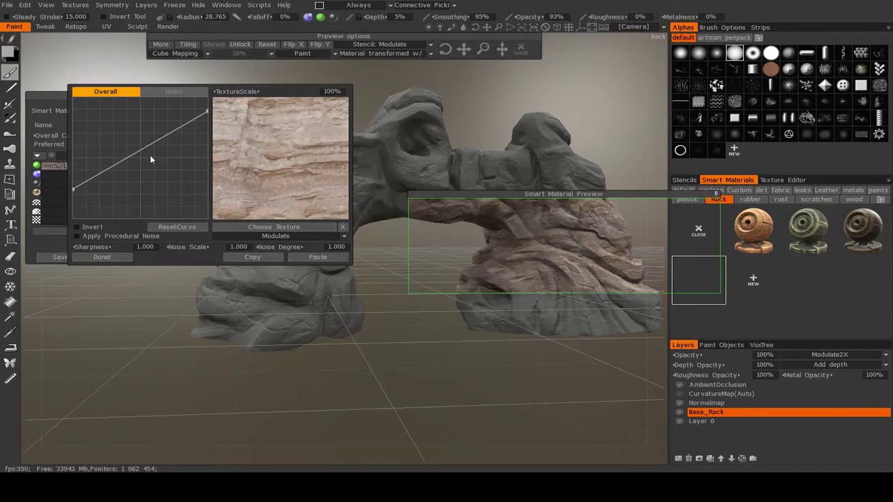
Try a high-contrast S-shaped curve by adding a dark and a bright control point, and remove both points.
left_click_drag(143, 148, 145, 183)
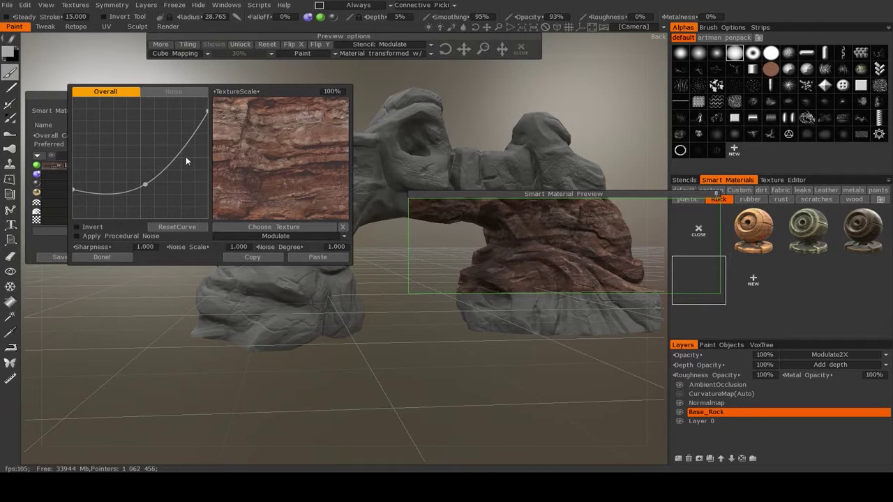
left_click_drag(175, 157, 175, 116)
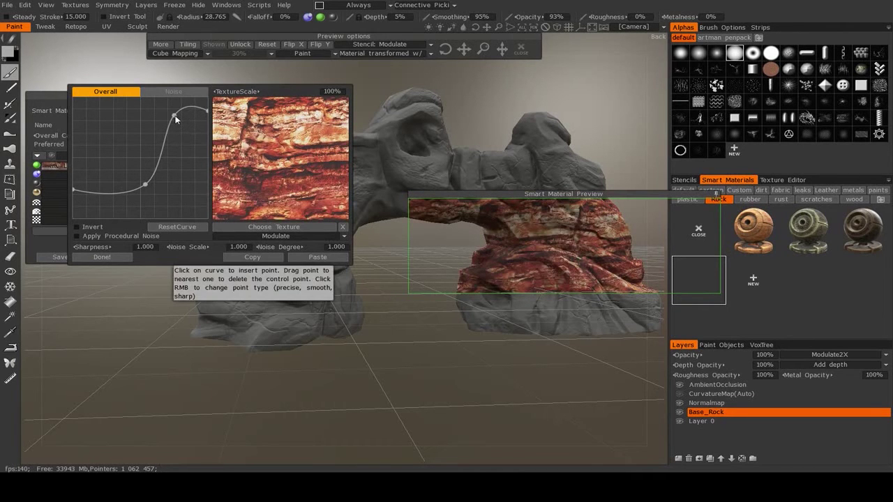
left_click_drag(175, 116, 167, 141)
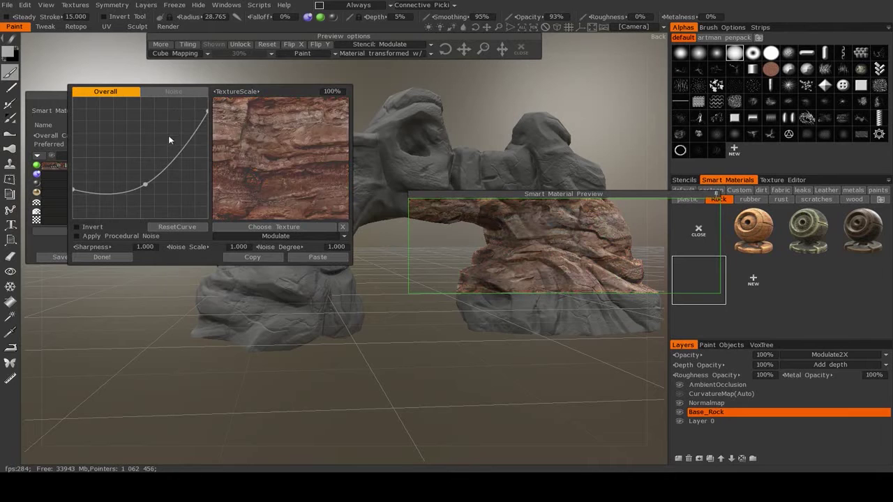
right_click(145, 186)
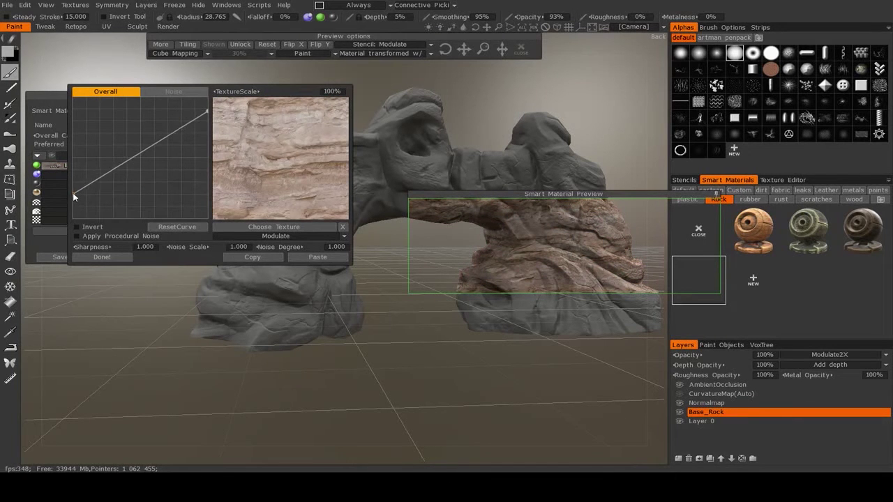
Tint the smart material's color light orange with a hue of about 32, 58% saturation and 95% lightness.
left_click(102, 257)
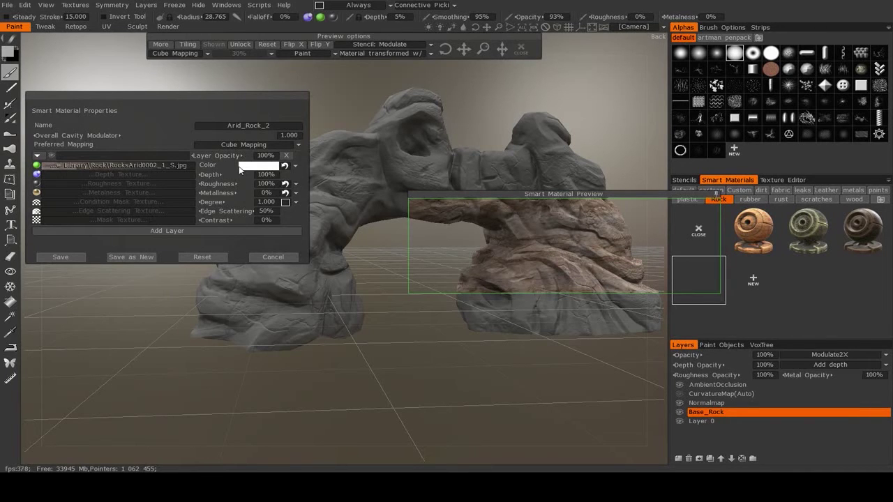
left_click(245, 165)
left_click_drag(344, 127, 284, 115)
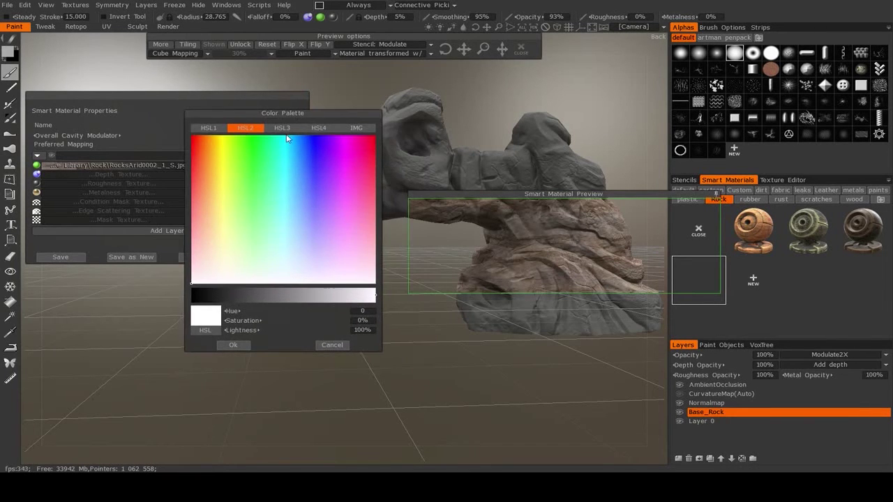
left_click_drag(206, 171, 204, 193)
left_click_drag(379, 296, 367, 296)
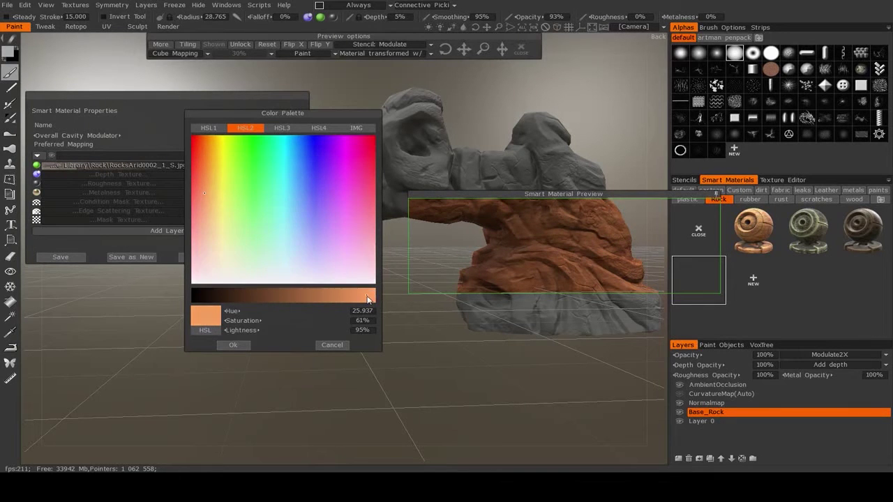
left_click(208, 210)
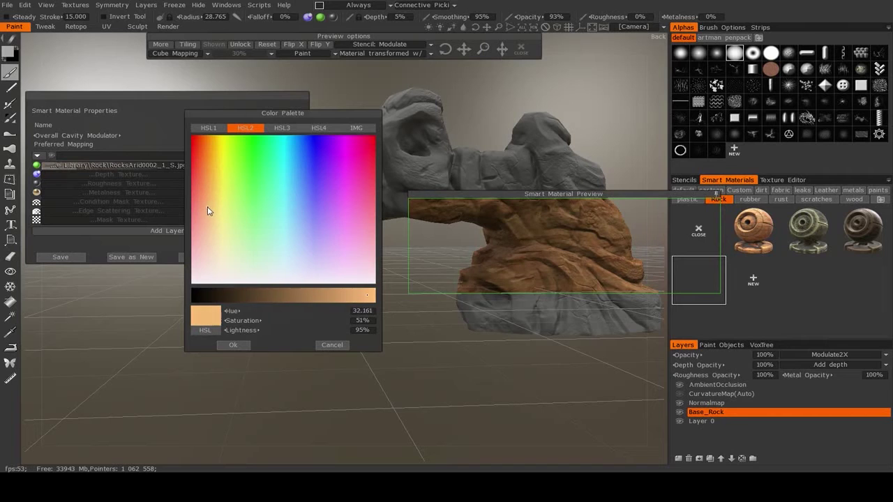
left_click(209, 211)
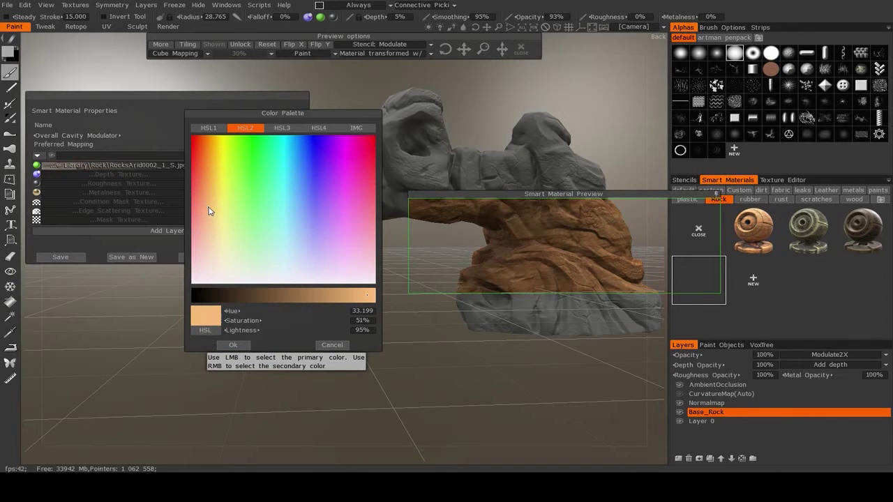
left_click(208, 204)
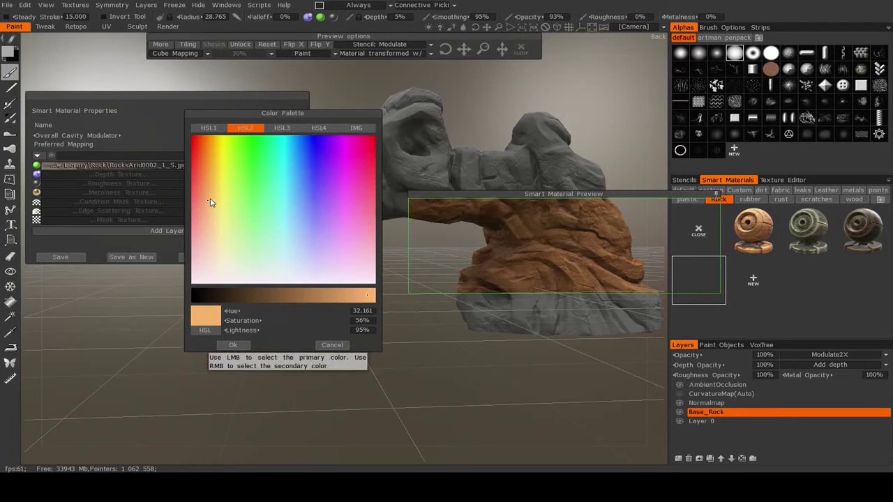
left_click(208, 196)
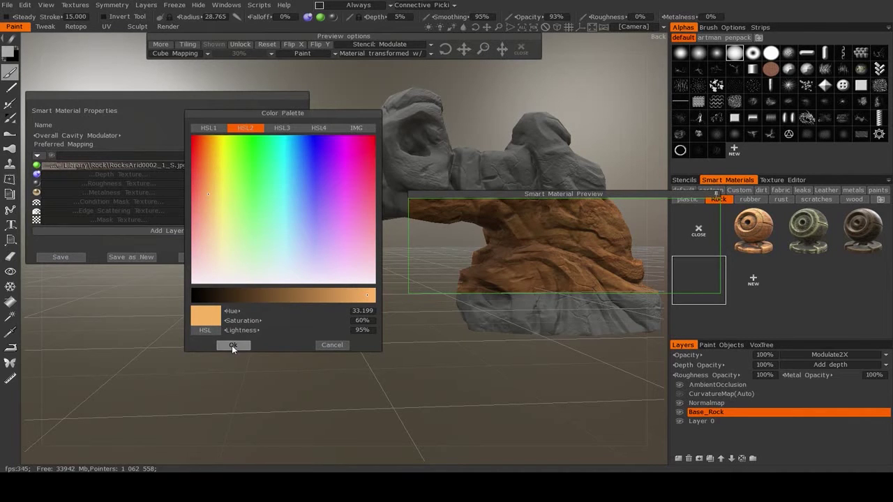
left_click(208, 196)
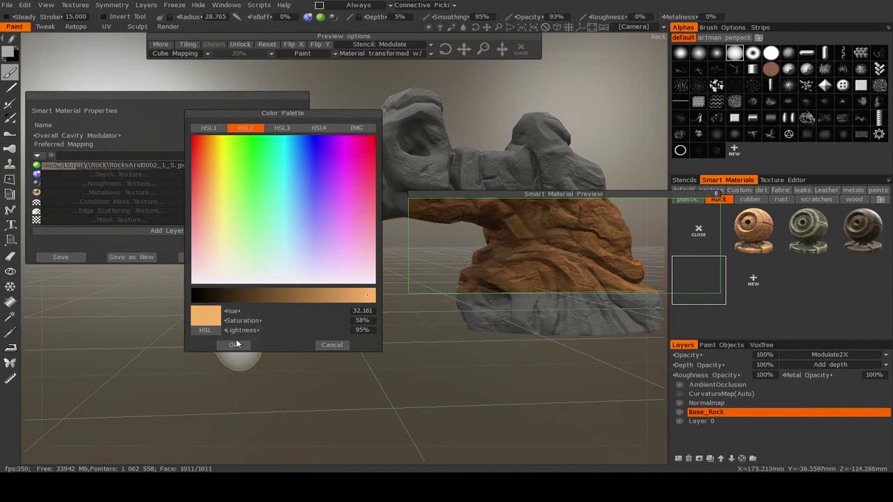
left_click(233, 345)
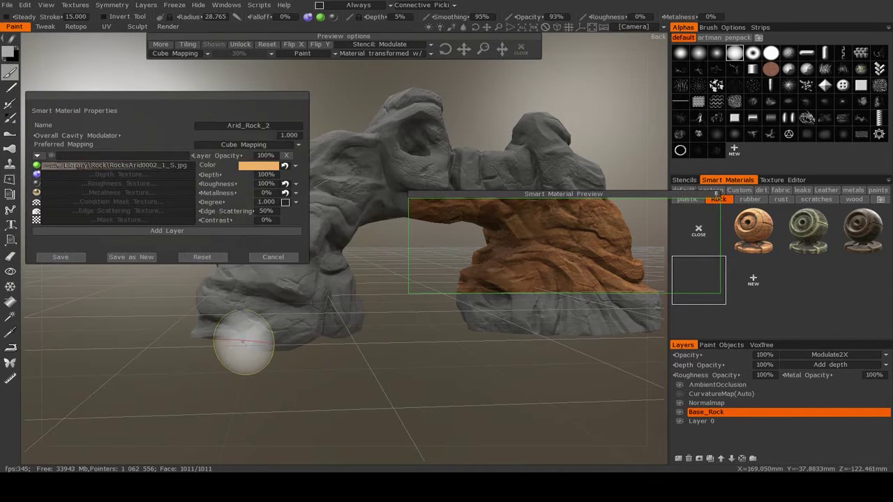
Lower the lowest end point of the color texture's Overall curve to the base of the graph.
left_click(44, 167)
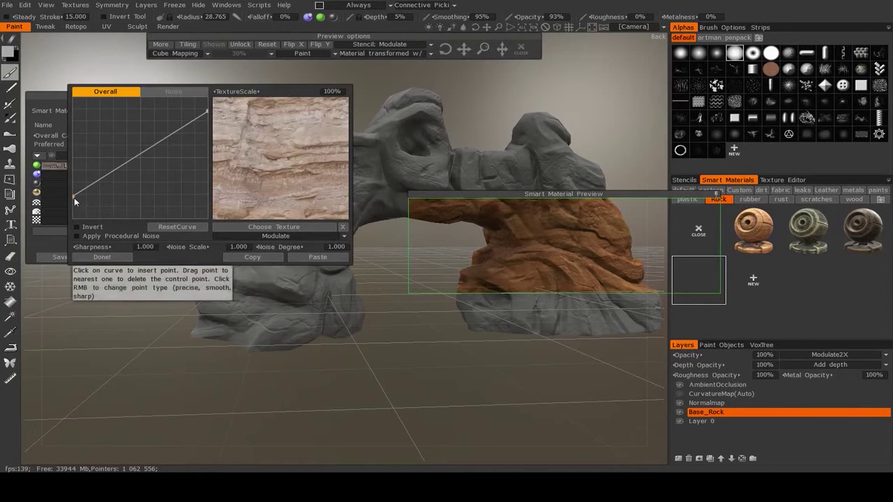
left_click_drag(74, 199, 72, 221)
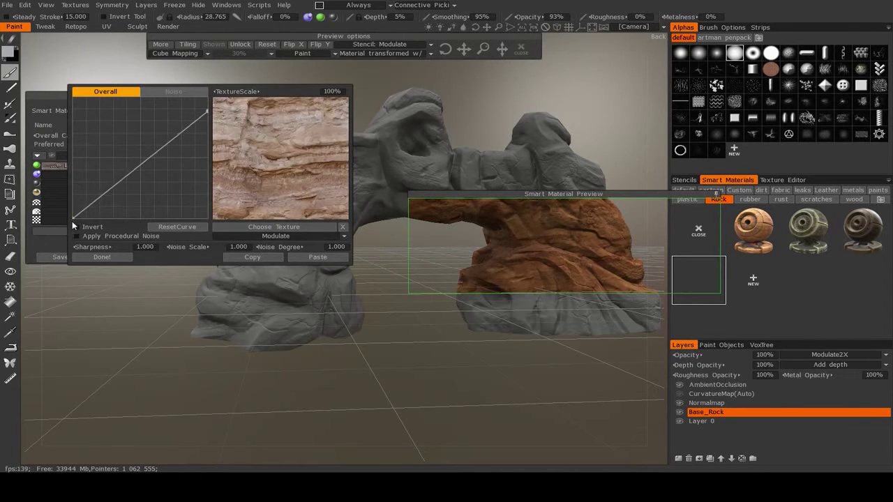
left_click(102, 257)
Shift the material's color tint to a hue of about 37, 52% saturation and 98% lightness.
left_click(241, 165)
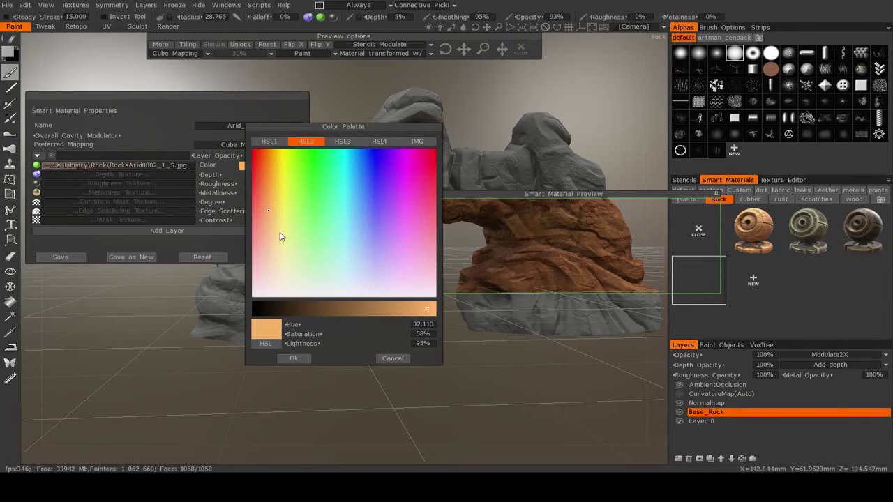
left_click(433, 309)
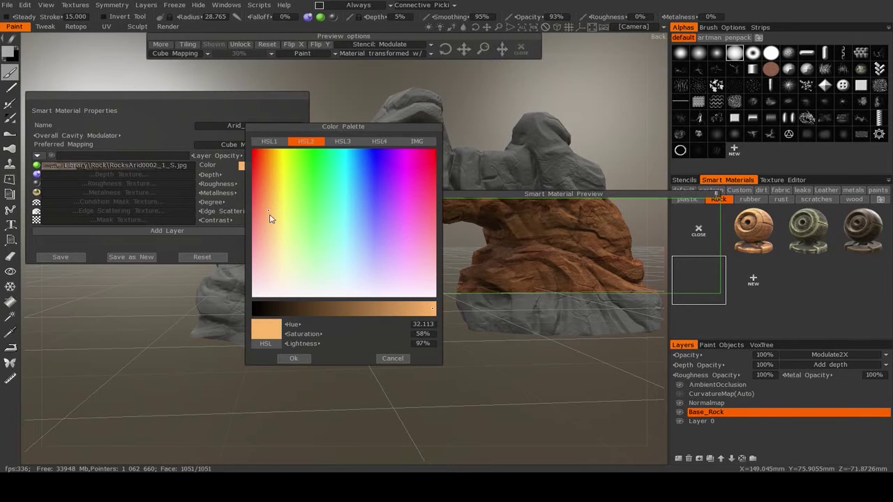
left_click(271, 223)
left_click(293, 358)
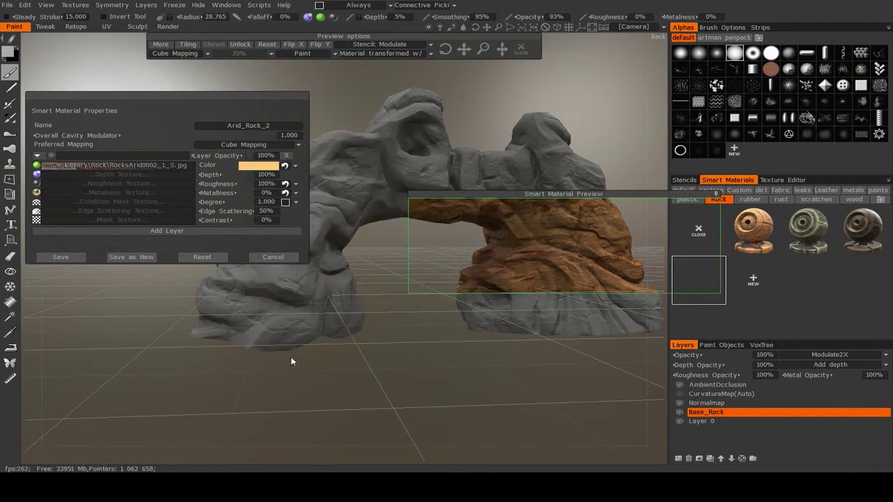
Check the tinted preview on the arch from several sides and show the Arch_2 Normals map in the Texture Editor.
left_click_drag(392, 357, 435, 341)
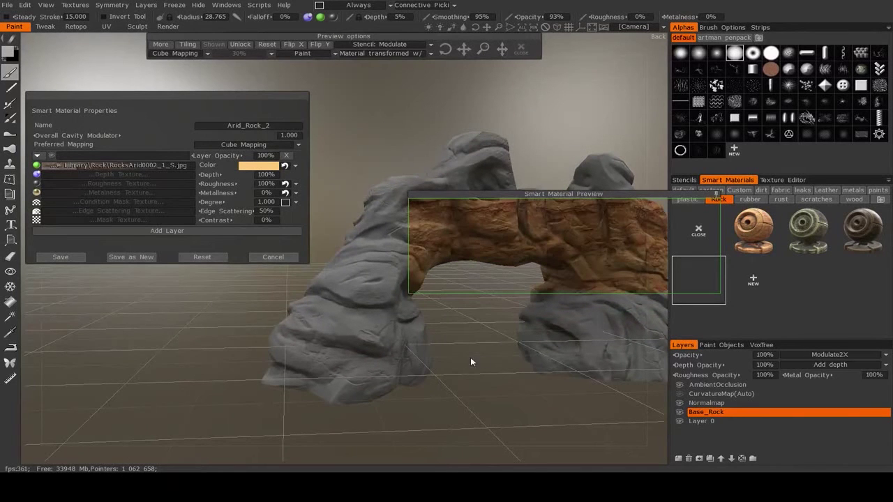
left_click_drag(479, 362, 407, 324)
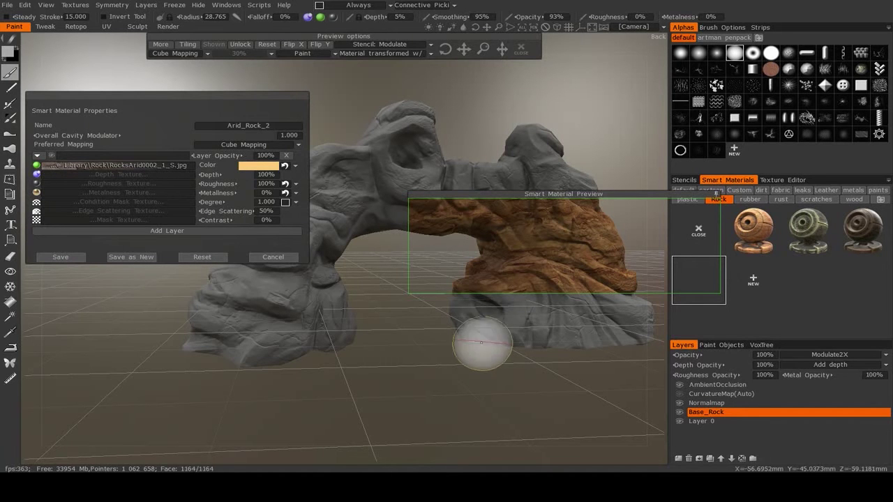
middle_click_drag(438, 349, 382, 367)
left_click(778, 180)
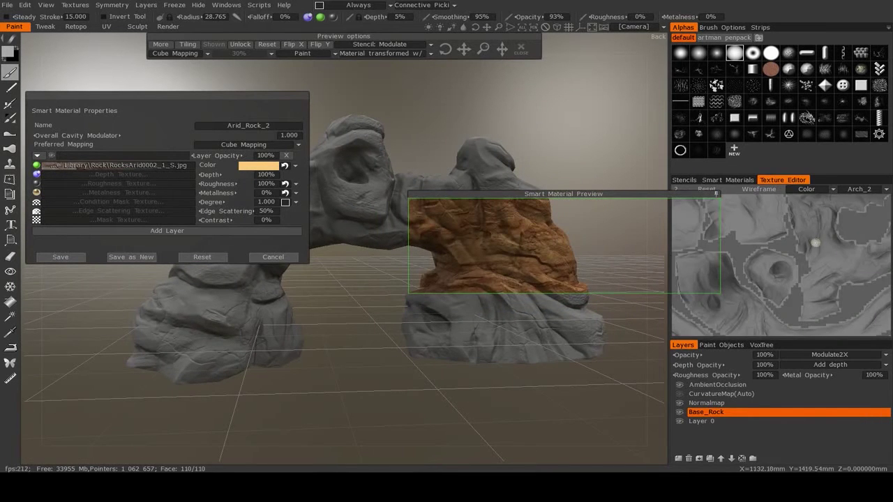
left_click(810, 189)
left_click(759, 208)
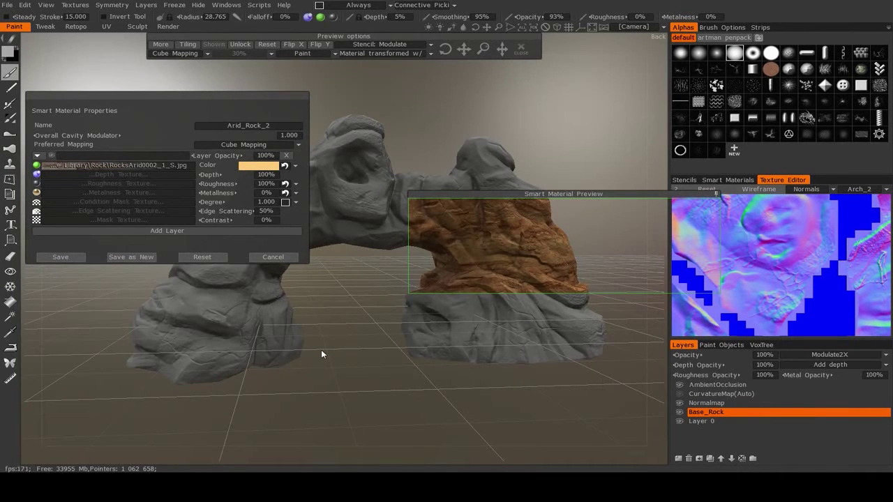
Load RocksArid0002_1_S.jpg from the Rock texture folder as the material's depth texture.
scroll(370, 265, "up", 4)
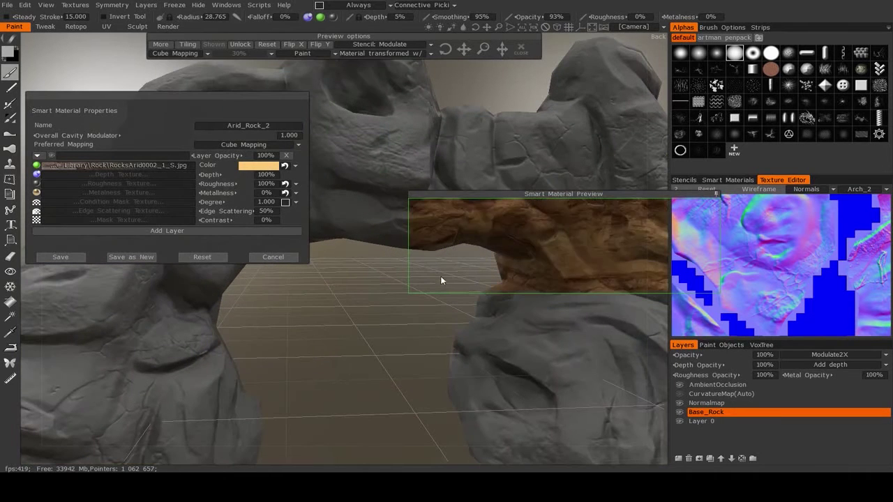
right_click_drag(566, 261, 537, 259)
scroll(390, 332, "down", 4)
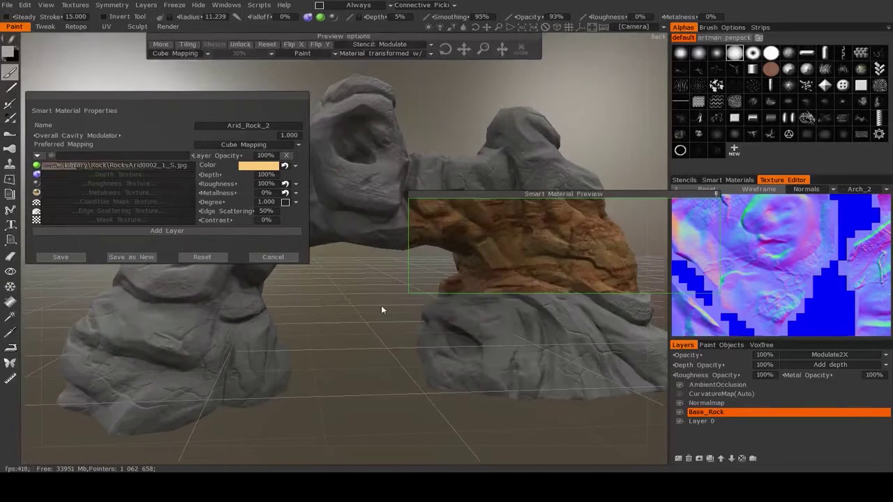
left_click(102, 173)
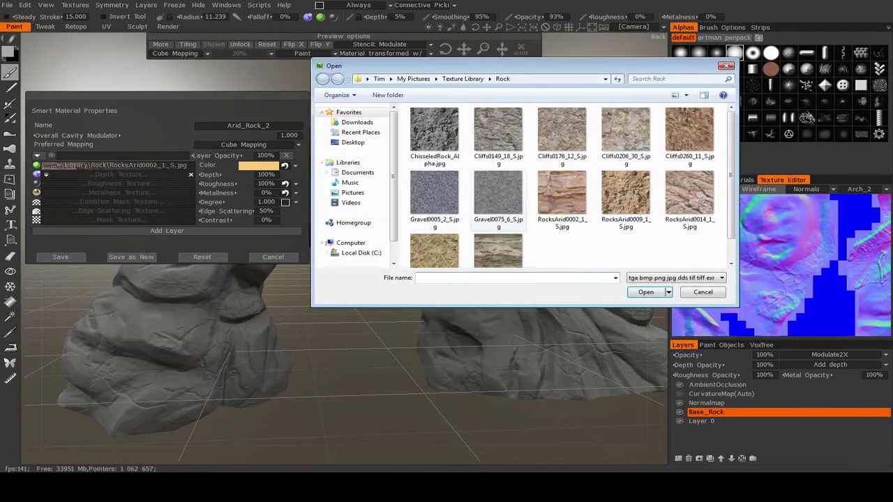
left_click(563, 199)
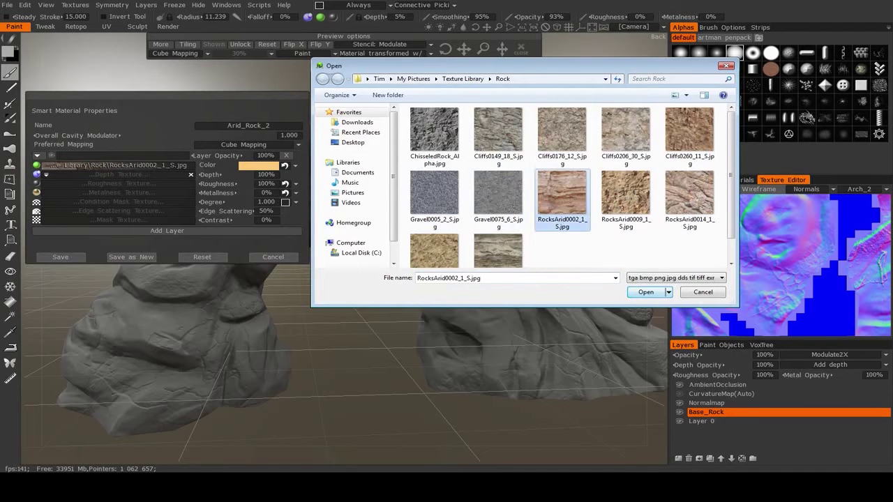
left_click(645, 292)
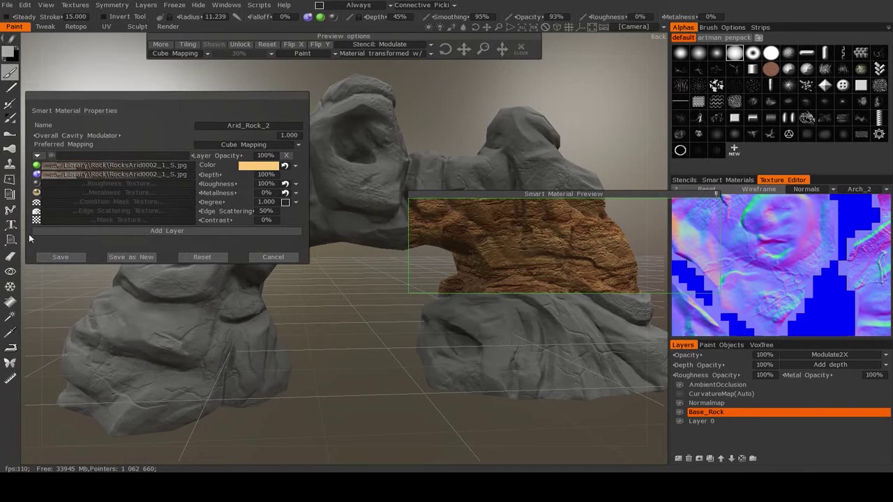
Switch to the Fill tool and soften the material's color tint to a hue of about 38 and 46% saturation.
left_click(11, 303)
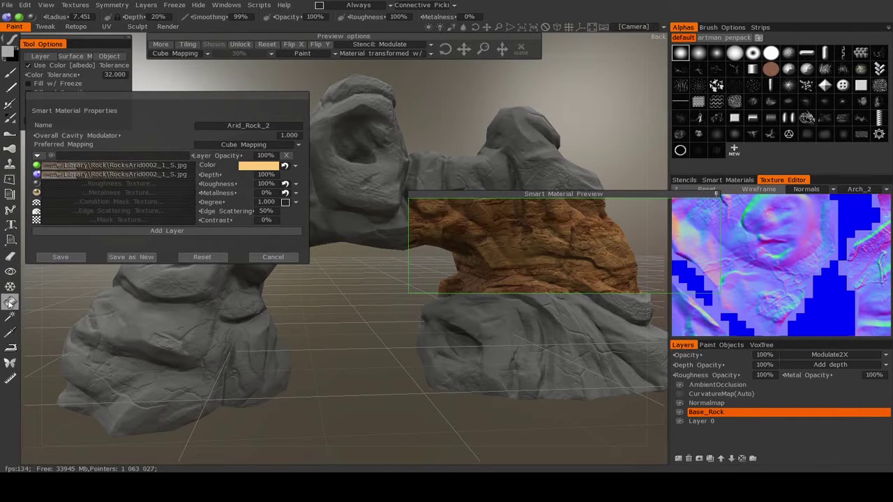
left_click(6, 73)
left_click(259, 166)
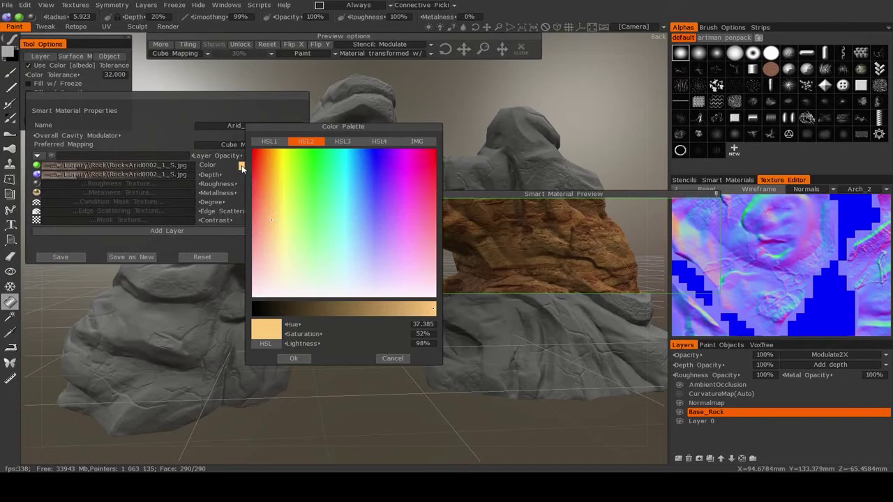
left_click(272, 229)
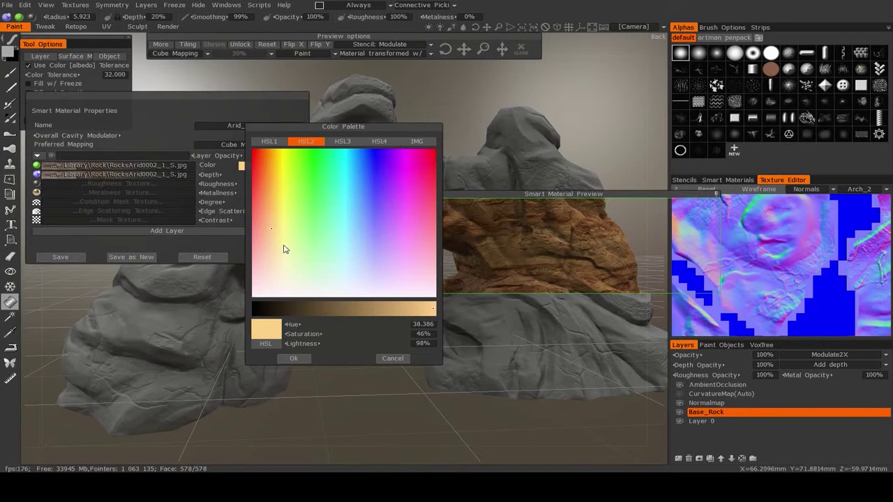
left_click(293, 358)
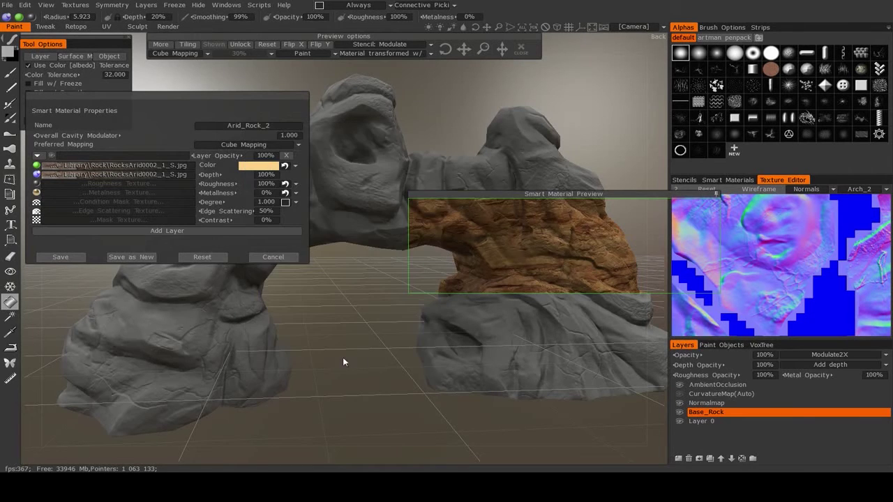
Raise the highest end point of the color texture's Overall curve to near the upper edge of the graph.
left_click_drag(359, 355, 443, 376)
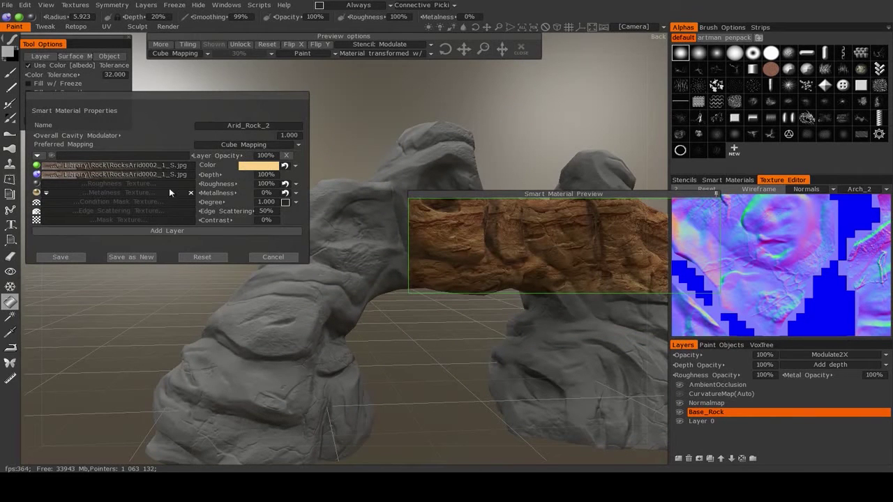
left_click(47, 167)
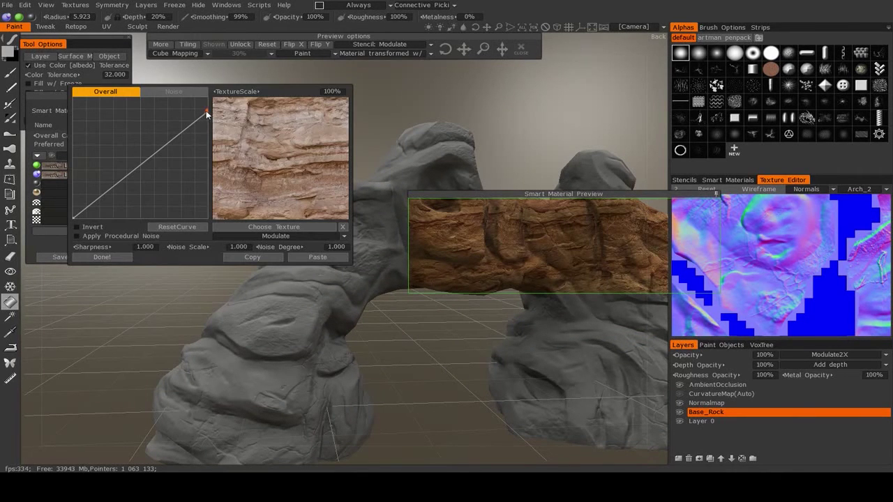
left_click_drag(208, 113, 207, 101)
left_click(102, 258)
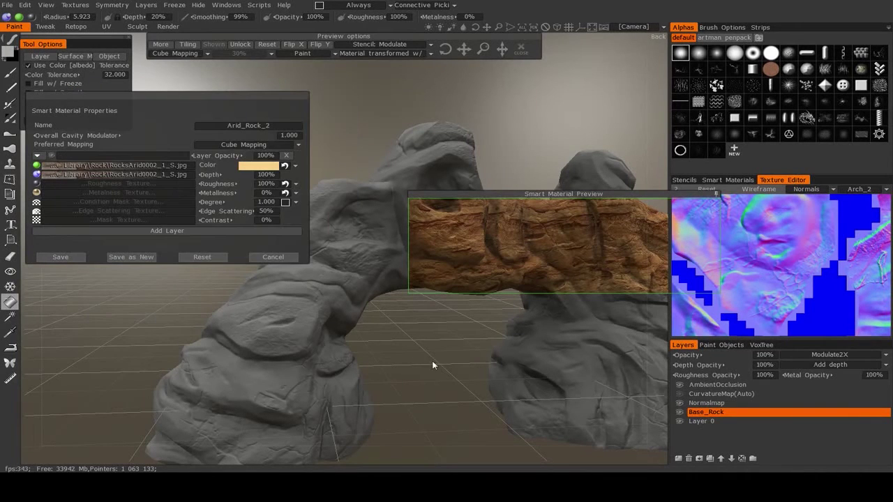
Examine the color and depth preview on the arch from several sides, and bring back the Rock smart materials.
left_click_drag(388, 347, 402, 332)
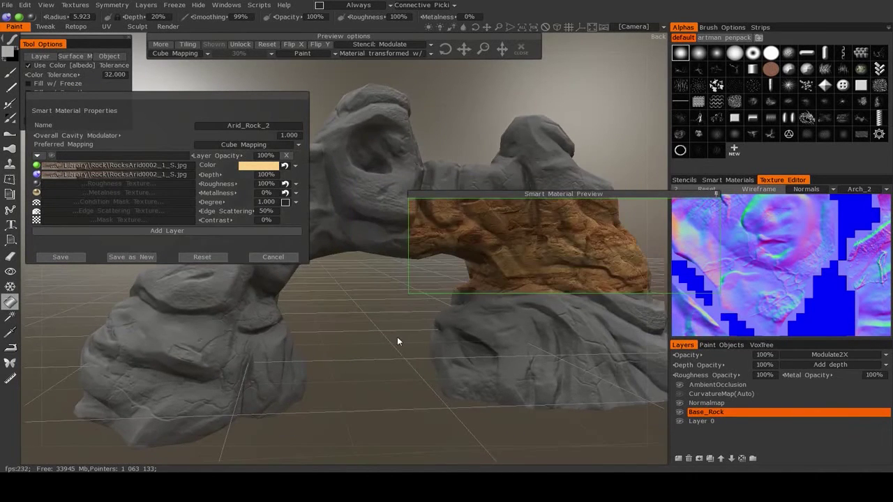
right_click_drag(397, 336, 384, 320)
left_click_drag(384, 320, 373, 335)
left_click_drag(342, 361, 470, 367)
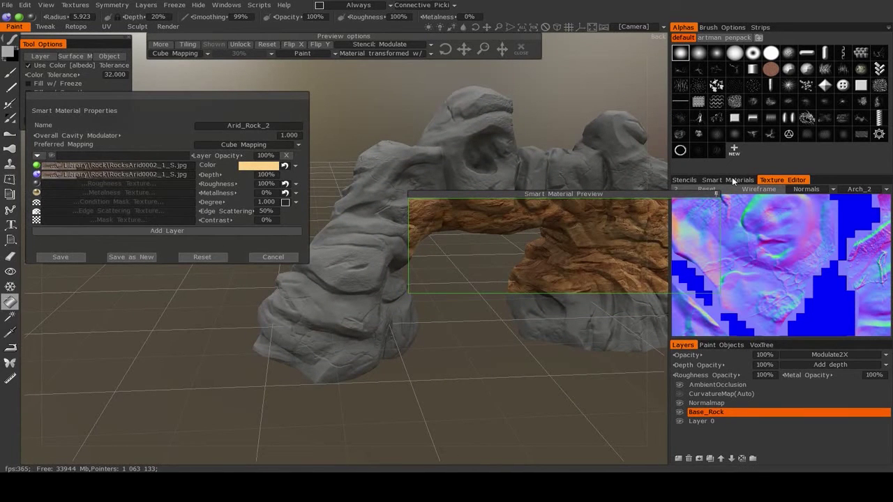
left_click(733, 181)
left_click_drag(488, 359, 419, 367)
right_click_drag(474, 369, 424, 374)
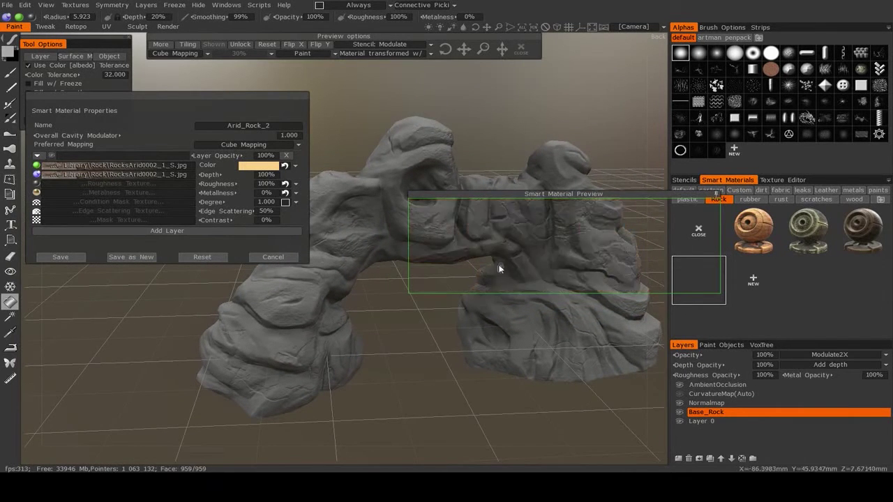
right_click_drag(454, 349, 427, 364)
left_click_drag(427, 365, 457, 379)
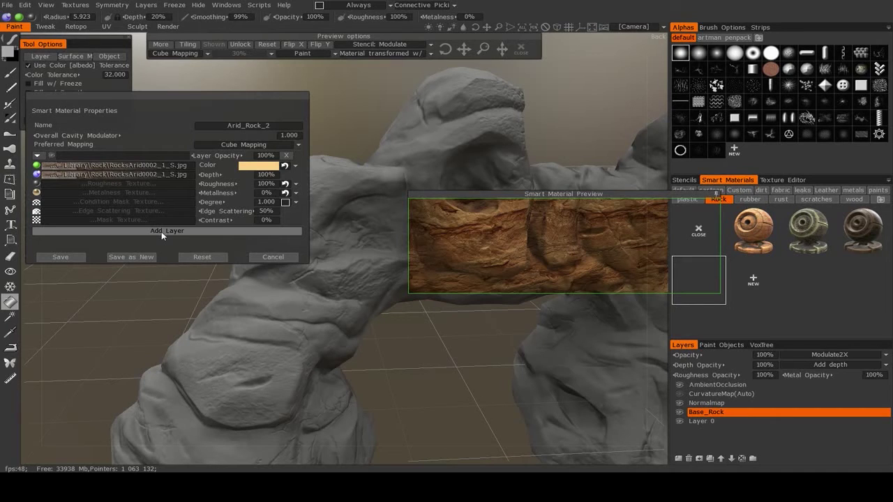
Switch to Windows Explorer and open Arches_National_Park_Utah_08.jpg from the Texture Library's Misc folder, closing the leftover folder window.
key("super")
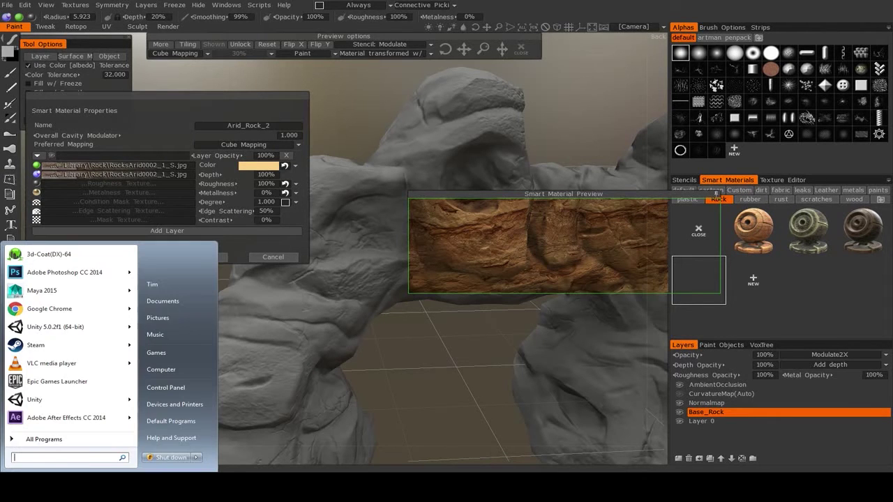
key("Up")
key("Down")
key("Down")
key("Return")
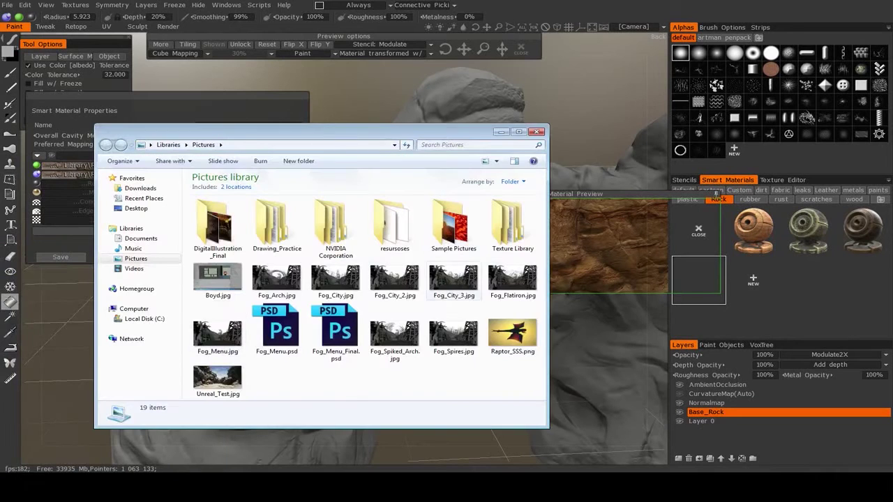
double_click(512, 227)
double_click(218, 334)
left_click(277, 229)
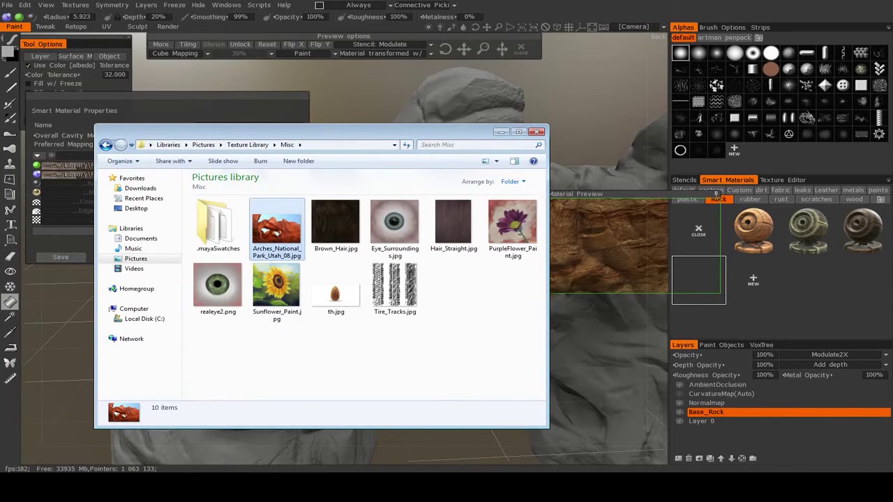
key("Return")
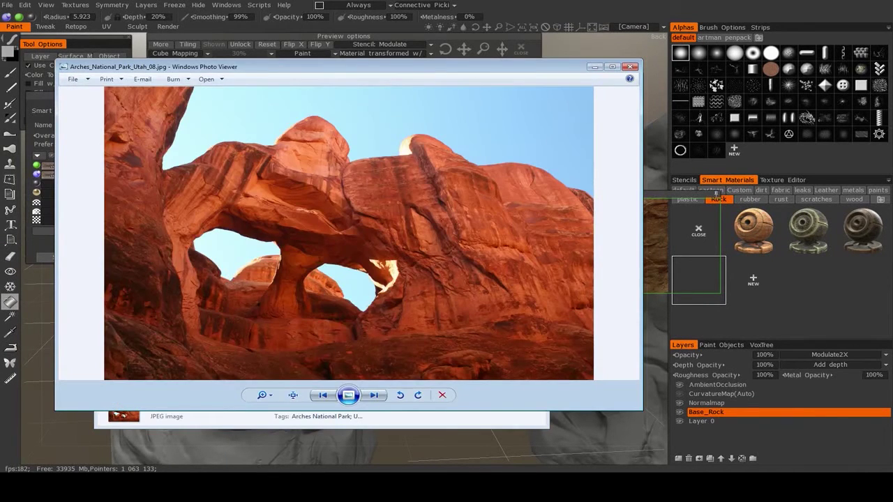
key("alt+Tab")
key("alt+F4")
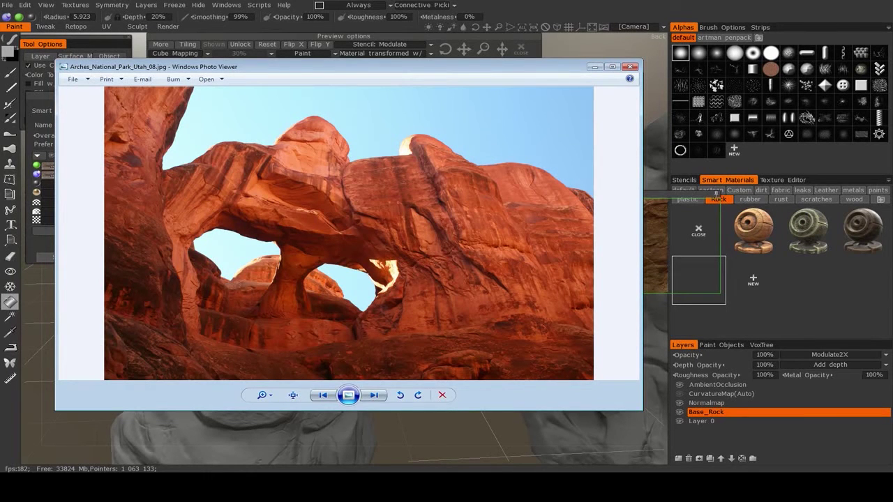
Examine the sandstone's color streaks and recesses in the arch photo at actual size, and return to 3D-Coat.
right_click(408, 250)
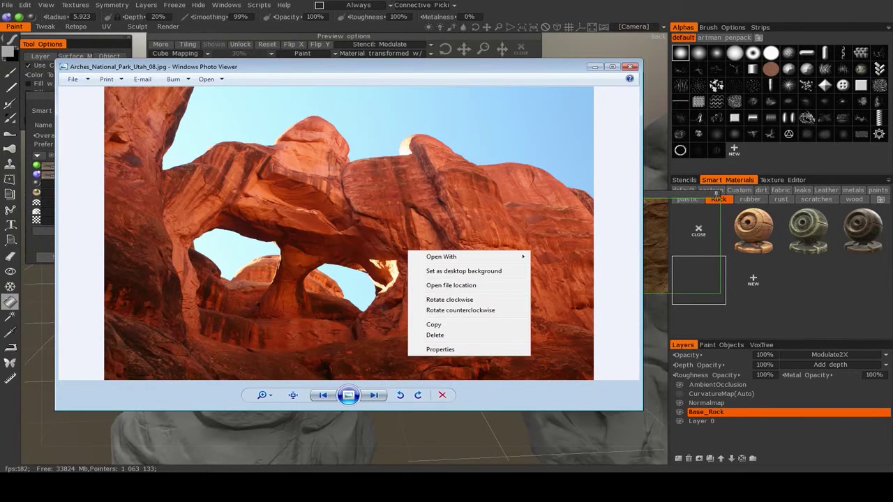
left_click(293, 395)
left_click_drag(314, 133, 461, 362)
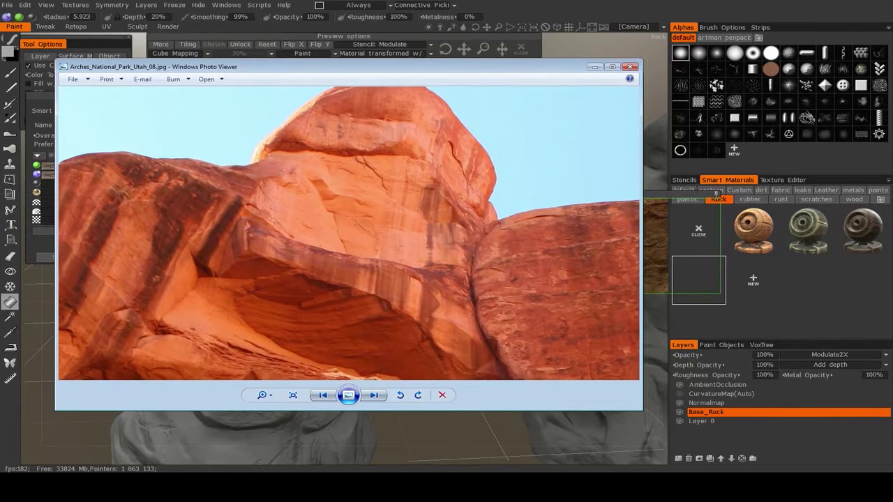
left_click_drag(283, 169, 467, 74)
left_click_drag(335, 185, 463, 199)
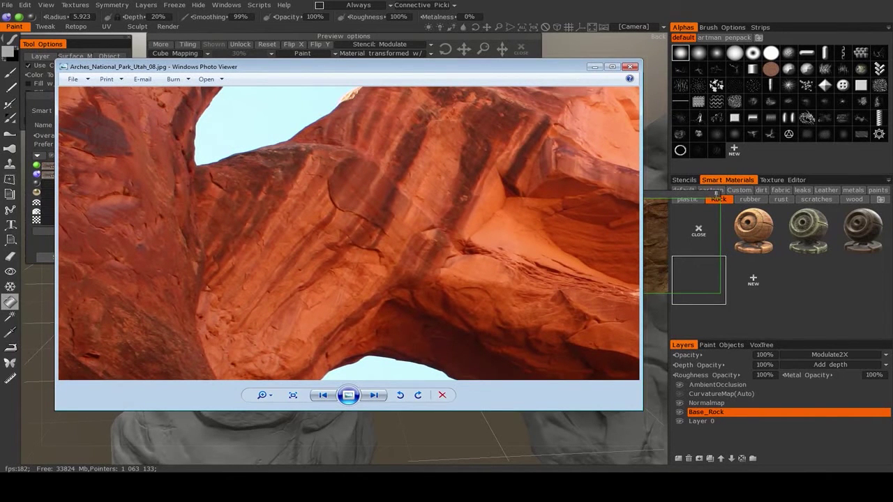
left_click(594, 66)
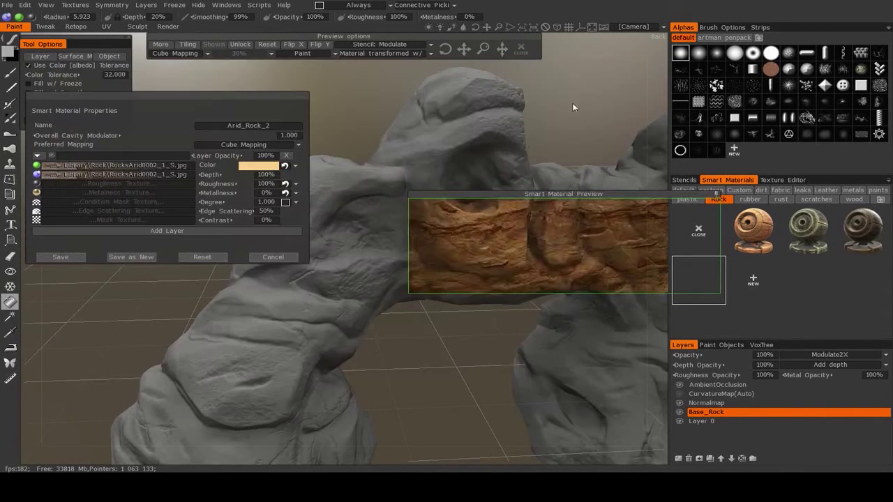
Add a new layer to the Arid_Rock_2 material, with 100% roughness and 0% metalness.
scroll(436, 364, "down", 2)
middle_click_drag(462, 352, 395, 350)
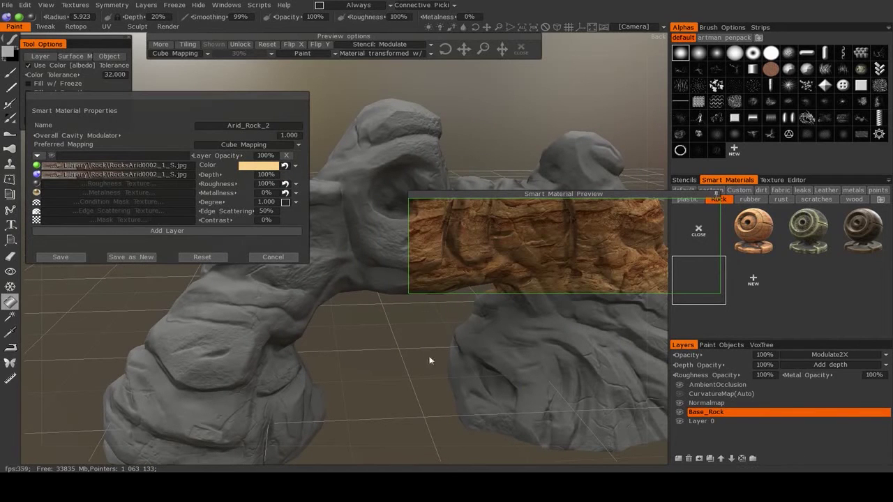
left_click(160, 231)
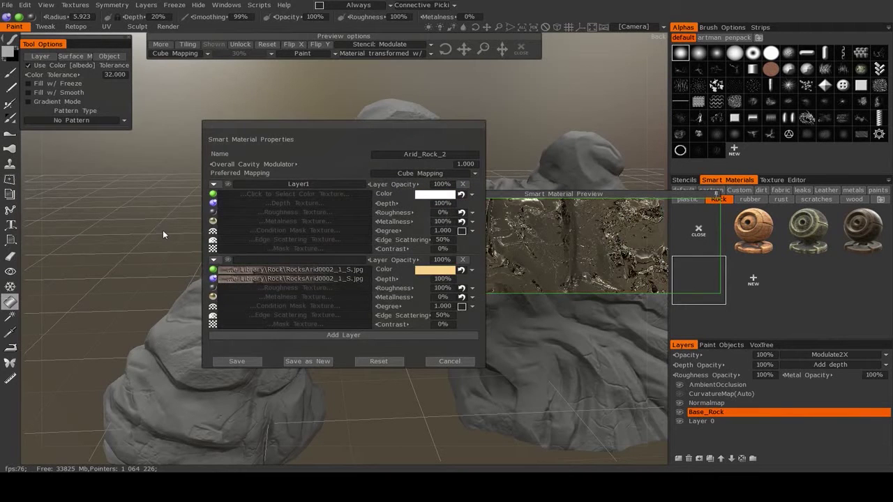
left_click_drag(414, 121, 260, 112)
left_click_drag(391, 328, 342, 311)
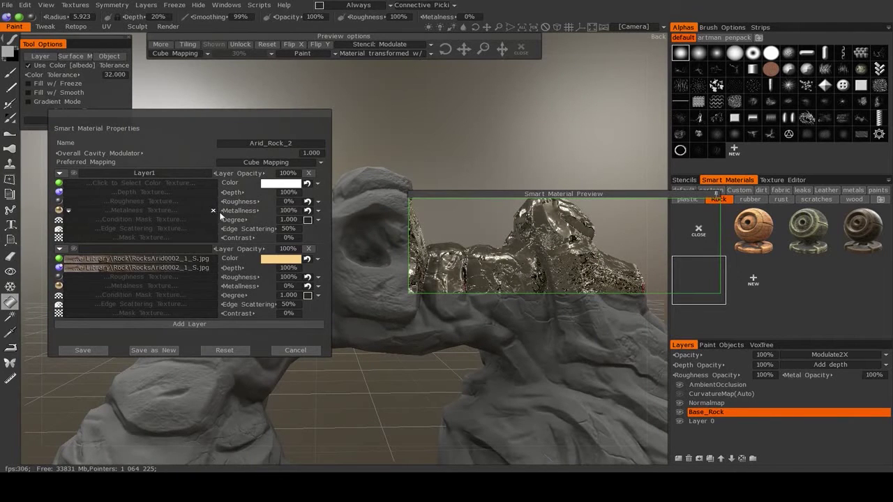
left_click_drag(248, 210, 66, 209)
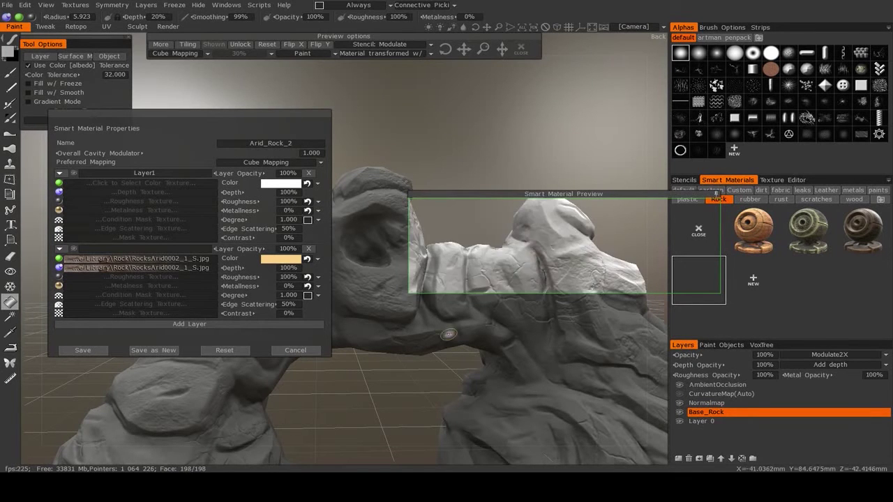
Change Layer1's color to a dark red.
left_click_drag(437, 369, 409, 338)
left_click(282, 184)
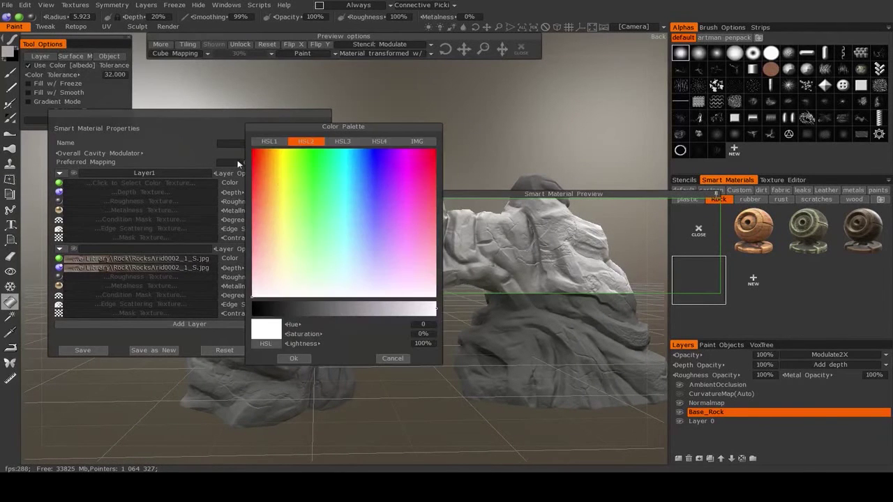
left_click(258, 165)
left_click_drag(259, 168, 258, 201)
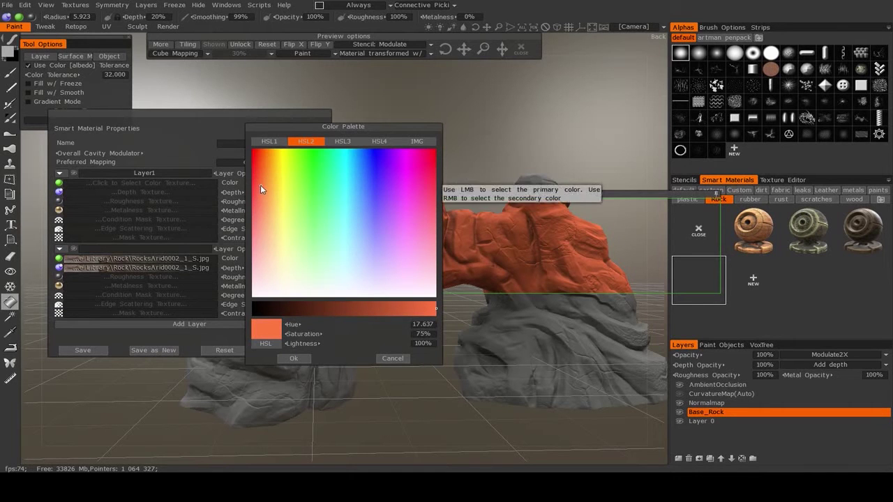
left_click(258, 185)
left_click(388, 309)
left_click_drag(388, 310, 352, 311)
left_click(298, 358)
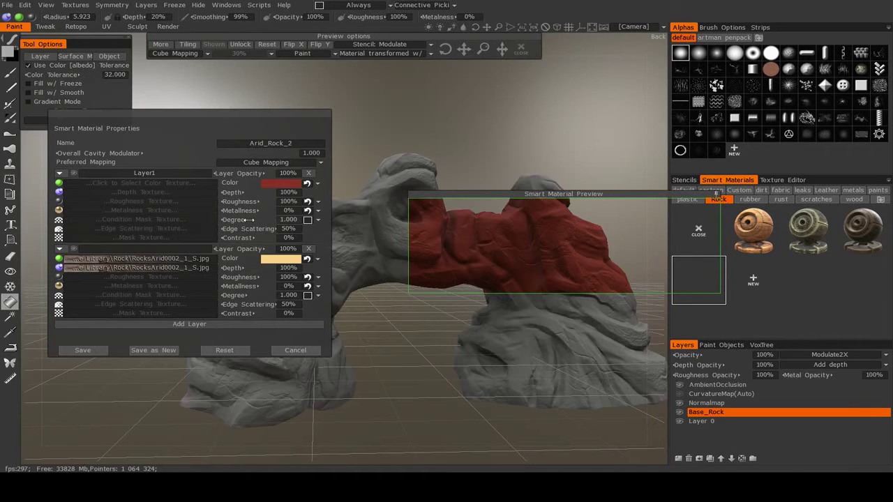
Set Layer1's condition to More on Concave with a degree of 2.400.
left_click(317, 221)
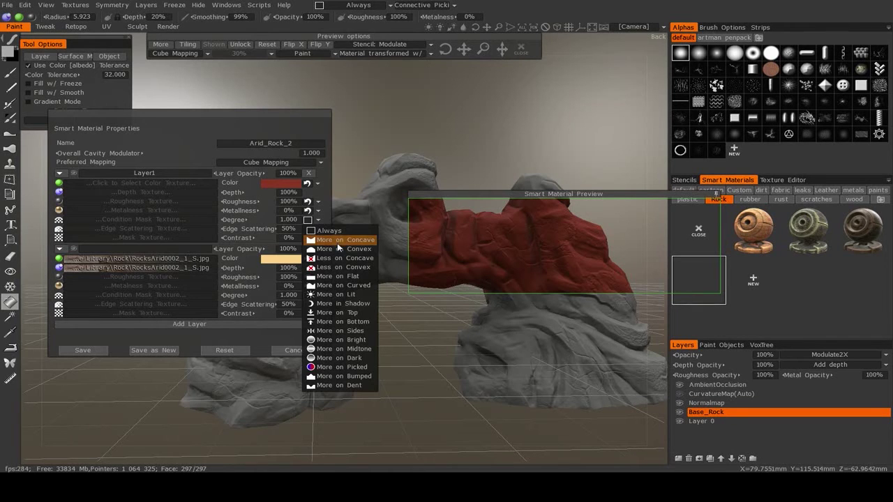
left_click(320, 242)
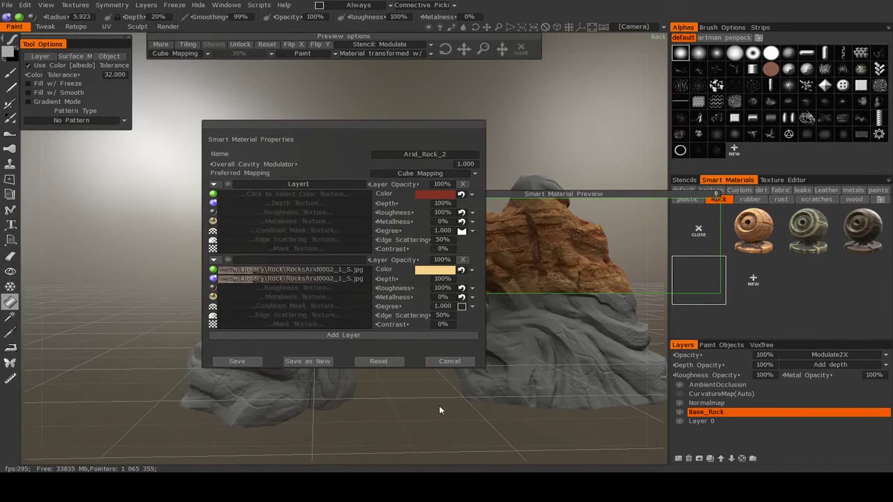
left_click_drag(395, 124, 244, 100)
left_click_drag(405, 322, 381, 345)
right_click_drag(381, 346, 391, 348)
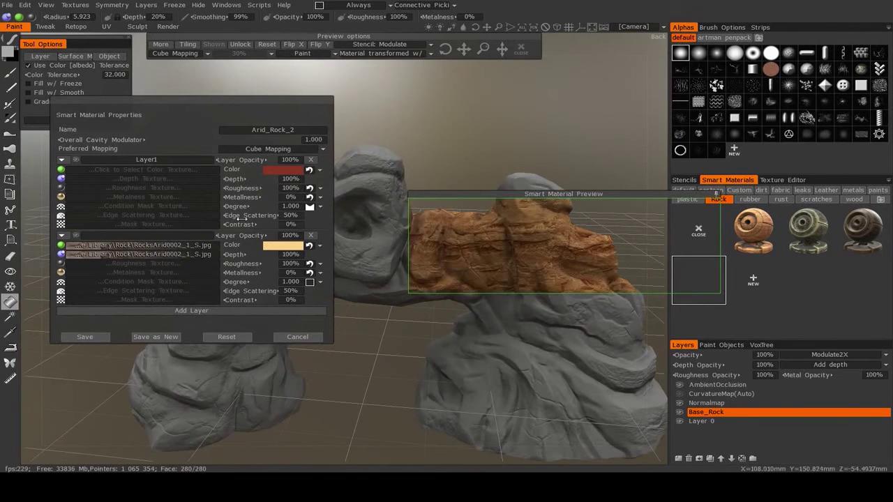
left_click_drag(234, 208, 260, 215)
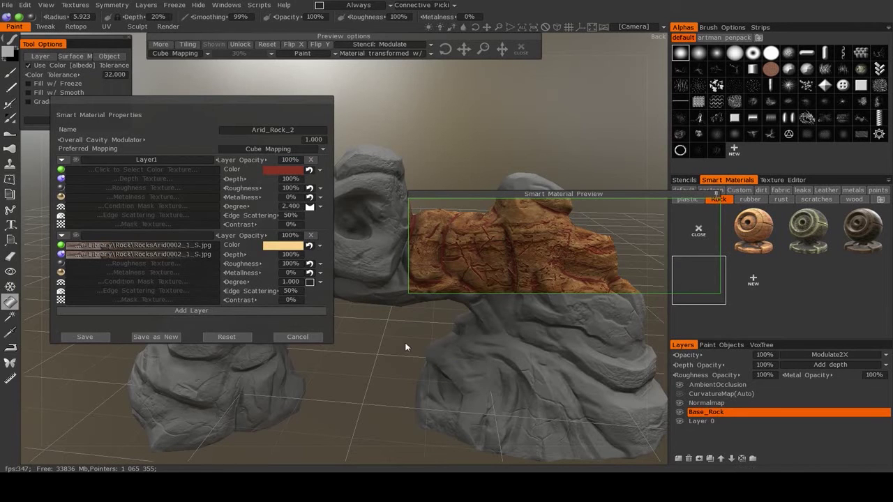
Set Layer1's depth to 10% and check the preview on the lower part of the arch.
left_click(283, 180)
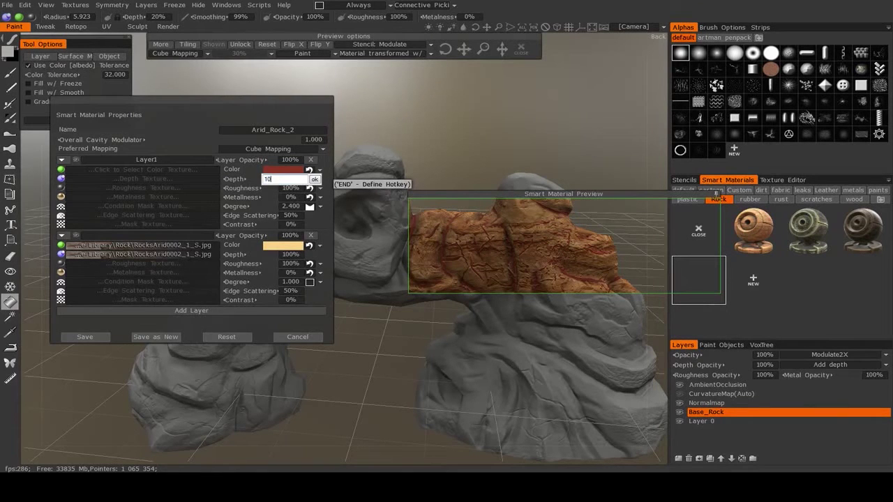
key("Return")
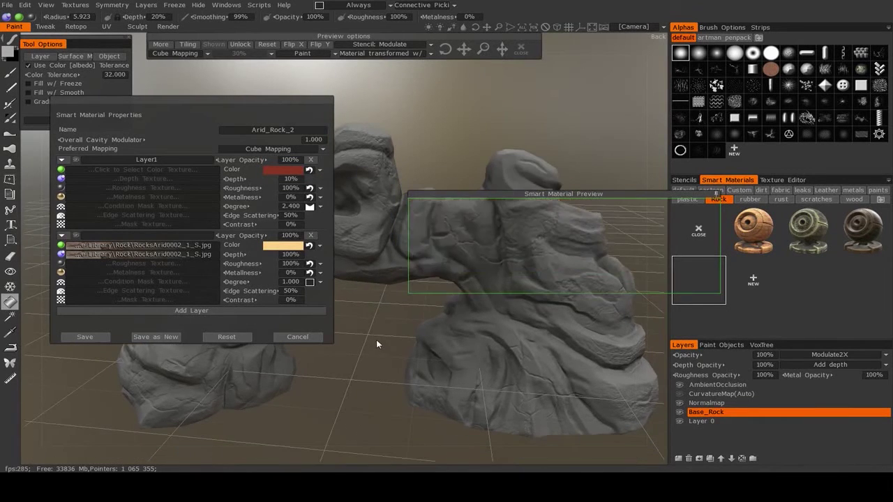
middle_click_drag(398, 360, 386, 300)
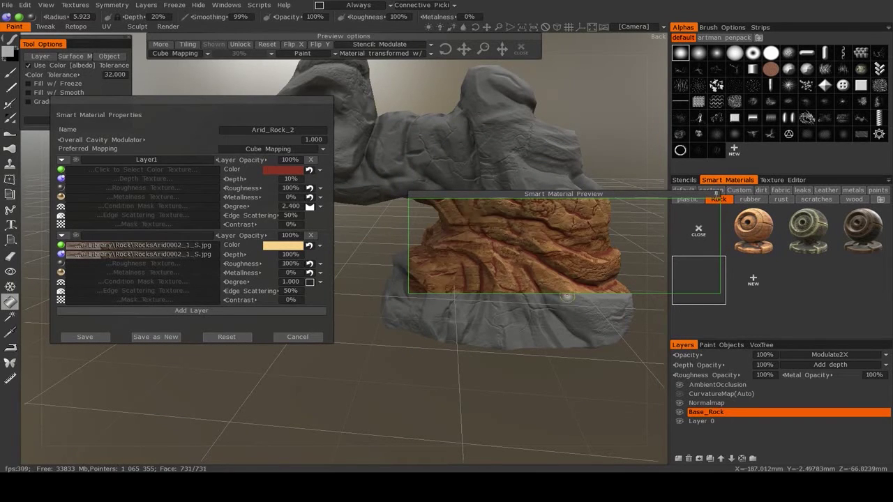
middle_click_drag(392, 366, 407, 372)
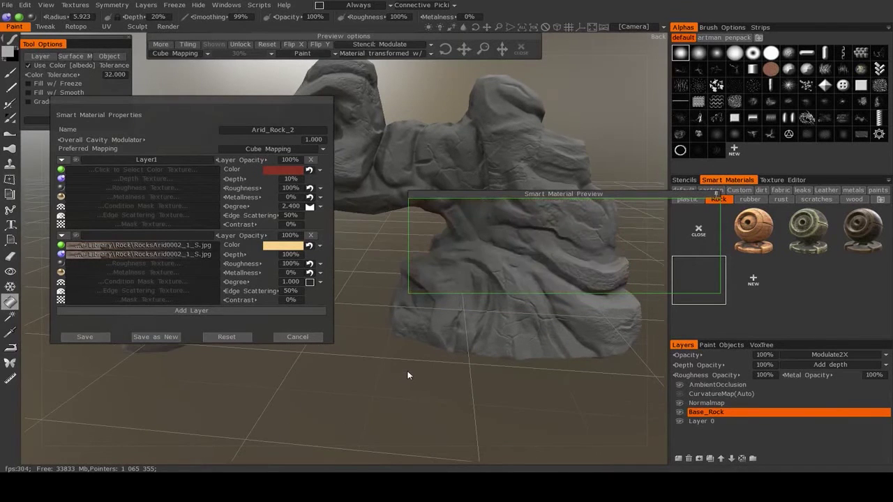
Load RocksArid0014_1_S.jpg from the Rock folder as Layer1's condition mask texture.
left_click(131, 206)
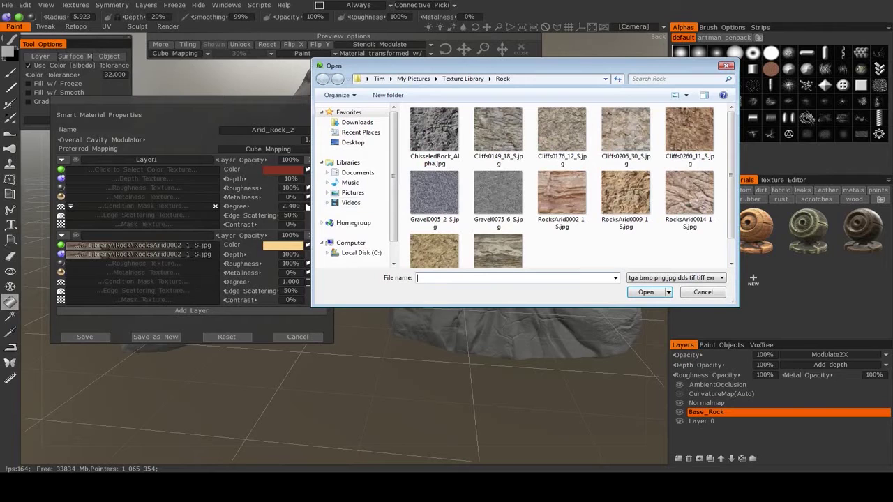
left_click(689, 195)
left_click(646, 292)
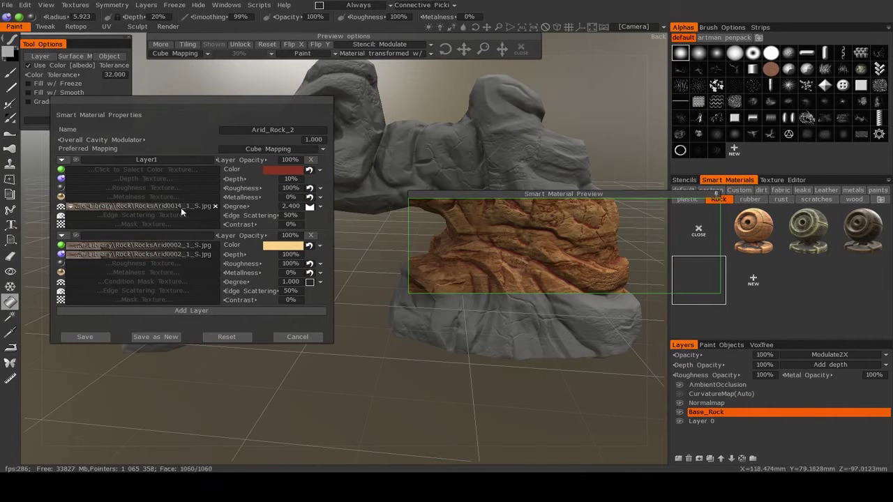
Bend the condition mask texture's Overall curve slightly downward and adjust its texture scale.
left_click(72, 207)
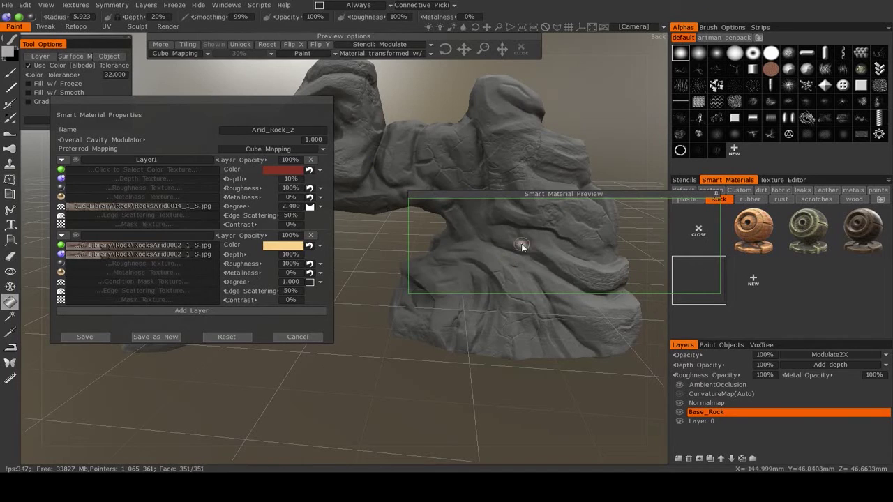
left_click(70, 209)
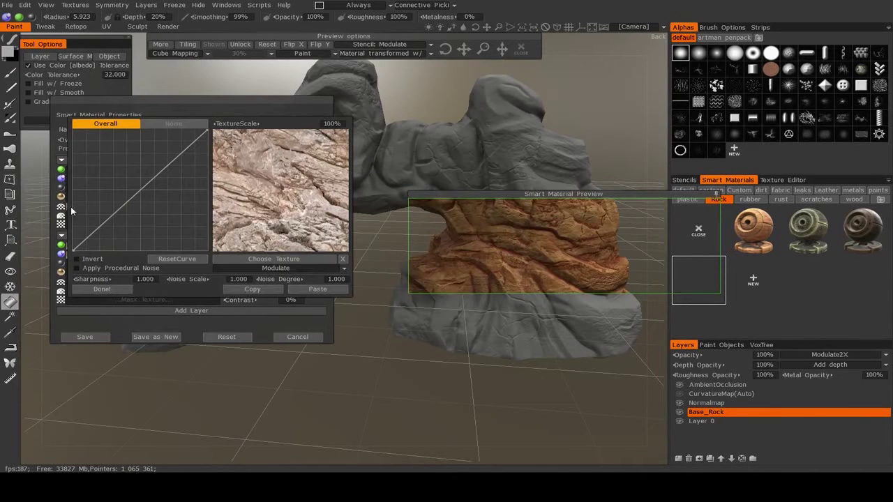
mouse_move(161, 173)
left_mouse_down()
mouse_move(133, 143)
mouse_move(174, 192)
mouse_move(154, 183)
mouse_move(161, 214)
mouse_move(183, 228)
mouse_move(150, 183)
left_mouse_up()
left_click_drag(236, 123, 269, 144)
left_click(105, 289)
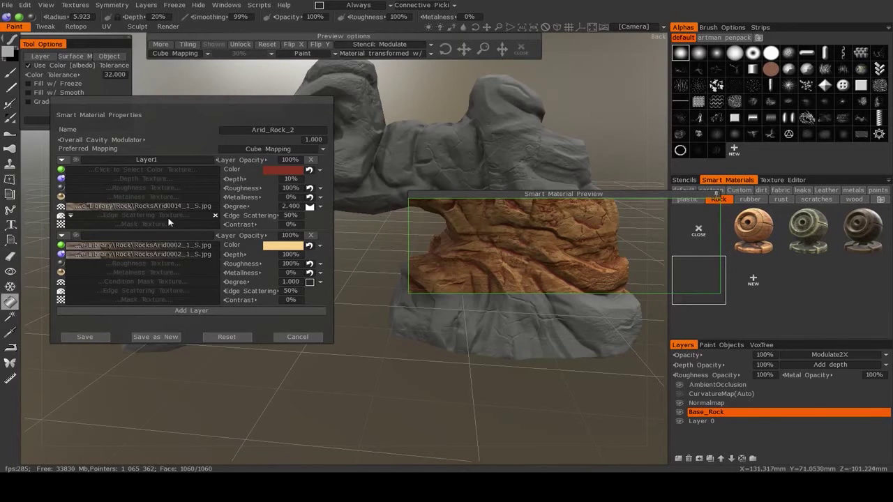
Load RocksArid0009_1_S.jpg as Layer1's edge scattering texture and check the preview closely on the rock.
left_click(138, 215)
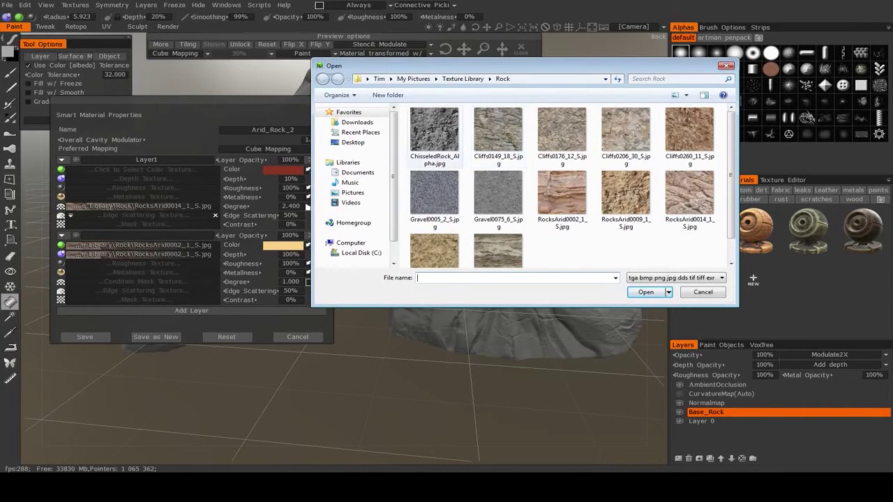
left_click(625, 199)
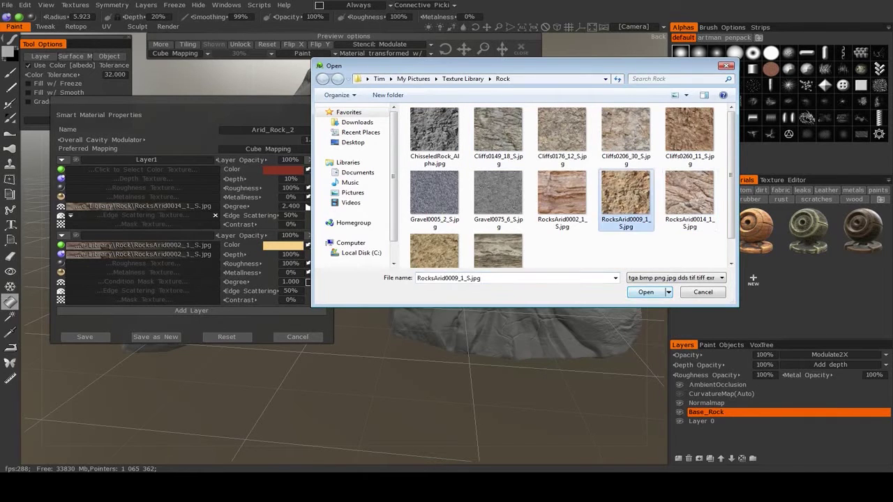
left_click(642, 292)
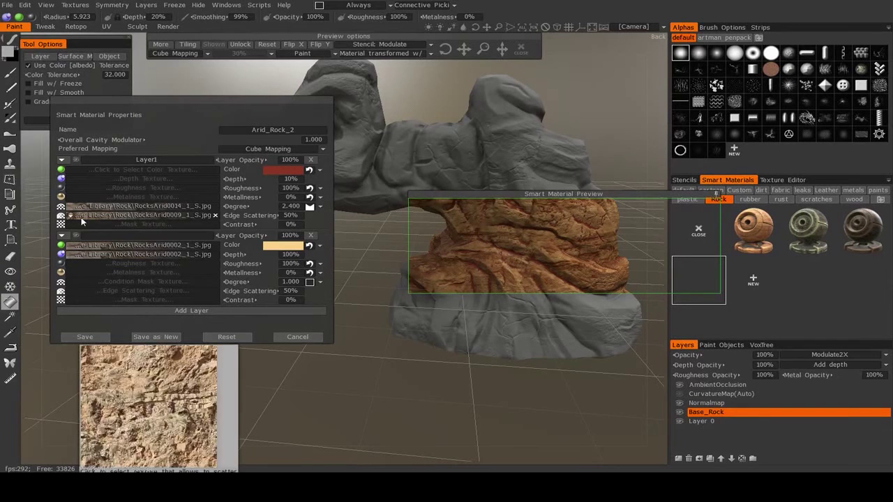
mouse_move(108, 217)
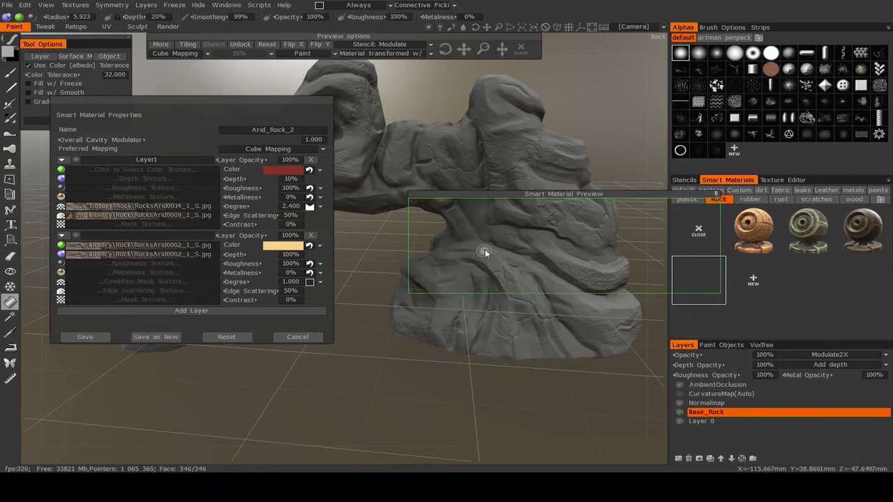
left_click_drag(631, 397, 481, 388)
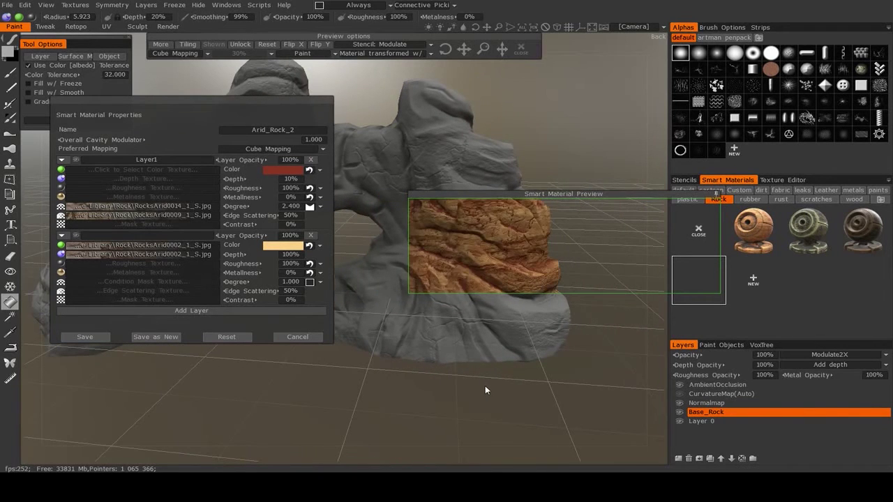
right_click_drag(489, 386, 544, 377)
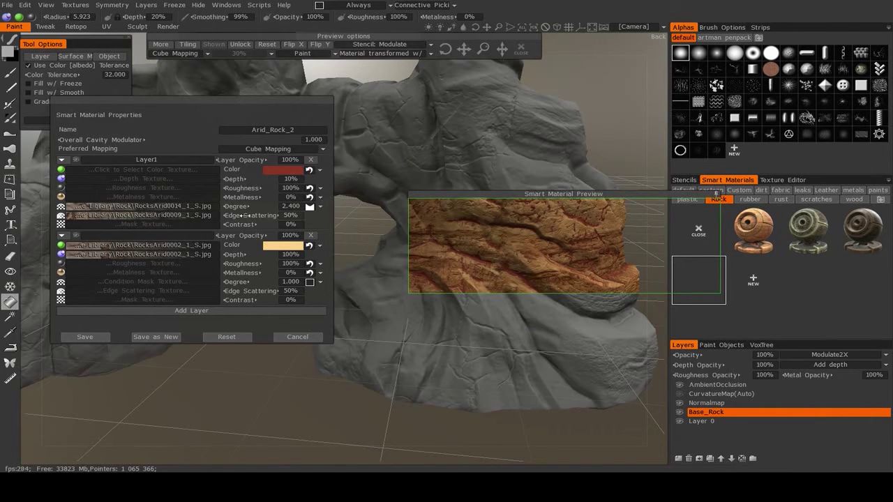
Bend the Overall curve of Layer1's edge scattering texture downward, setting edge scattering to 34% and contrast to -32%.
left_click_drag(246, 217, 227, 221)
left_click(70, 215)
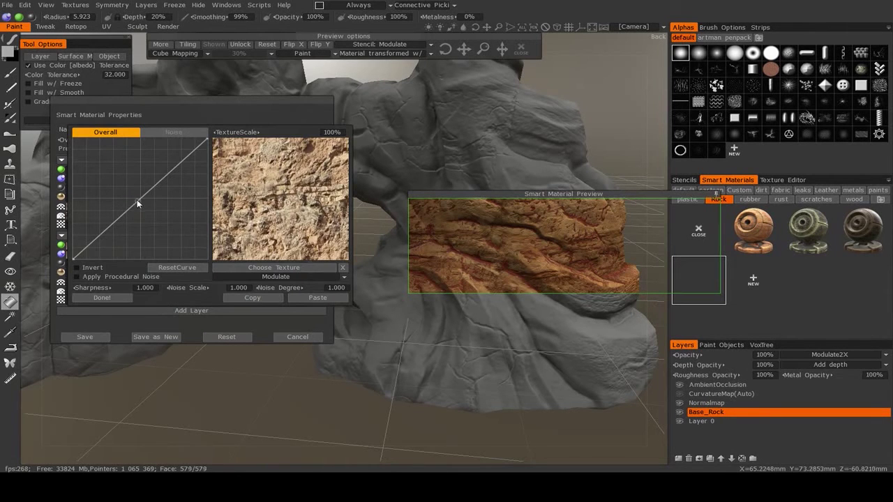
mouse_move(138, 204)
left_mouse_down()
mouse_move(161, 218)
mouse_move(131, 200)
mouse_move(148, 211)
left_mouse_up()
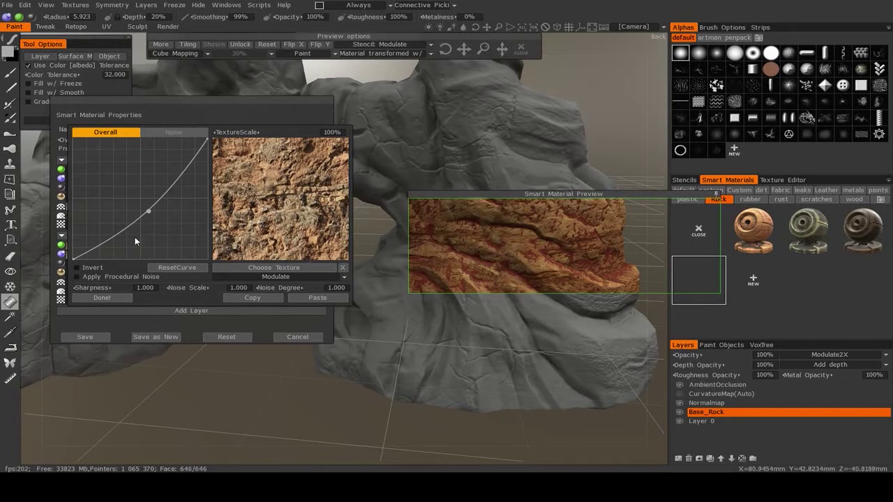
left_click(98, 297)
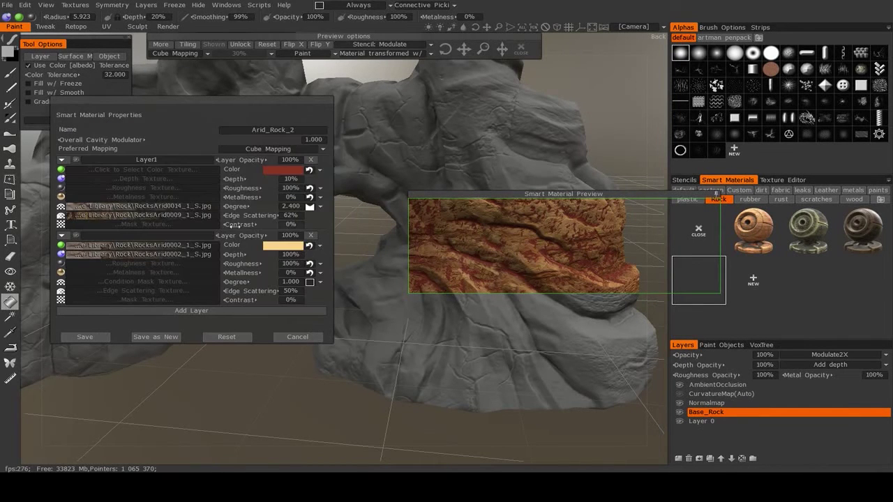
left_click_drag(241, 215, 225, 216)
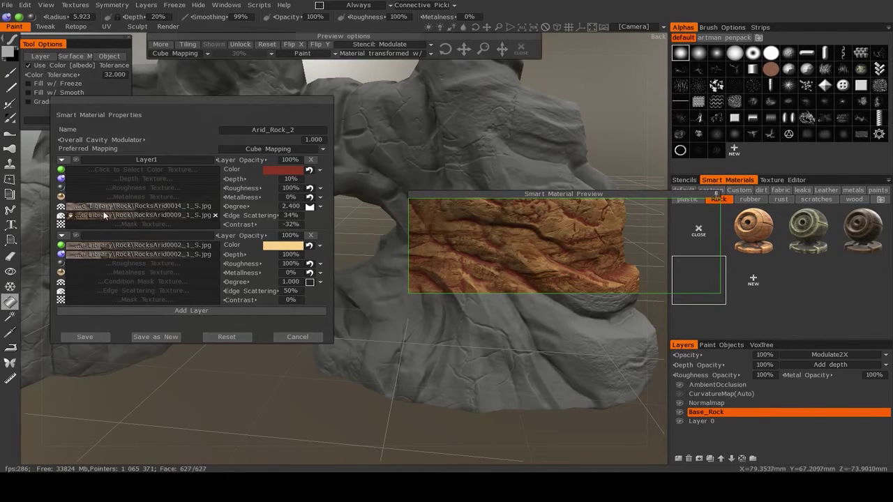
Lower the dark end of the Overall curve for Layer1's condition mask texture and set its texture scale to 305%.
left_click(72, 211)
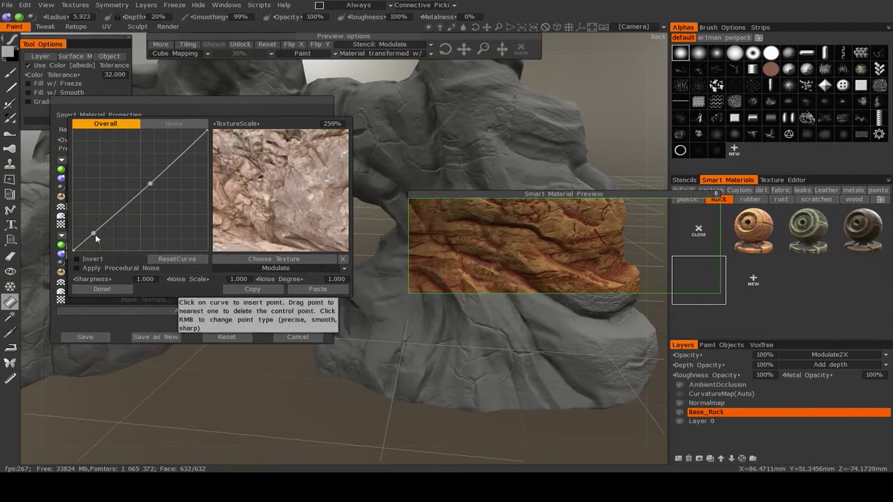
left_click_drag(95, 238, 132, 242)
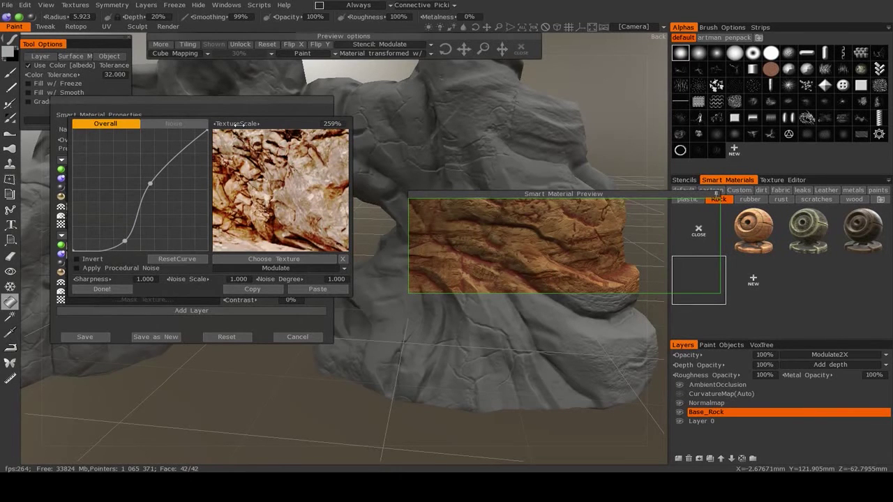
left_click_drag(230, 124, 248, 124)
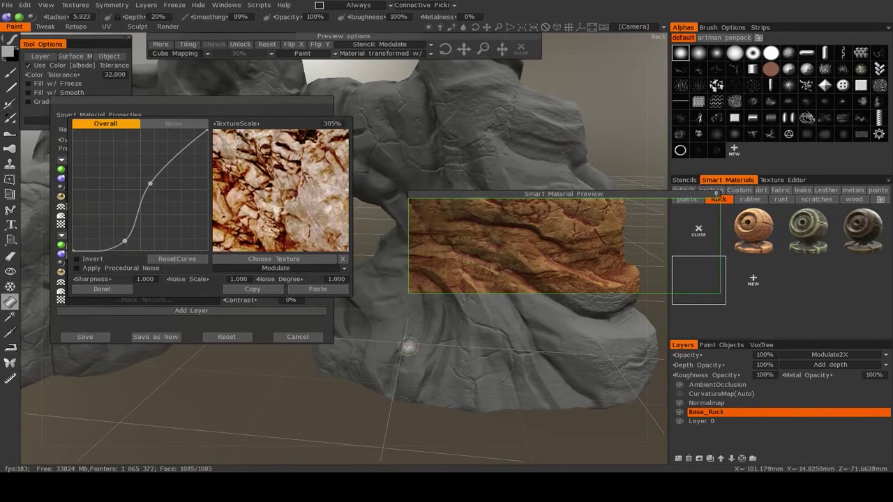
left_click_drag(259, 374, 336, 395)
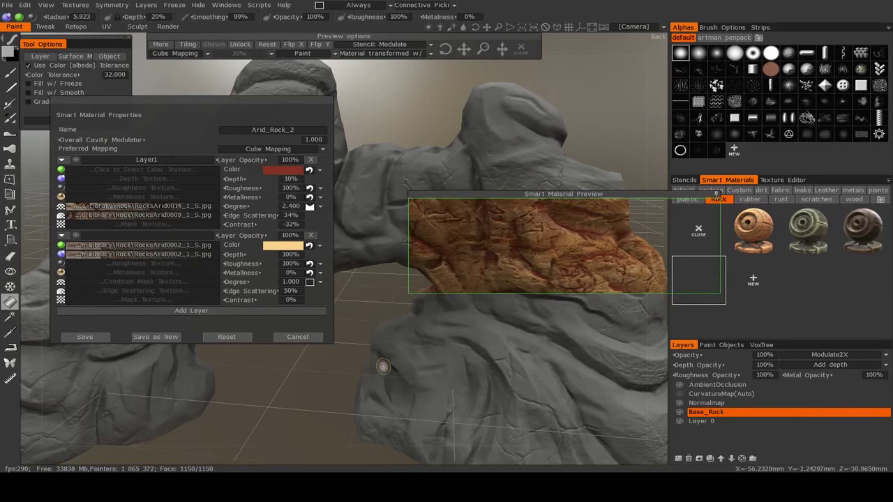
left_click_drag(371, 307, 363, 359)
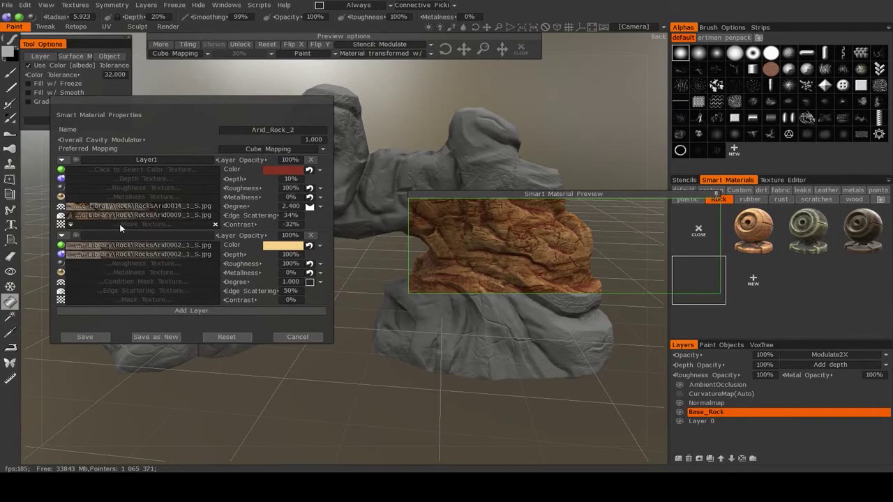
Load Cliffs0206_30_S.jpg from the Rock folder as Layer1's mask texture and shape its Overall curve into a steep S.
left_click(81, 224)
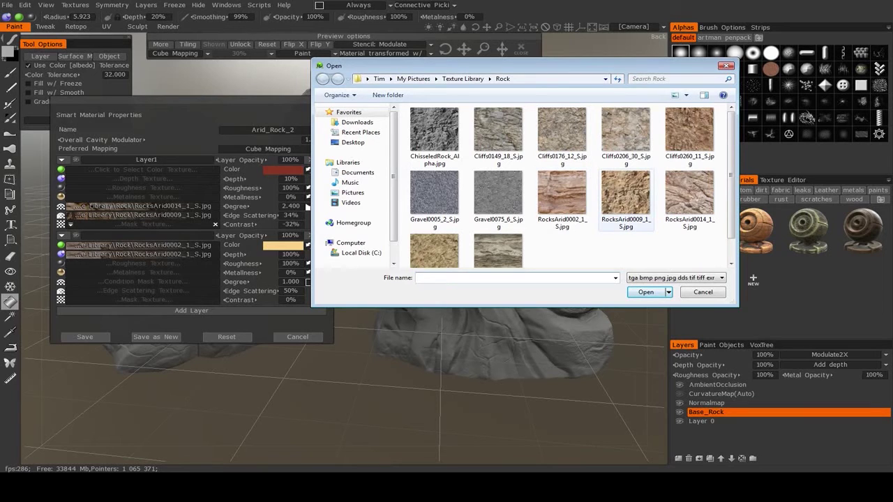
left_click(626, 133)
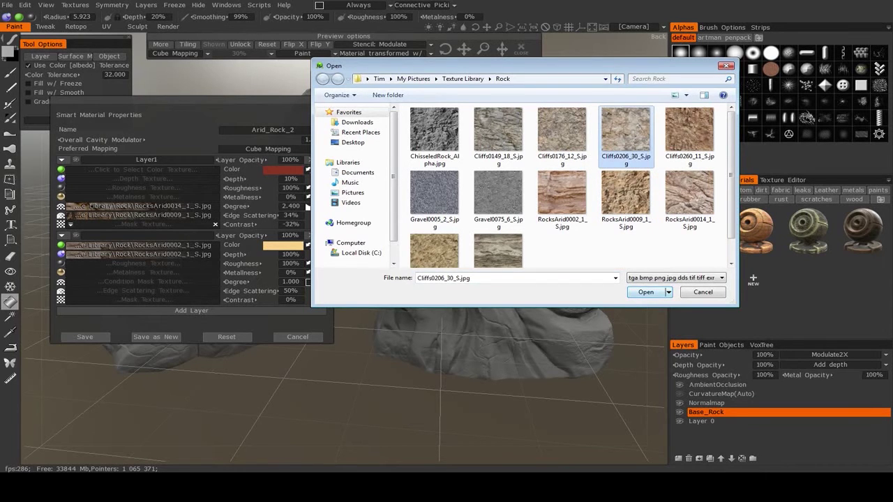
left_click(646, 292)
left_click(61, 224)
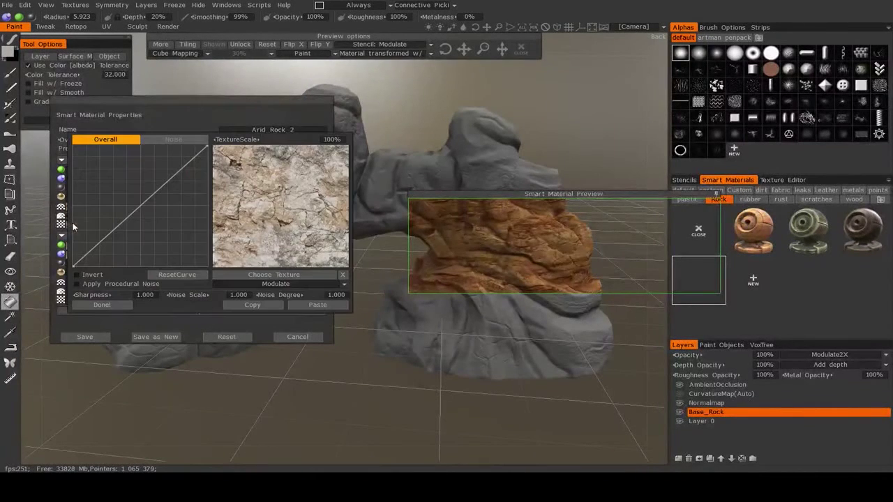
left_click_drag(170, 174, 165, 162)
left_click_drag(116, 214, 144, 253)
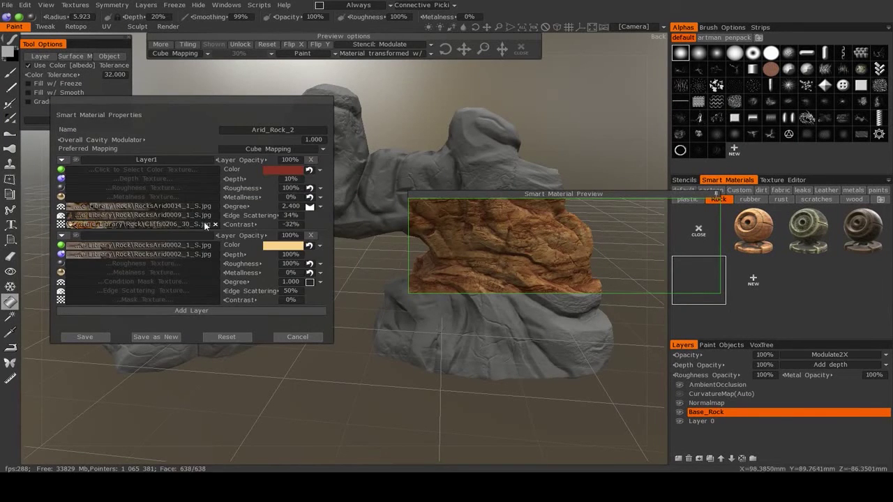
Set Layer1's contrast to 13% and check the preview on the arch.
left_click_drag(235, 225, 260, 227)
middle_click_drag(411, 369, 397, 383)
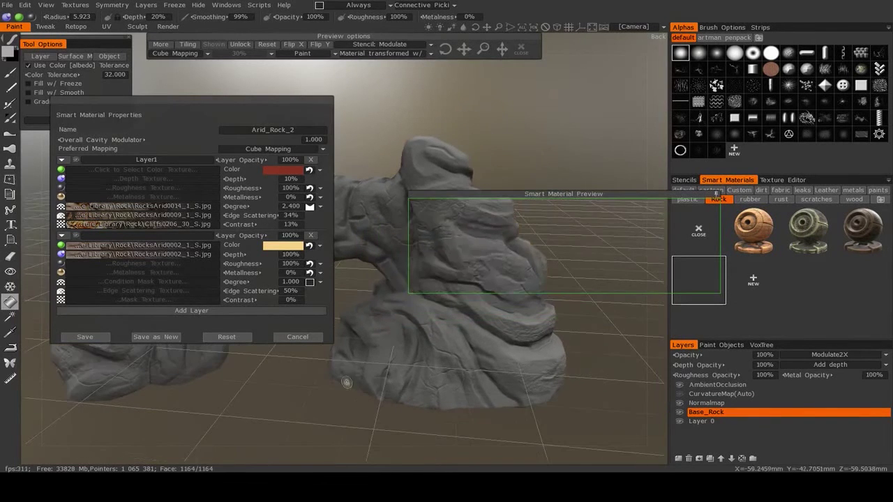
middle_click_drag(317, 405, 412, 408)
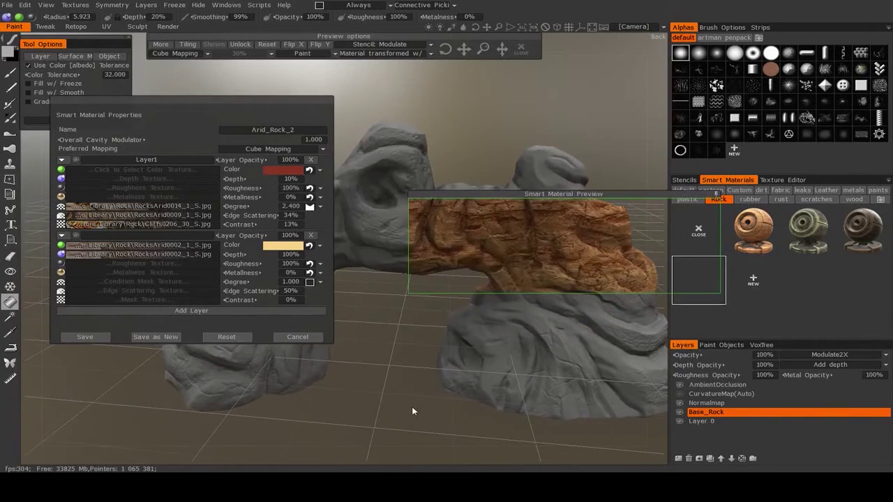
Enlarge the texture scale of Layer1's mask texture to about 451% and soften the S-shape of its Overall curve.
left_click(85, 225)
left_click_drag(237, 141, 337, 160)
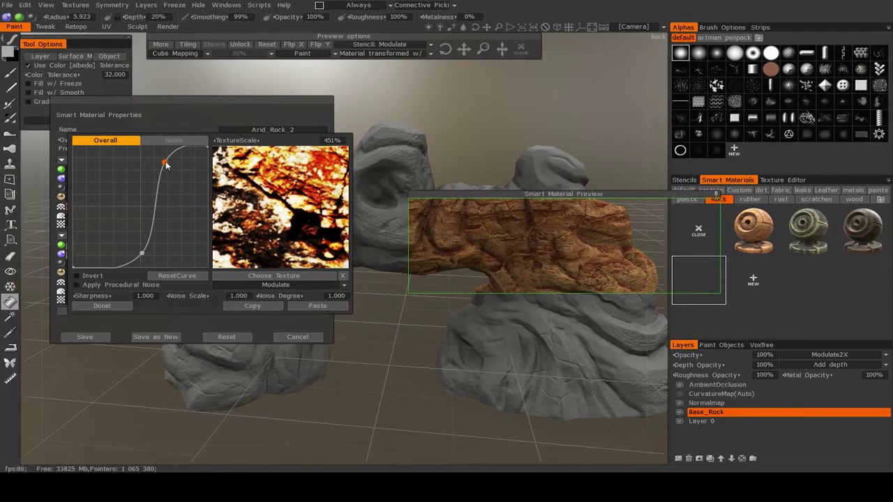
mouse_move(164, 165)
left_mouse_down()
mouse_move(180, 176)
mouse_move(162, 166)
left_mouse_up()
mouse_move(143, 257)
left_mouse_down()
mouse_move(123, 242)
mouse_move(132, 244)
left_mouse_up()
left_click_drag(244, 139, 243, 140)
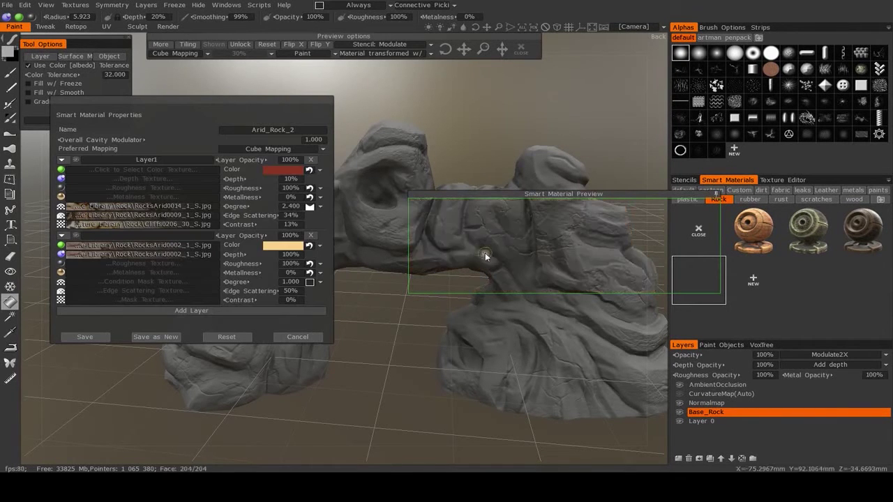
Set Layer1's contrast to 8% and check the preview on the other side and span of the arch.
left_click_drag(379, 336, 539, 354)
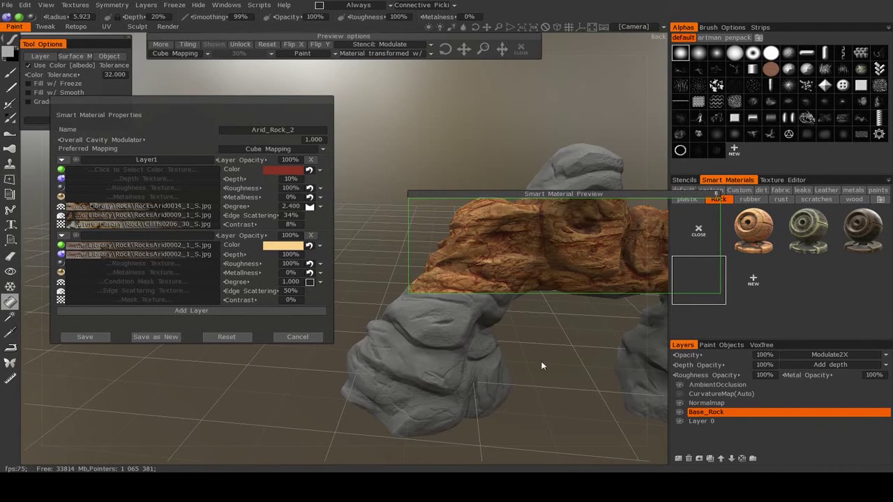
middle_click_drag(550, 354, 489, 231)
left_click_drag(490, 235, 443, 384)
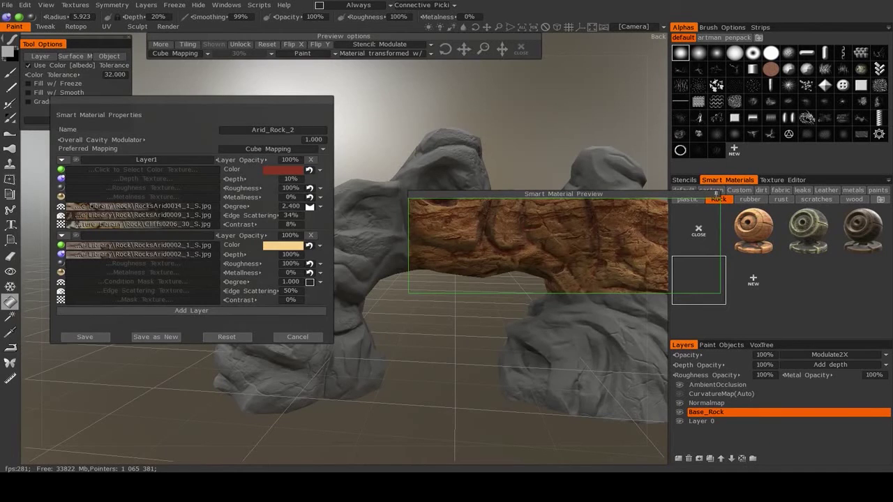
Switch to Windows Photo Viewer and examine the dark streaks on the cliff face in Arches_National_Park_Utah_08.jpg.
key("alt+Tab")
left_click_drag(464, 198, 162, 264)
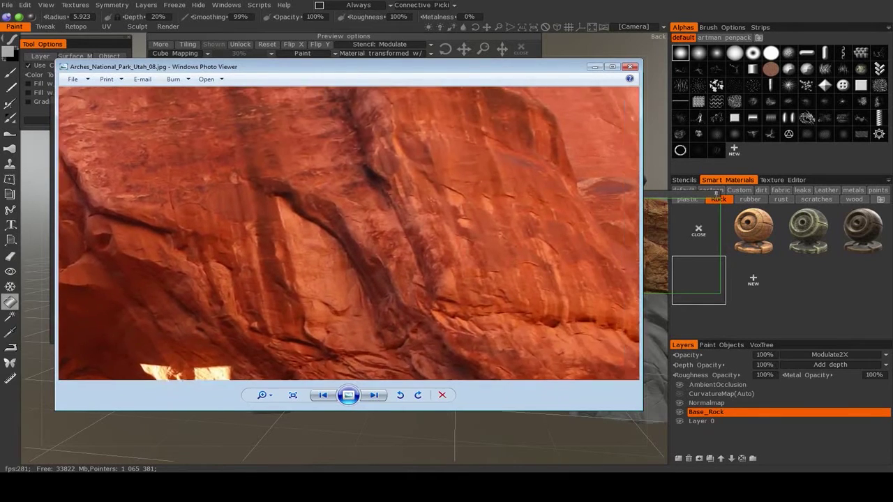
key("alt+Tab")
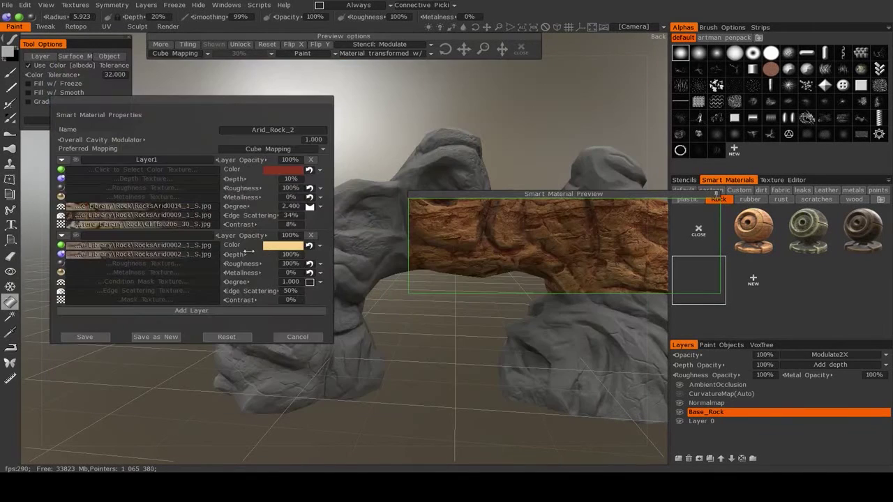
Add a layer with 100% roughness, 0% metalness and a dark gray-green color of hue about 92, 8% saturation and 17% lightness.
left_click(175, 311)
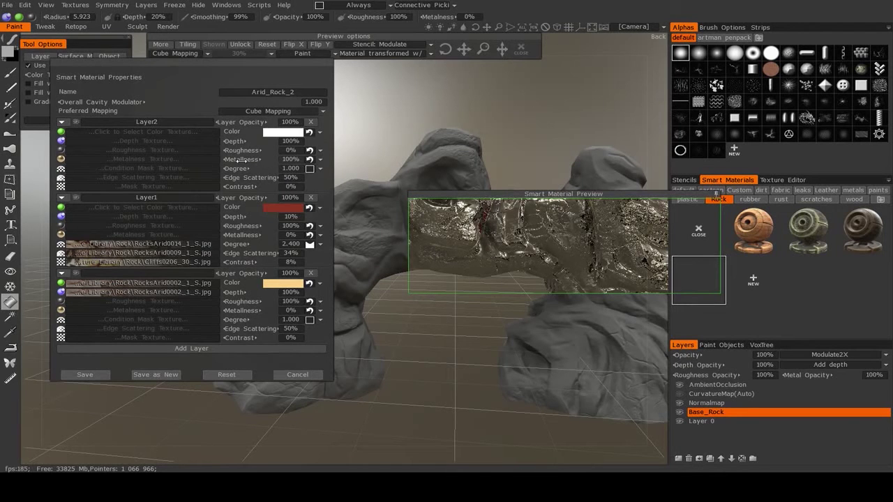
left_click_drag(238, 160, 222, 160)
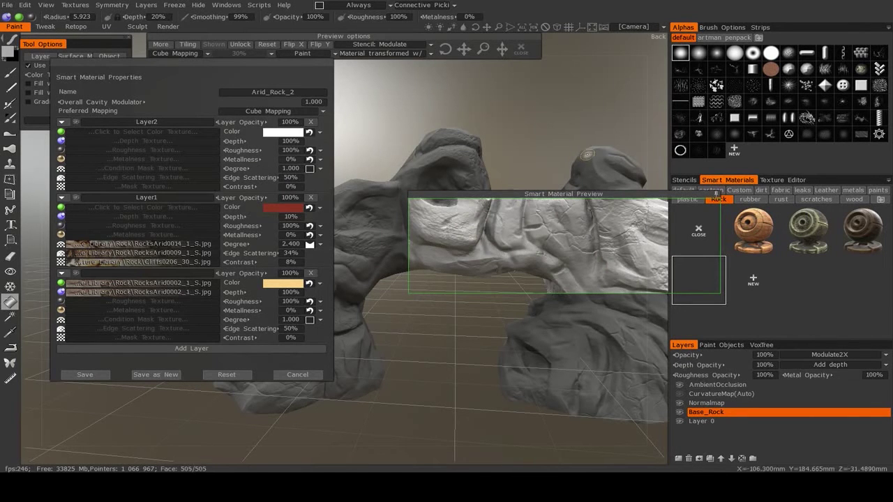
left_click(273, 132)
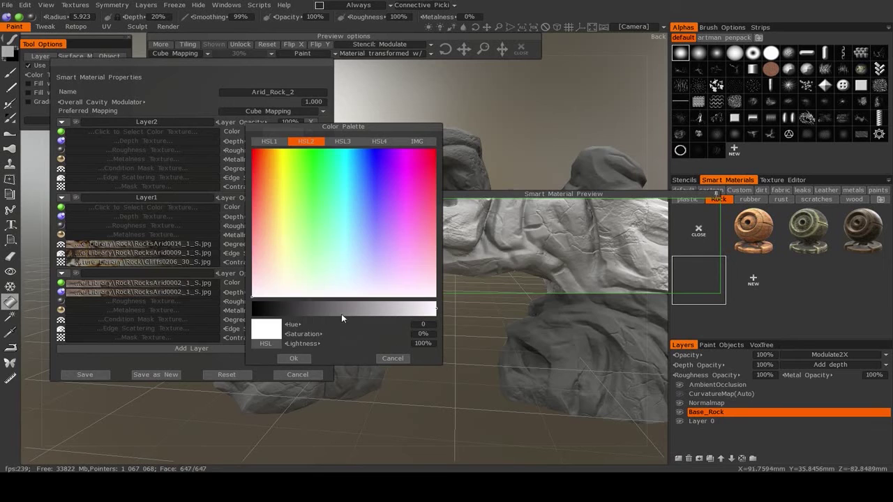
left_click(297, 309)
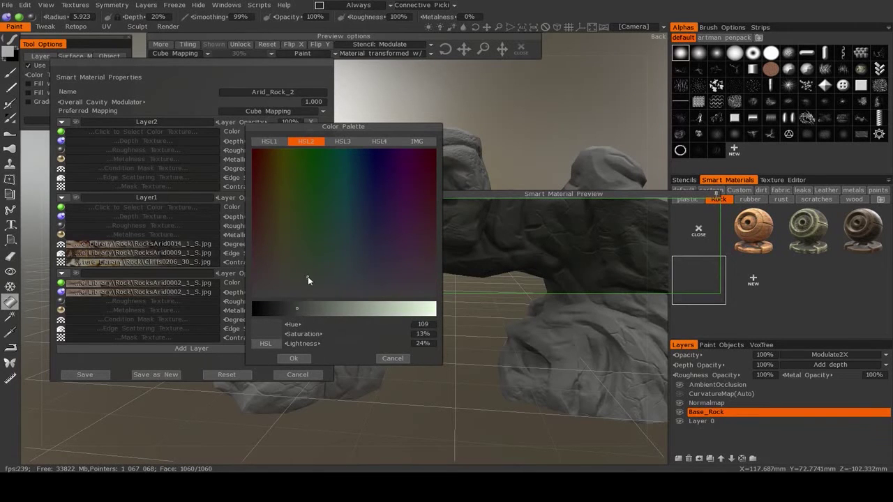
left_click_drag(303, 277, 284, 310)
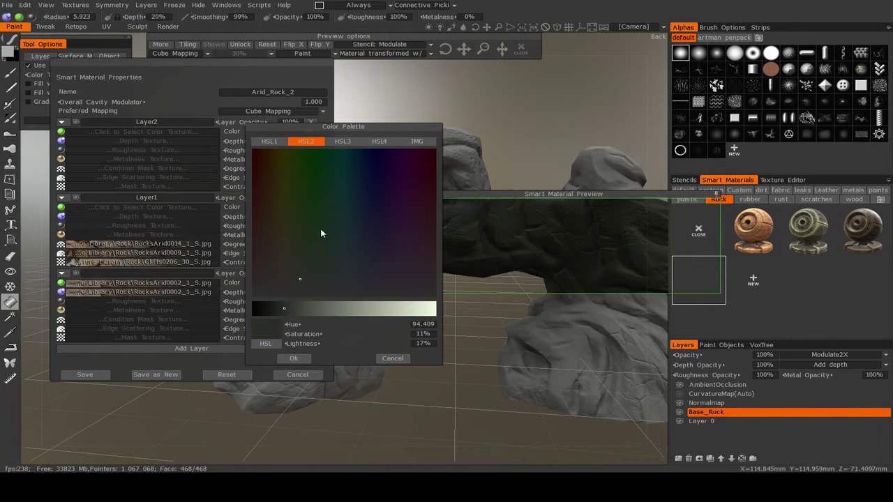
left_click(300, 285)
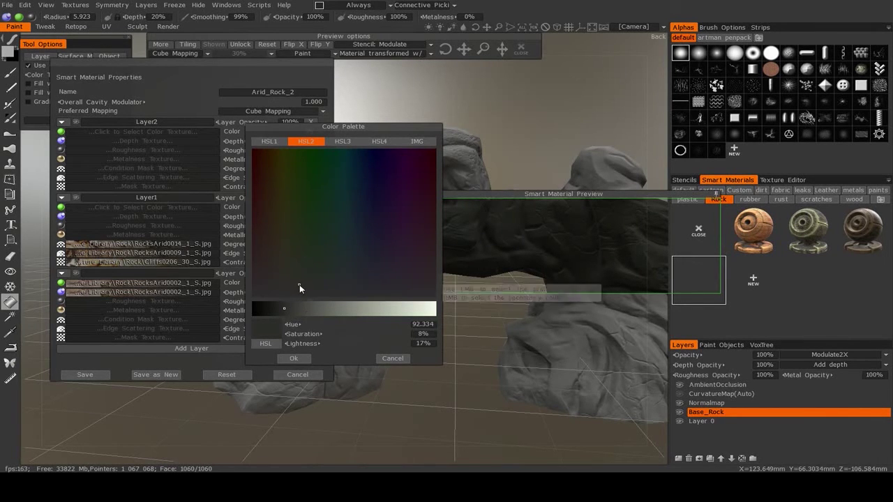
left_click(293, 358)
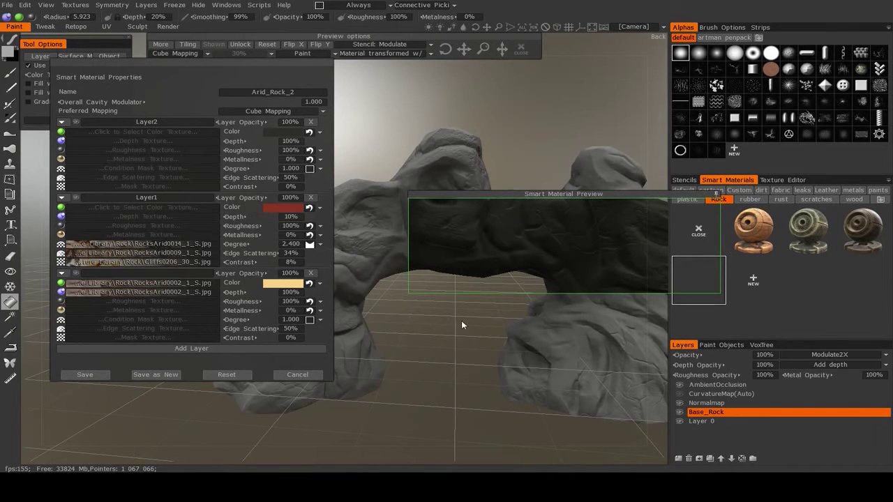
left_click_drag(468, 320, 421, 338)
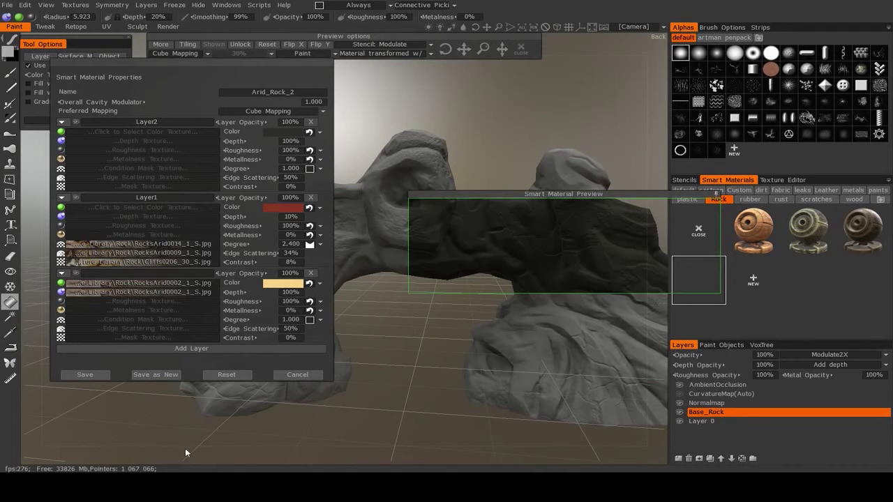
Set Layer2's condition to More on Sides, guided by the Arches reference photo, and check the preview across the whole arch.
key("alt+Tab")
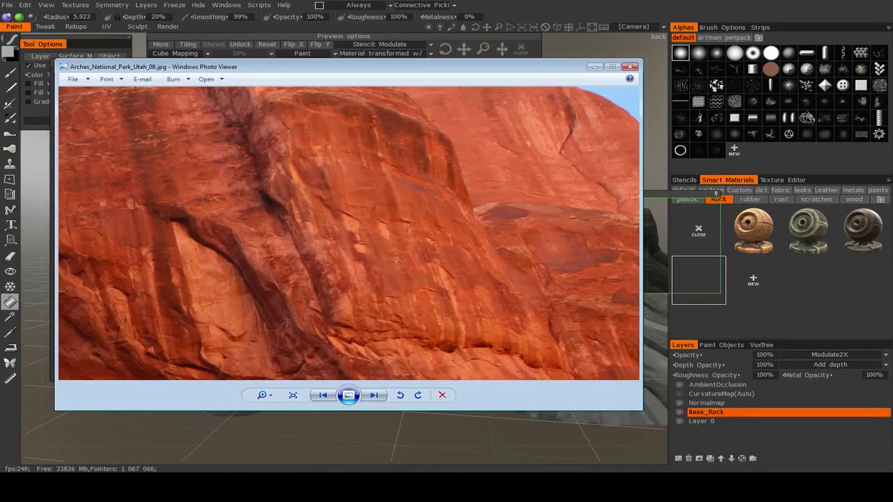
key("alt+Tab")
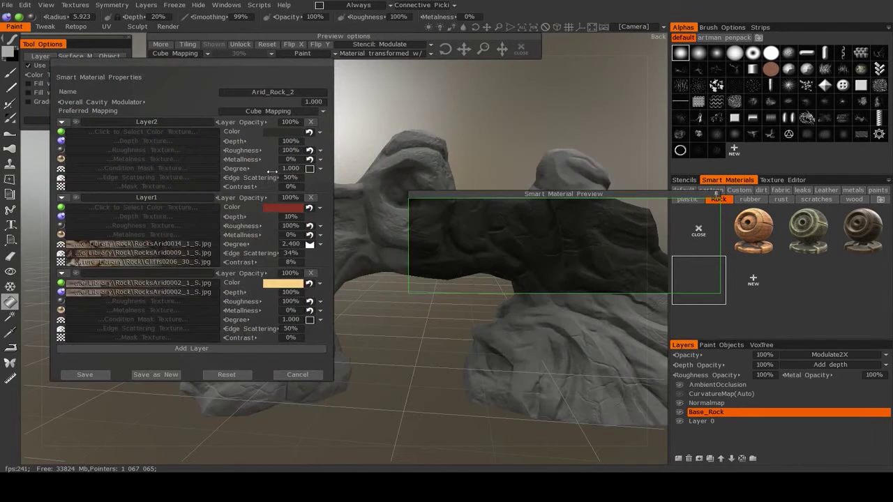
left_click(308, 170)
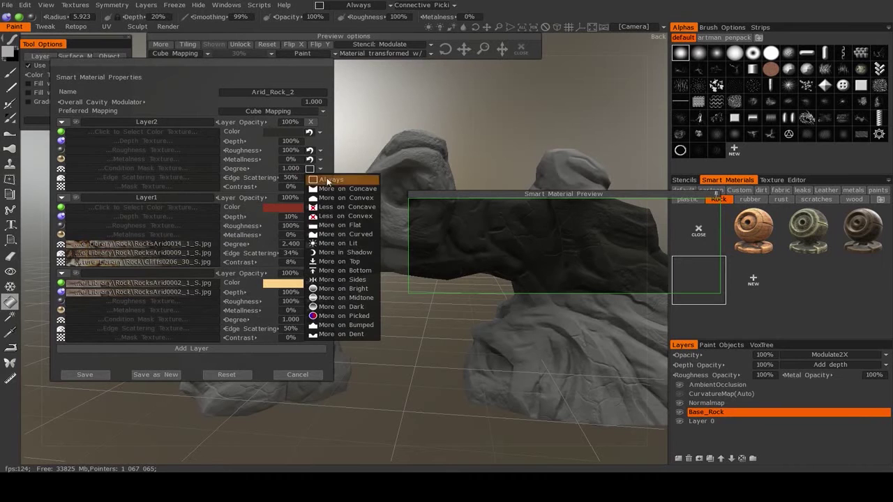
left_click(337, 279)
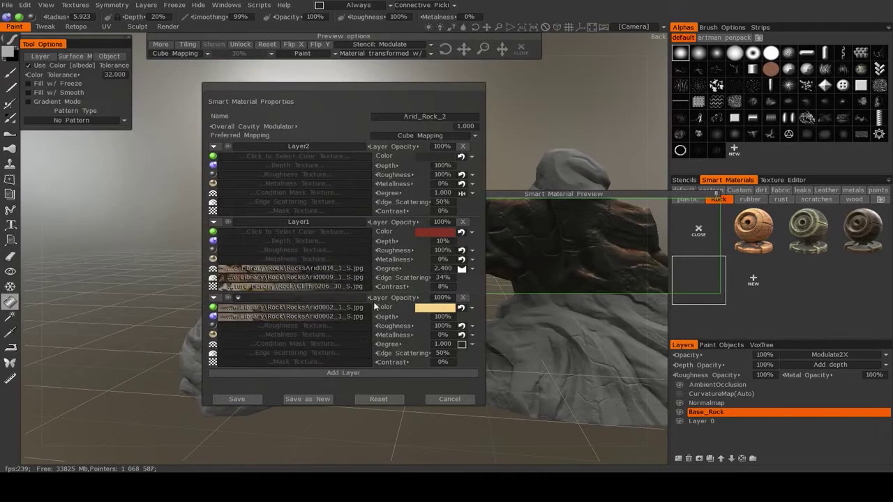
left_click_drag(440, 87, 244, 72)
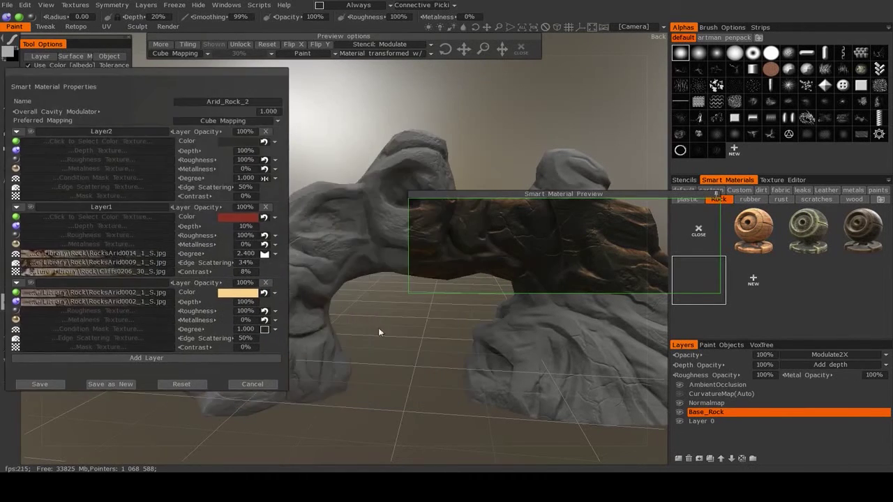
right_click_drag(388, 333, 395, 368)
left_click_drag(395, 368, 287, 385)
middle_click_drag(392, 363, 407, 333)
mouse_move(407, 337)
right_mouse_down()
mouse_move(353, 309)
mouse_move(392, 359)
mouse_move(551, 333)
mouse_move(481, 370)
mouse_move(612, 372)
mouse_move(409, 373)
mouse_move(507, 364)
mouse_move(533, 371)
mouse_move(451, 359)
mouse_move(506, 365)
mouse_move(356, 363)
mouse_move(612, 372)
mouse_move(577, 365)
mouse_move(552, 381)
mouse_move(570, 375)
mouse_move(411, 371)
right_mouse_up()
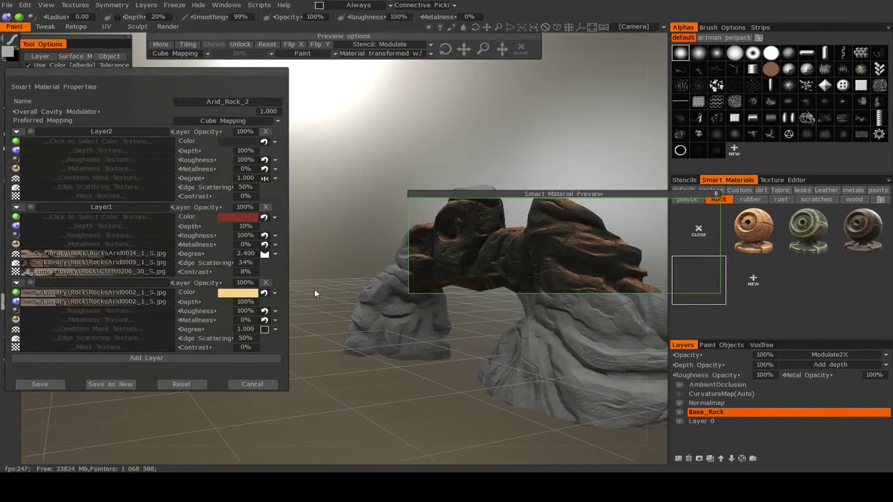
Set Layer2's condition degree to 0.725 and its contrast to 42% to strengthen the side staining.
left_click_drag(370, 413, 372, 412)
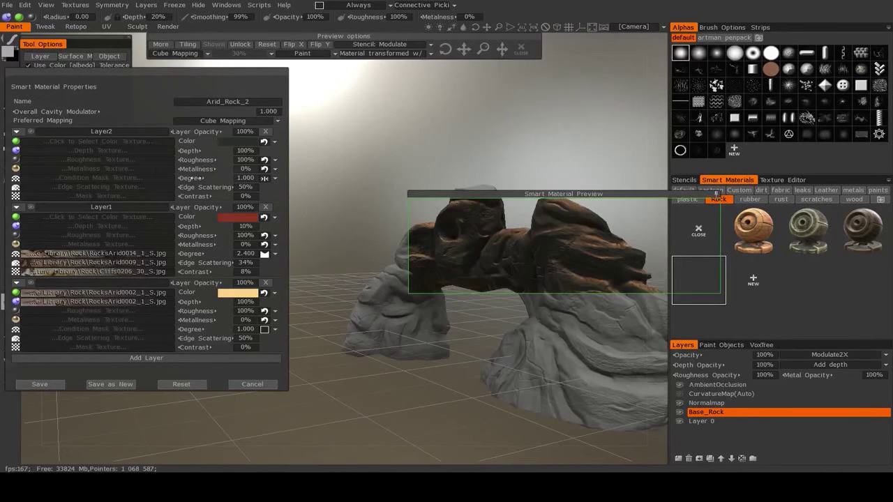
mouse_move(191, 179)
left_mouse_down()
mouse_move(184, 179)
mouse_move(201, 178)
left_mouse_up()
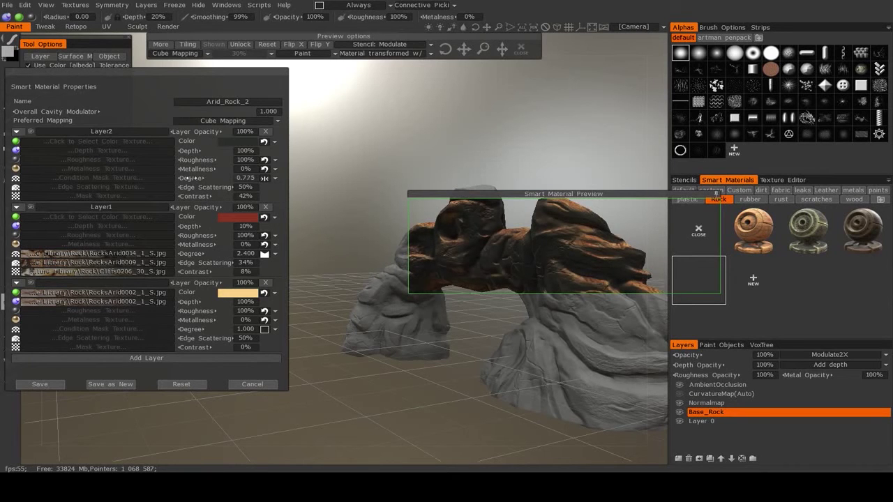
left_click_drag(201, 178, 189, 178)
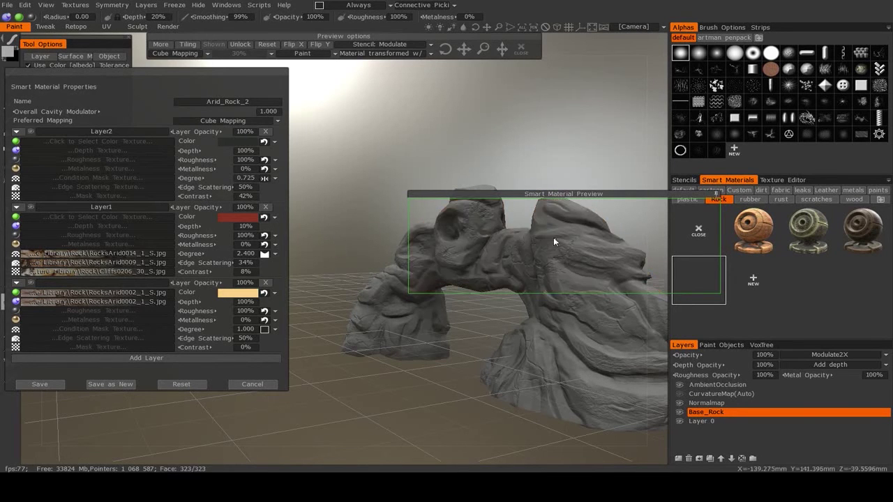
Load Grungemaps0044_1_S.jpg from the Texture Library's Grunge folder as Layer2's condition mask texture and check the preview up close.
left_click(104, 179)
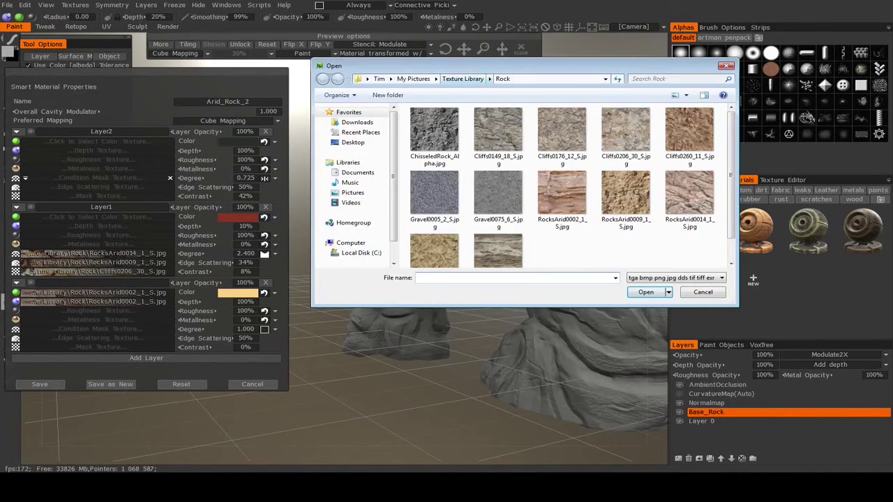
left_click(462, 78)
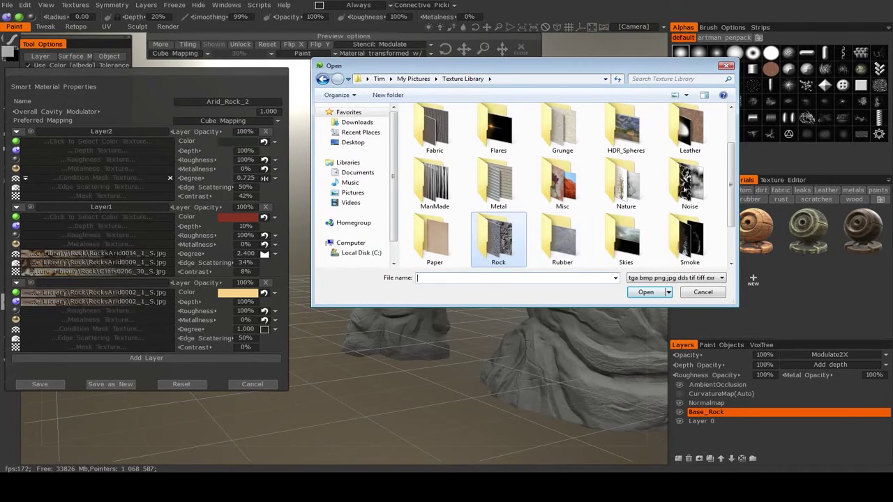
double_click(563, 127)
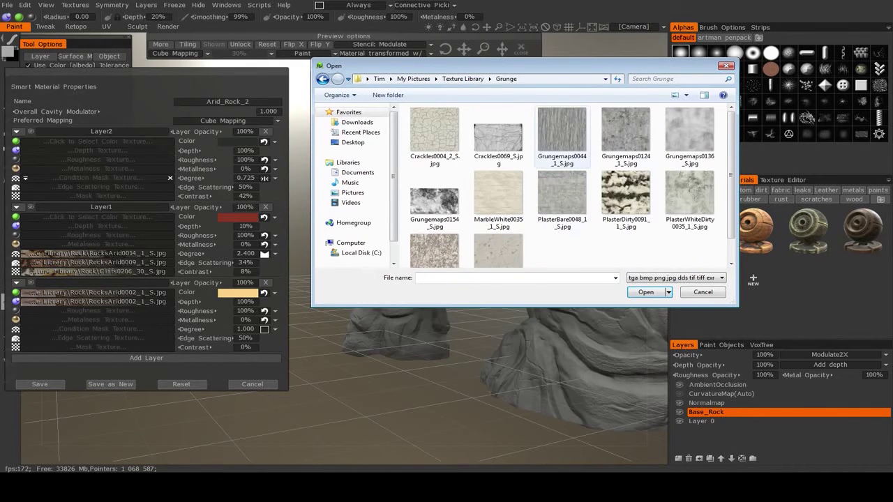
left_click(562, 133)
left_click(646, 292)
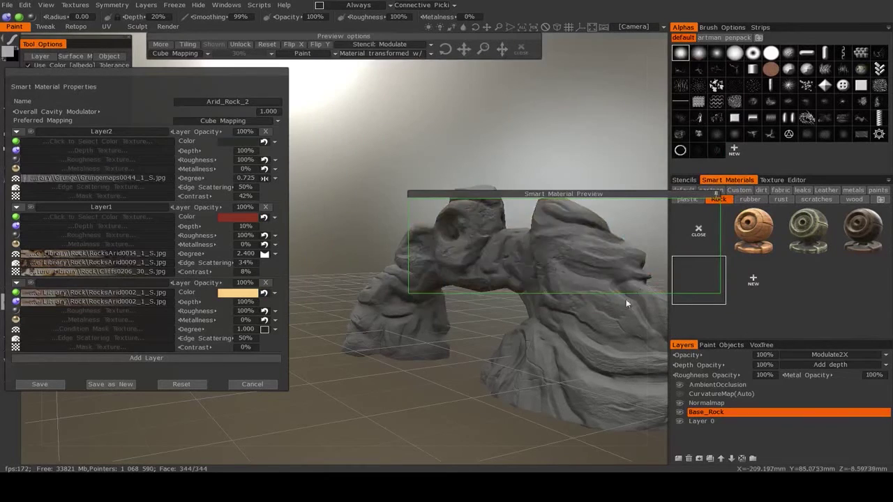
left_click_drag(471, 353, 452, 399)
scroll(452, 403, "up", 8)
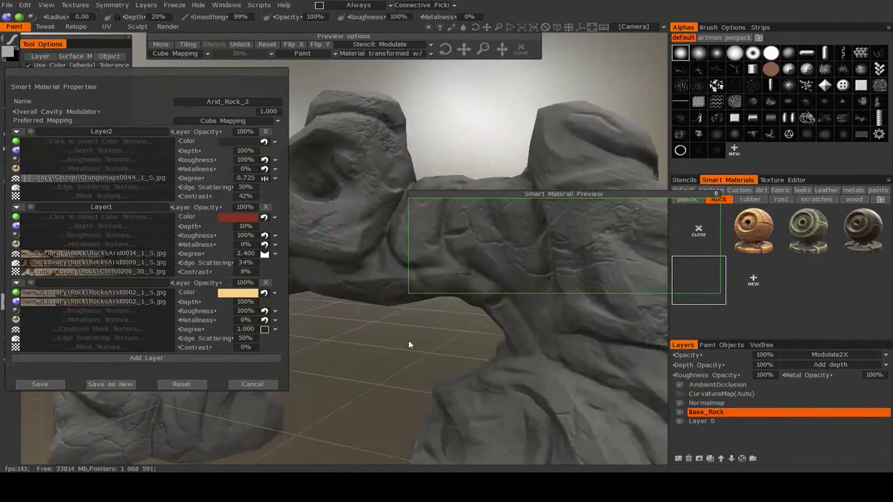
middle_click_drag(408, 345, 391, 348)
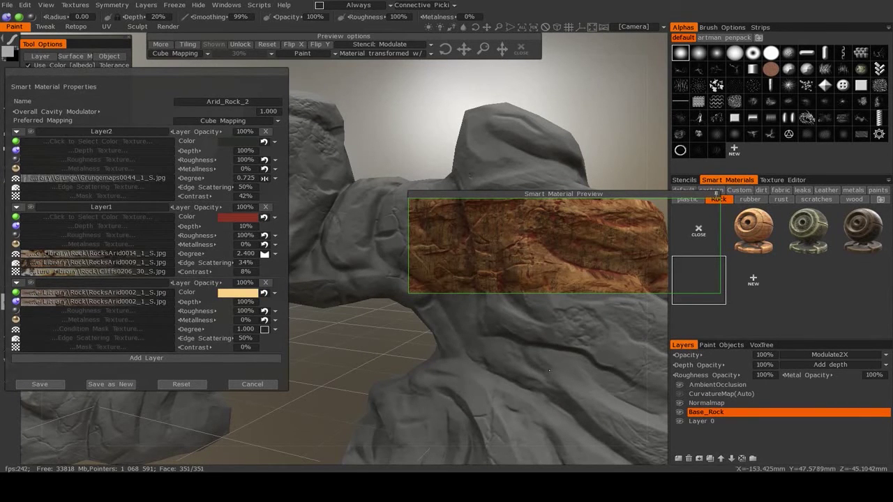
Shape the tone curve of Layer2's condition mask texture into a steep S with brighter highlights and darker shadows.
left_click(26, 179)
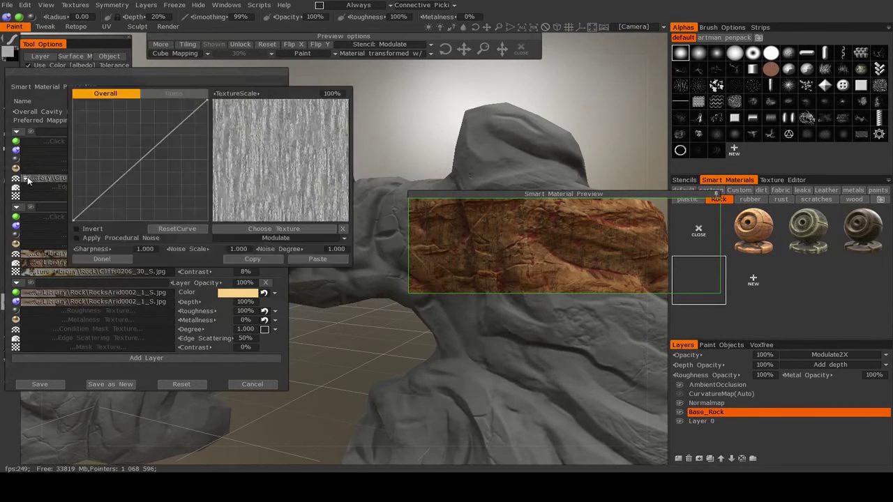
left_click_drag(163, 139, 143, 126)
left_click_drag(96, 190, 114, 214)
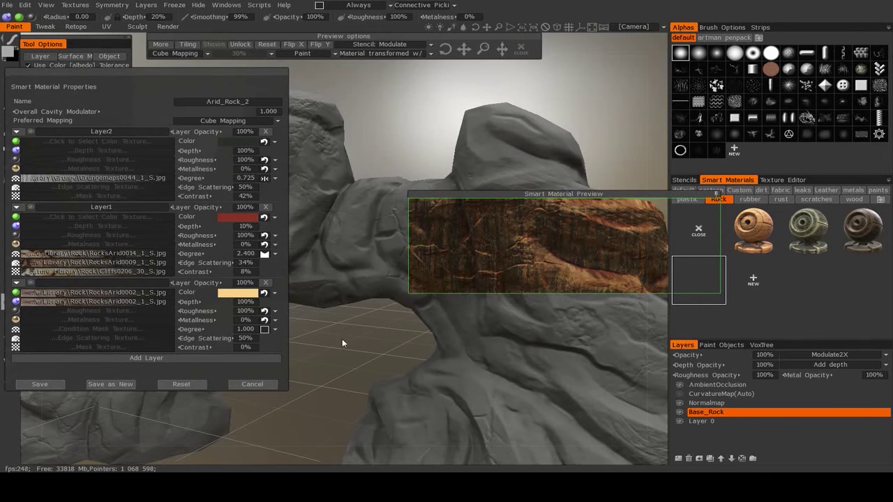
left_click_drag(363, 345, 412, 345)
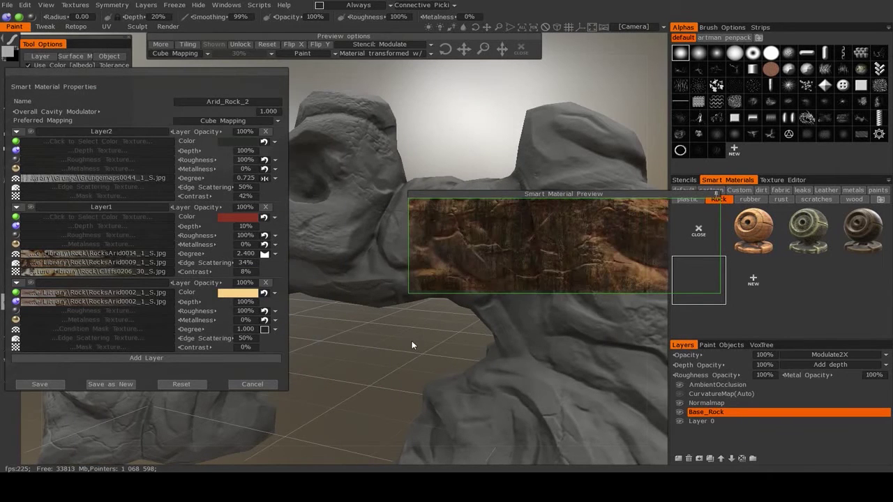
Scale Layer2's condition mask texture to 188% and lower the upper point of its tone curve.
left_click(107, 179)
left_click_drag(237, 92, 259, 92)
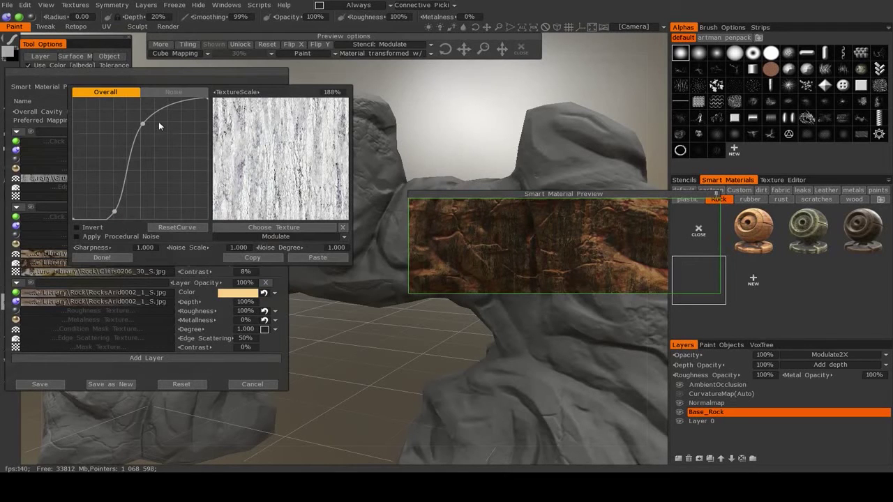
left_click_drag(146, 127, 152, 140)
left_click(102, 257)
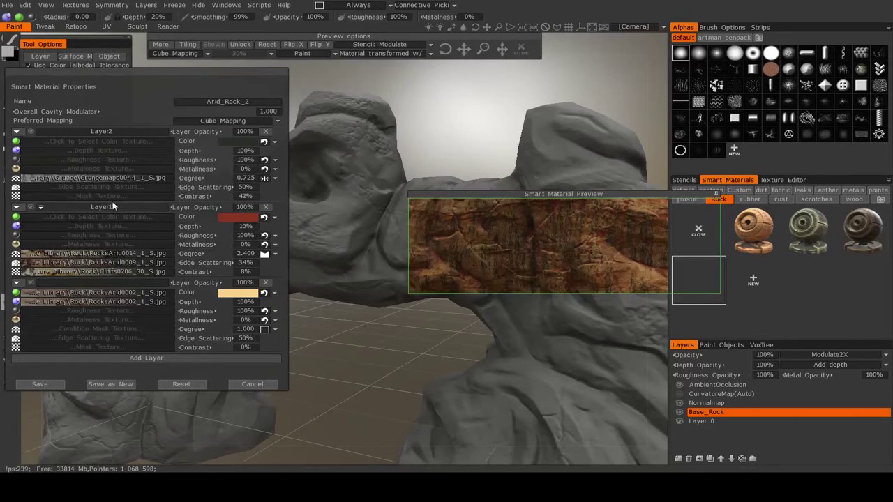
left_click_drag(351, 344, 401, 335)
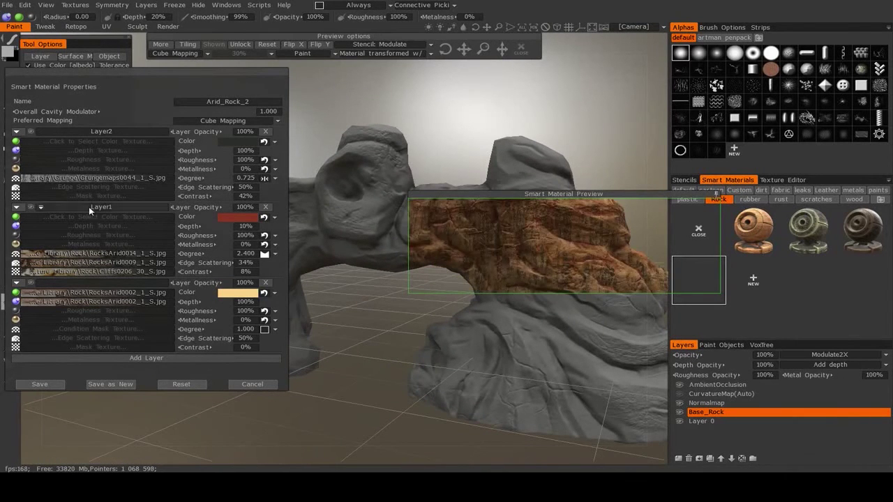
Load PlasterDirty0091_1_S.jpg from the Grunge folder as Layer2's mask texture and scale it to 220%.
left_click(38, 199)
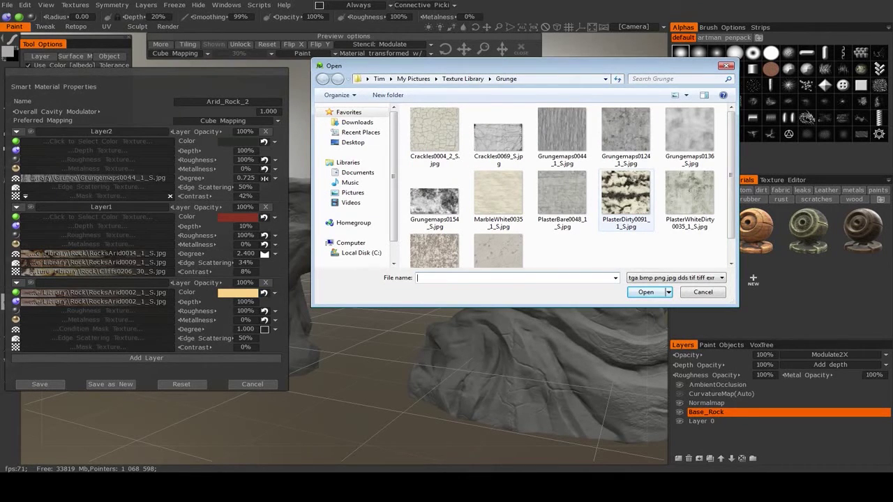
left_click(626, 200)
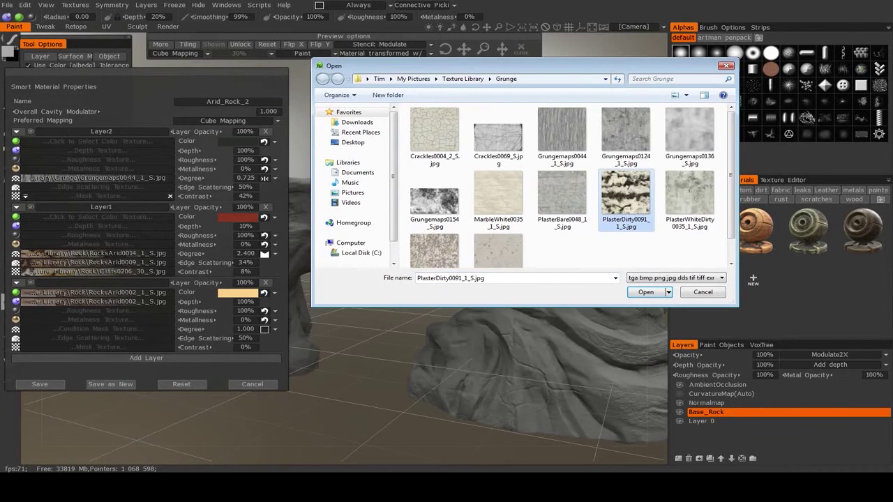
left_click(645, 291)
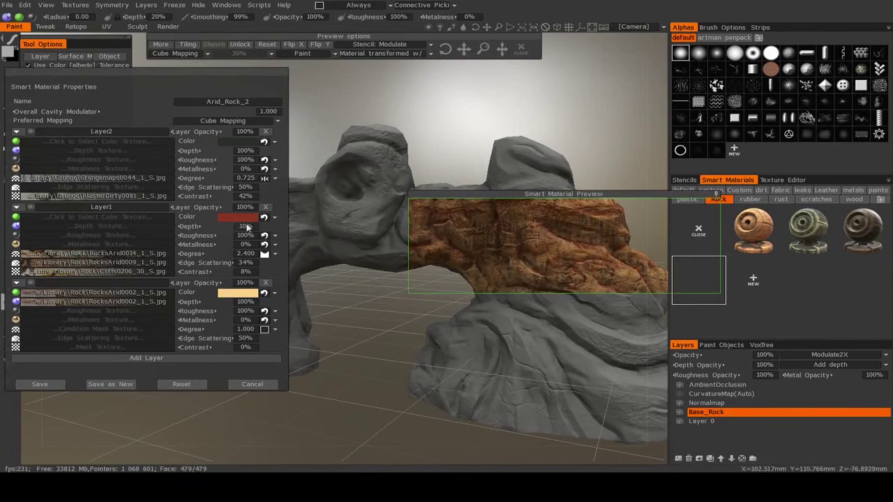
left_click(28, 197)
left_click_drag(231, 111, 260, 114)
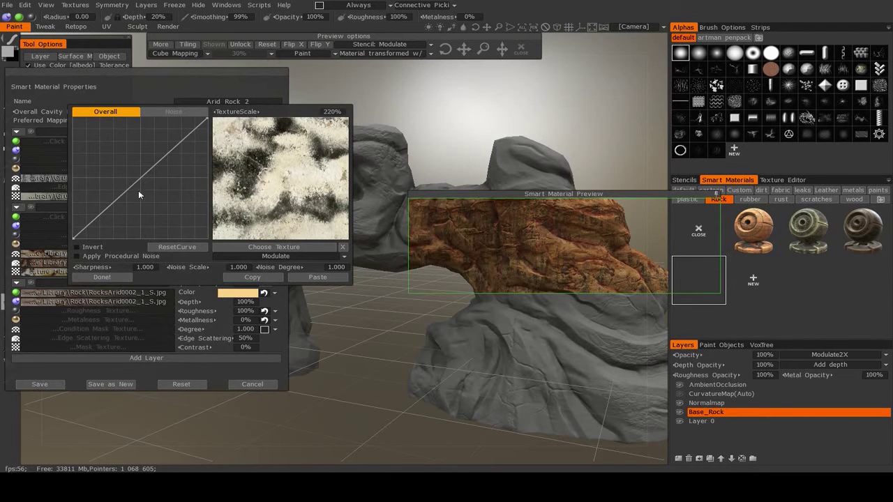
Reshape the tone curve of Layer2's mask texture to crush the dark areas to black and push the highlights brighter.
left_click(106, 219)
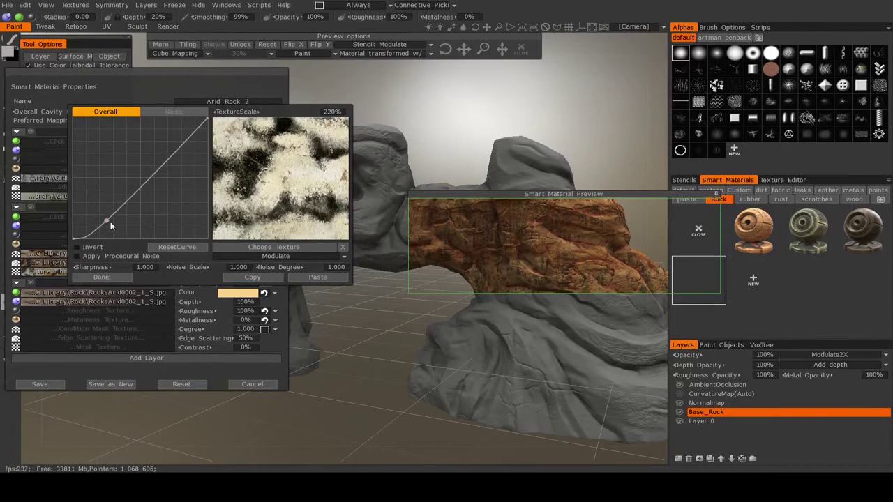
left_click_drag(111, 225, 116, 226)
mouse_move(164, 175)
left_mouse_down()
mouse_move(158, 151)
mouse_move(171, 164)
left_mouse_up()
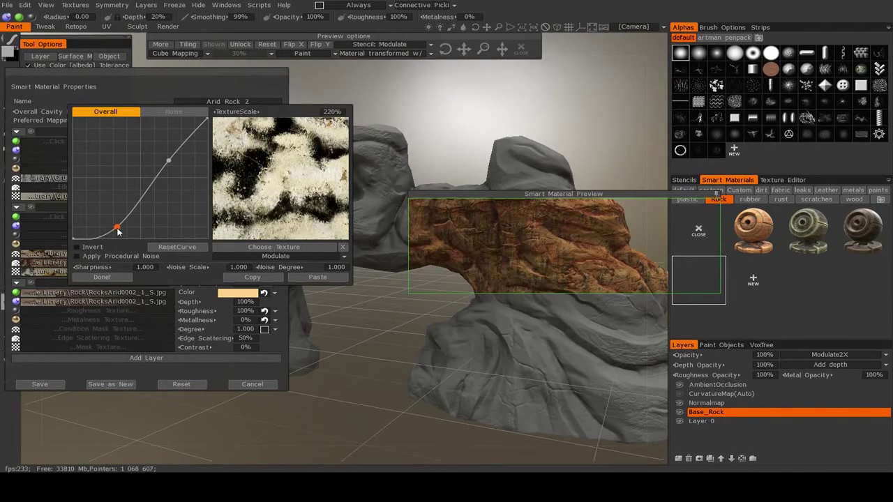
mouse_move(118, 232)
left_mouse_down()
mouse_move(108, 214)
mouse_move(129, 227)
left_mouse_up()
left_click_drag(162, 163, 178, 171)
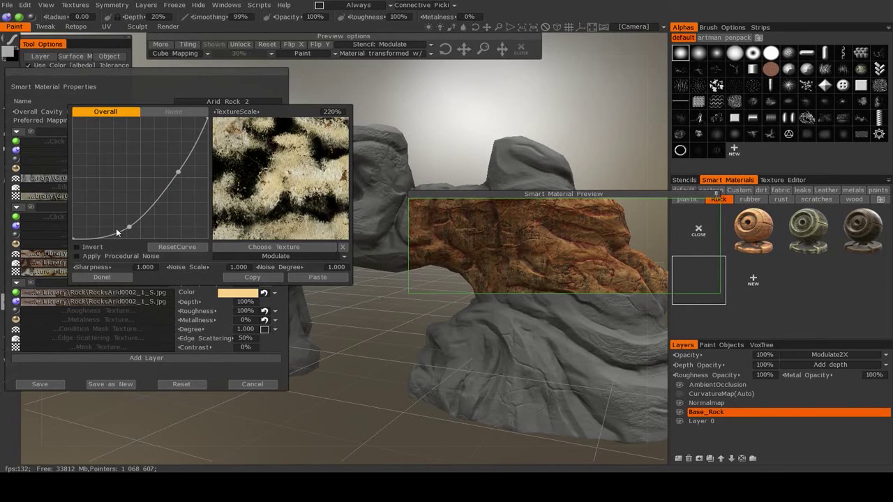
left_click_drag(136, 230, 152, 241)
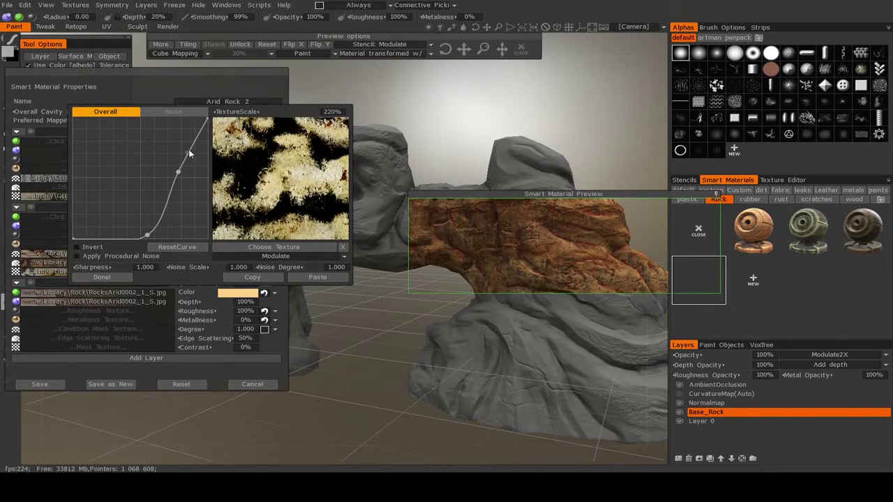
left_click_drag(188, 147, 187, 128)
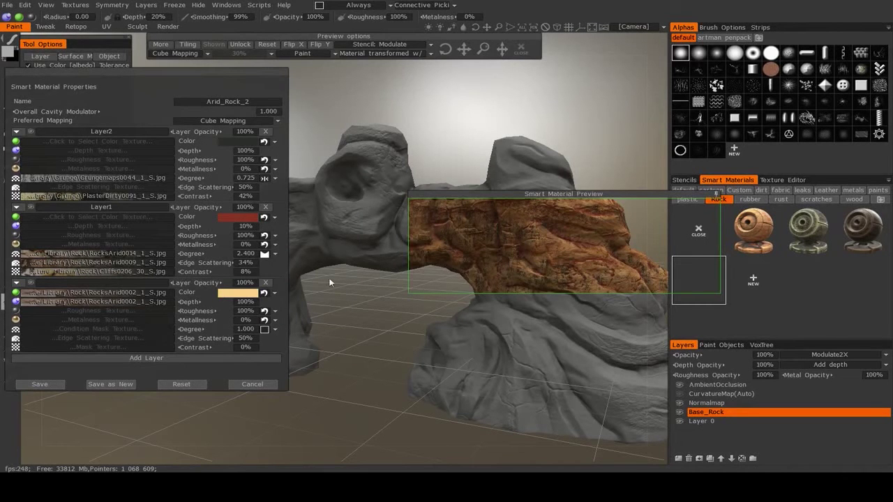
Check the staining from the back of the arch and set Layer2's contrast to 18%.
left_click_drag(345, 310, 381, 352)
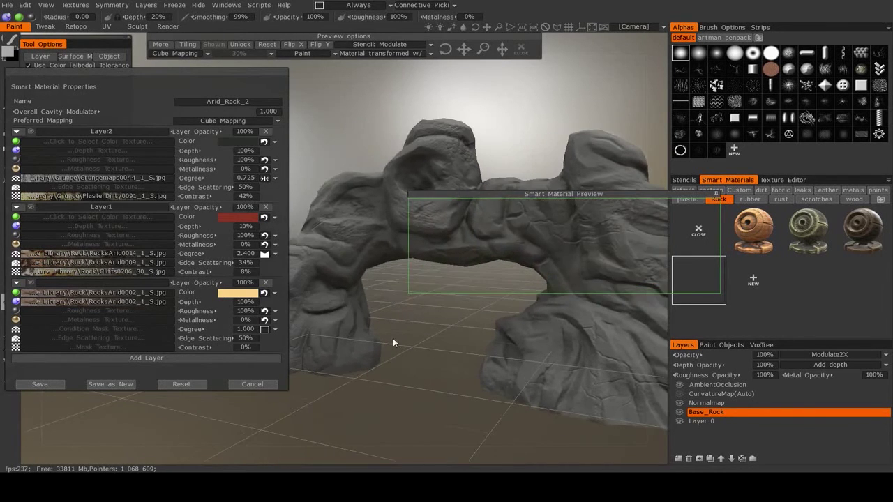
left_click_drag(394, 389, 445, 395)
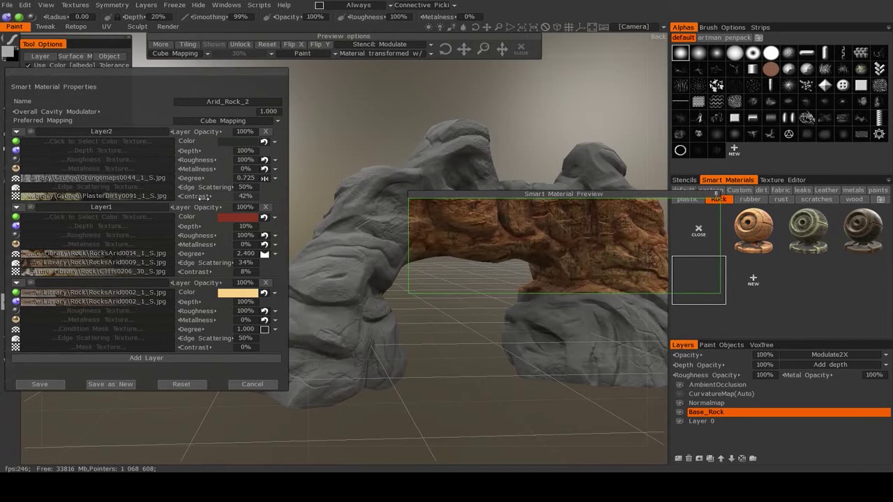
left_click_drag(189, 197, 187, 198)
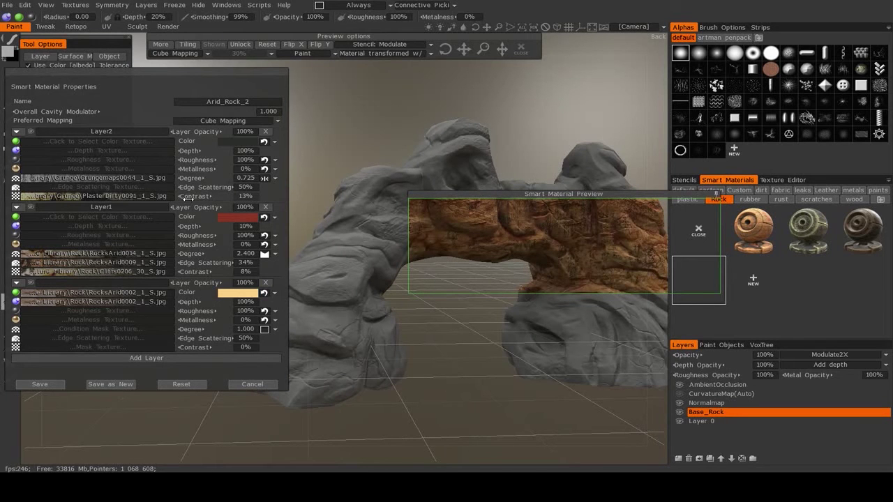
Lower the upper curve point of Layer2's condition mask texture slightly and check the preview around the arch's thick pillar.
left_click(26, 181)
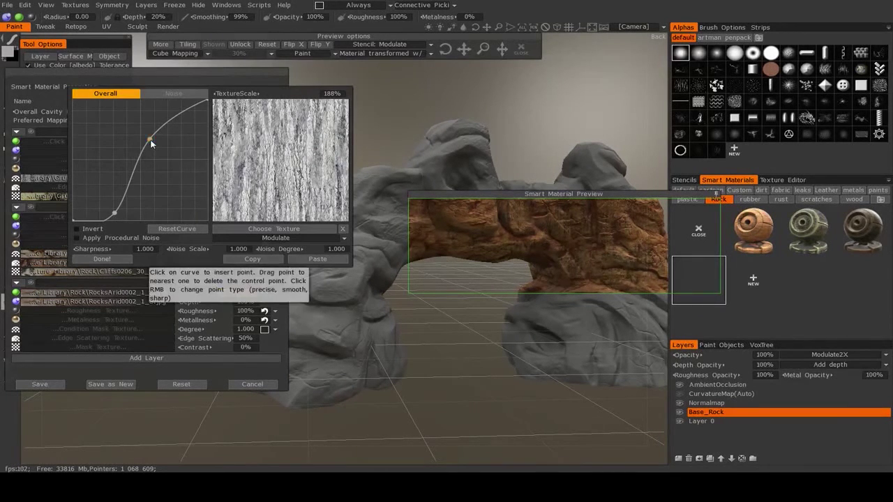
left_click_drag(151, 141, 149, 144)
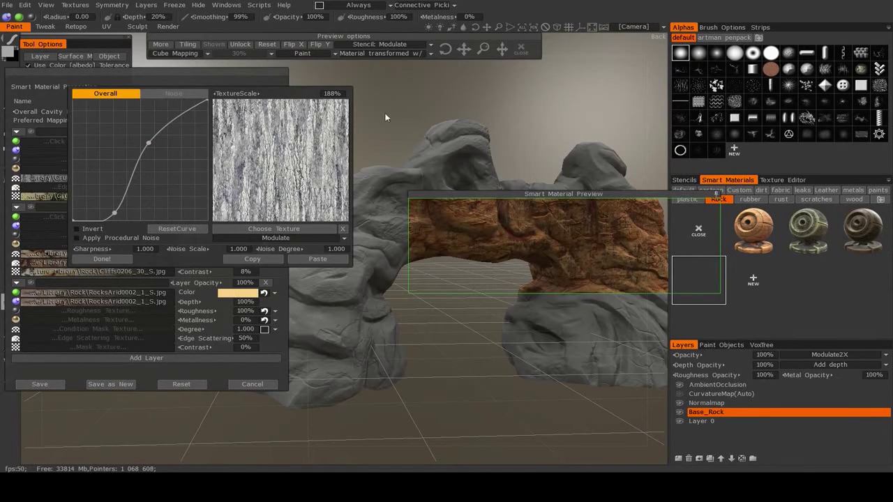
middle_click_drag(475, 346, 361, 349)
left_click_drag(562, 391, 374, 314)
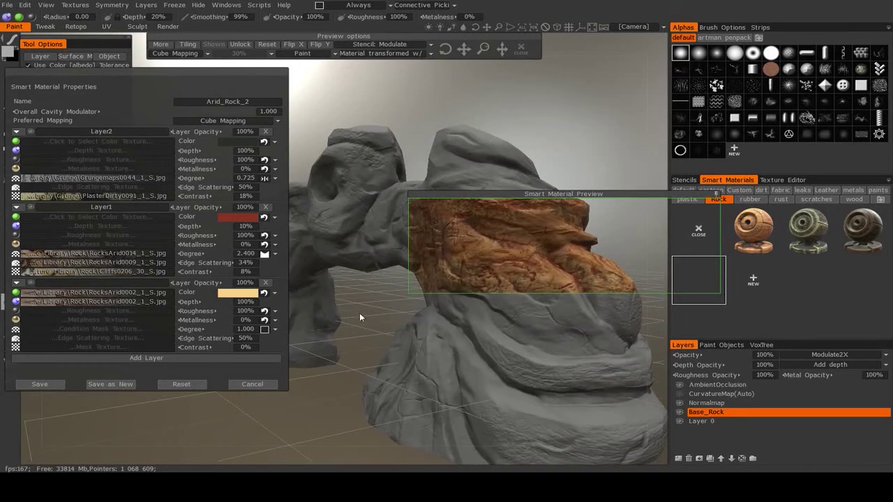
middle_click_drag(373, 317, 423, 315)
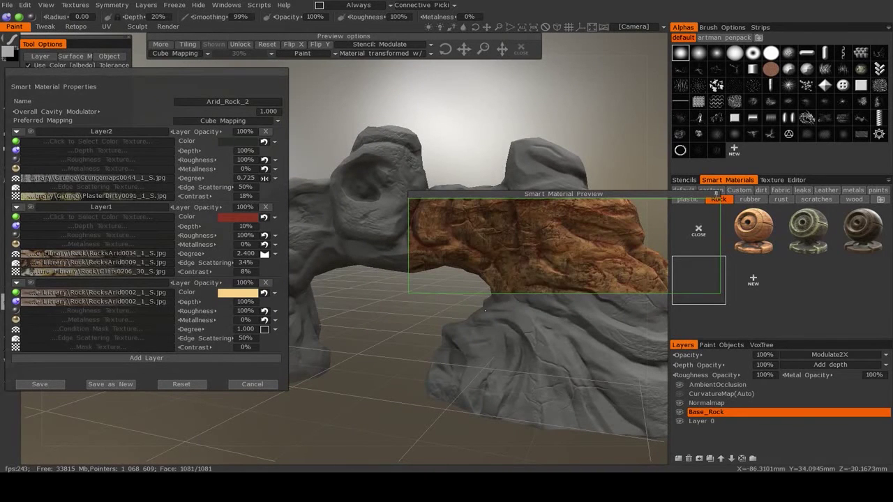
Scale Layer2's PlasterDirty0091 mask texture to 435% and extend the material preview area down over the pillar's lower part.
mouse_move(44, 198)
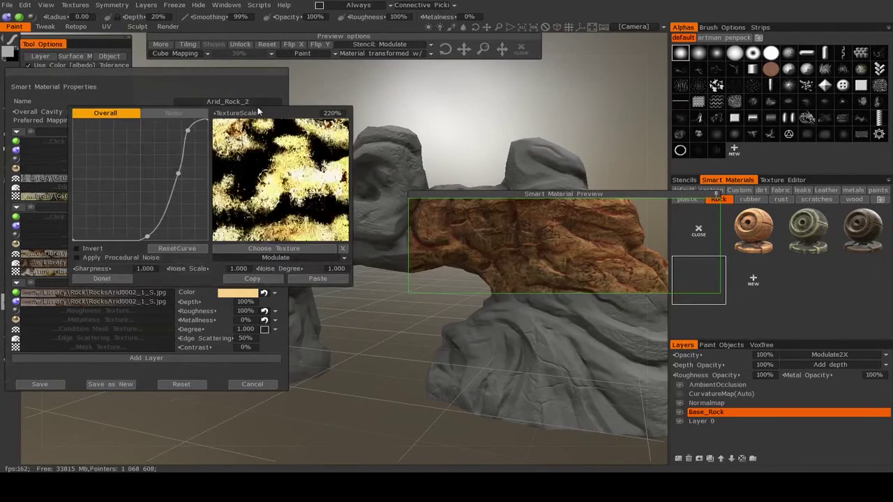
left_click_drag(256, 114, 286, 113)
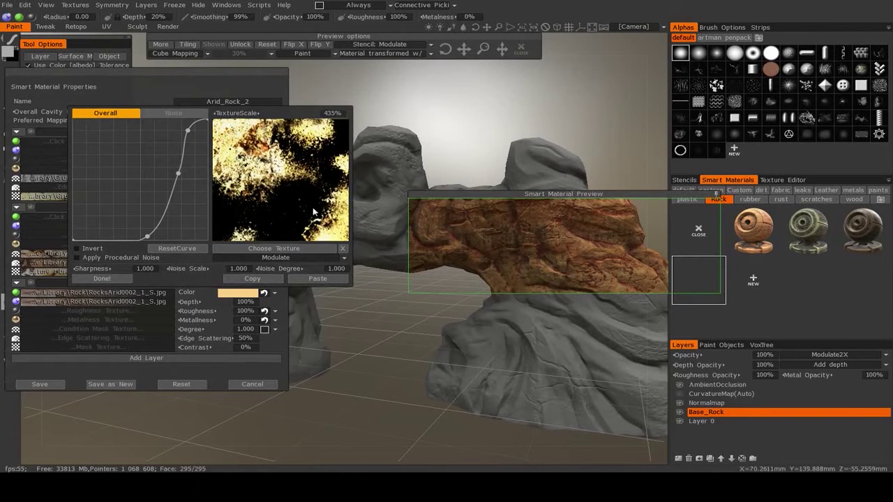
left_click_drag(417, 381, 384, 375)
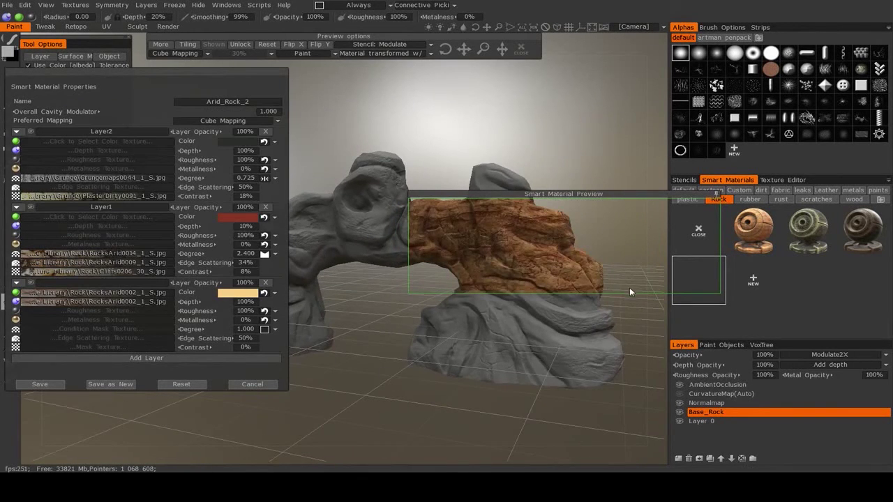
left_click_drag(625, 293, 626, 341)
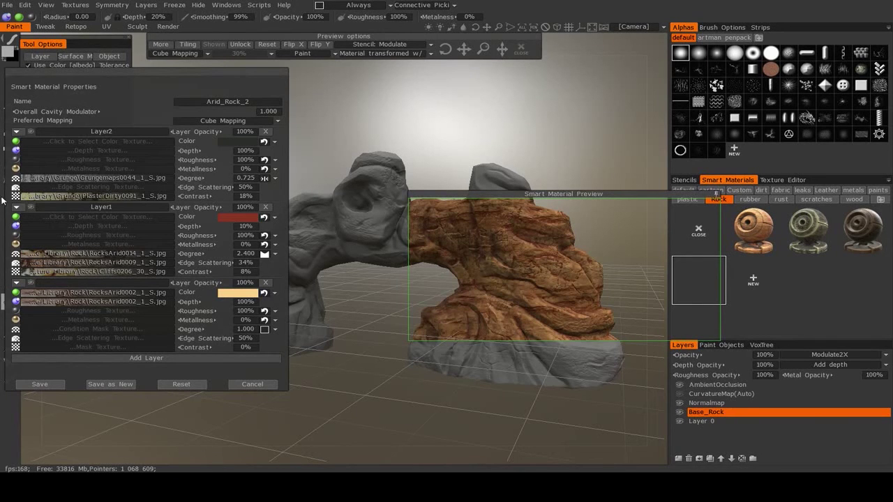
Reduce the texture scale of Layer2's PlasterDirty0091 mask and check the staining from the other side of the arch.
left_click(25, 198)
left_click_drag(248, 113, 234, 113)
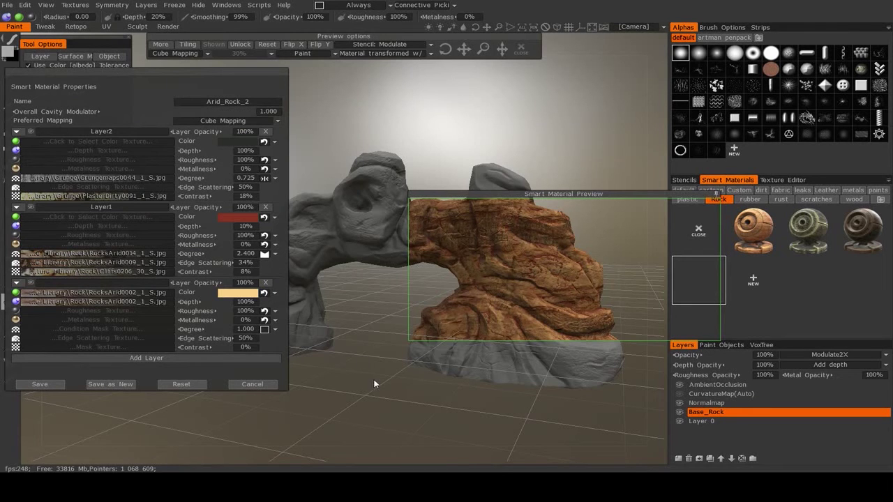
left_click_drag(375, 382, 456, 417)
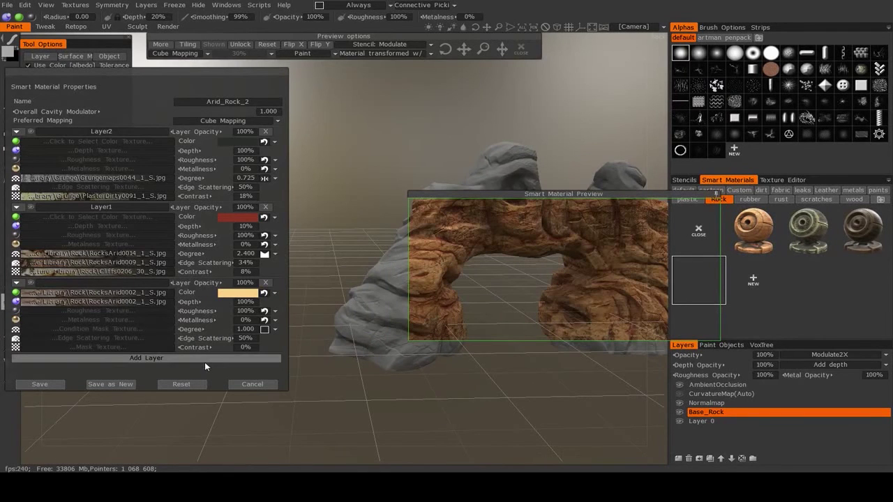
Switch to Windows Photo Viewer and examine the dark staining and recesses in the reference photo Arches_National_Park_Utah_08.jpg up close.
key("alt+Tab")
key("Right")
key("Right")
key("Right")
scroll(258, 307, "up", 1)
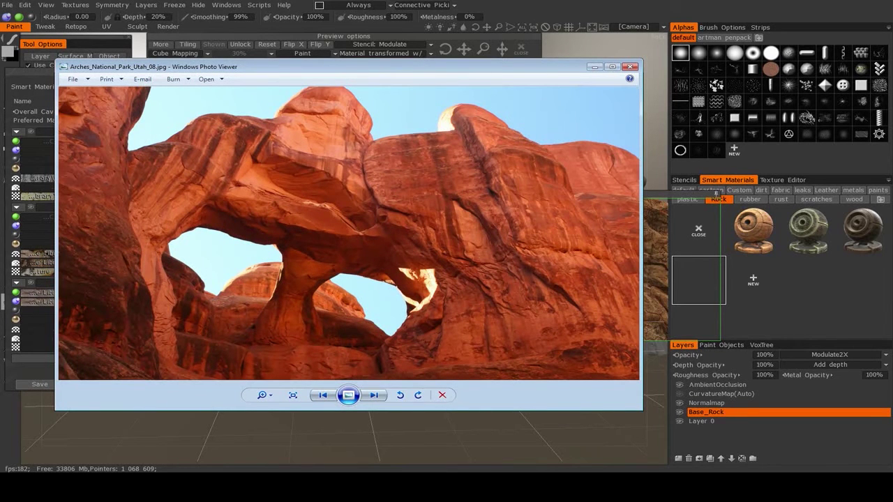
scroll(537, 342, "up", 7)
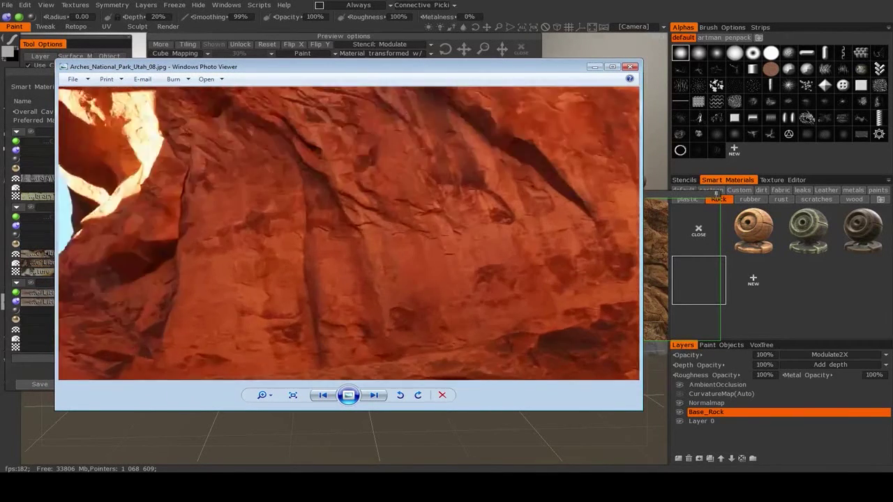
scroll(537, 342, "down", 5)
scroll(349, 234, "up", 2)
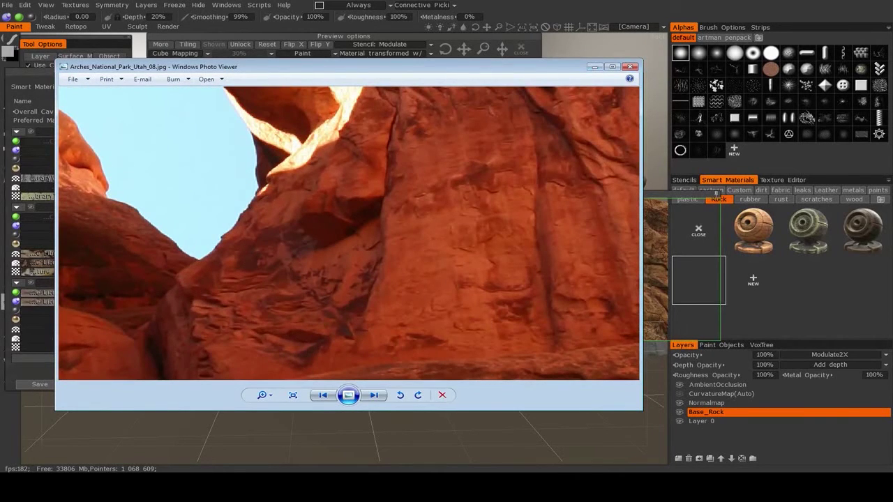
key("alt+Tab")
Add a new layer to the Arid_Rock_2 smart material and set its roughness to 100%.
left_click_drag(501, 378, 442, 378)
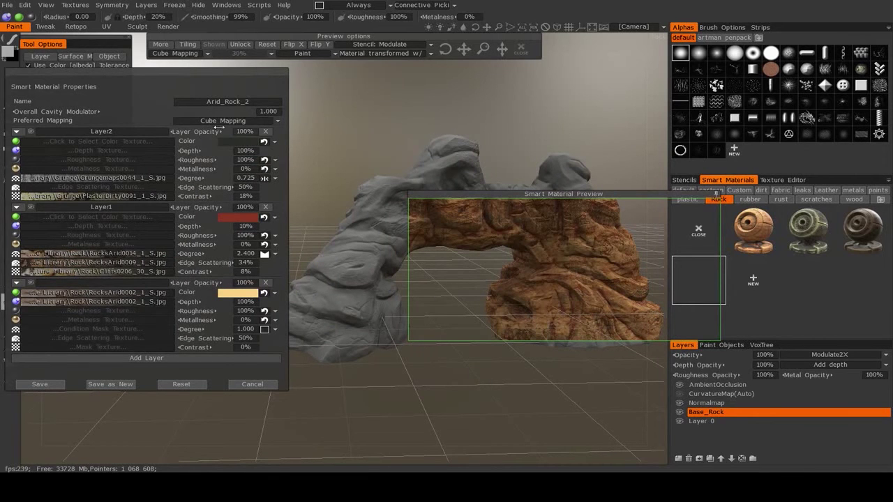
left_click(147, 358)
left_click_drag(203, 138, 13, 143)
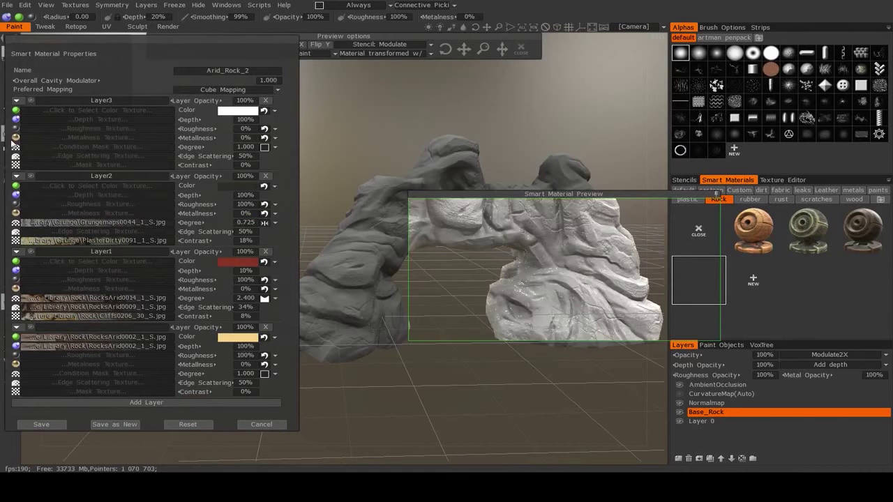
left_click_drag(183, 128, 486, 139)
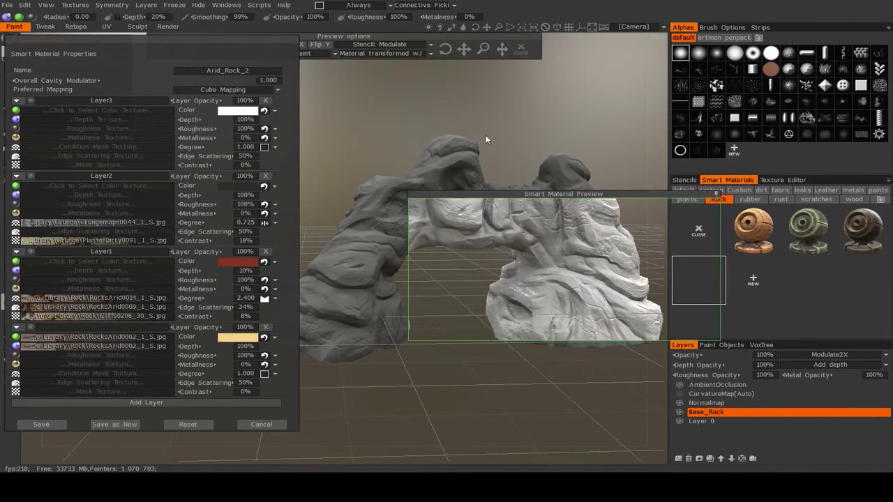
Give Layer3 a very dark brown color with hue 20.749, saturation 63% and lightness 11%.
left_click(241, 111)
left_click_drag(288, 193, 260, 183)
left_click_drag(307, 307, 284, 312)
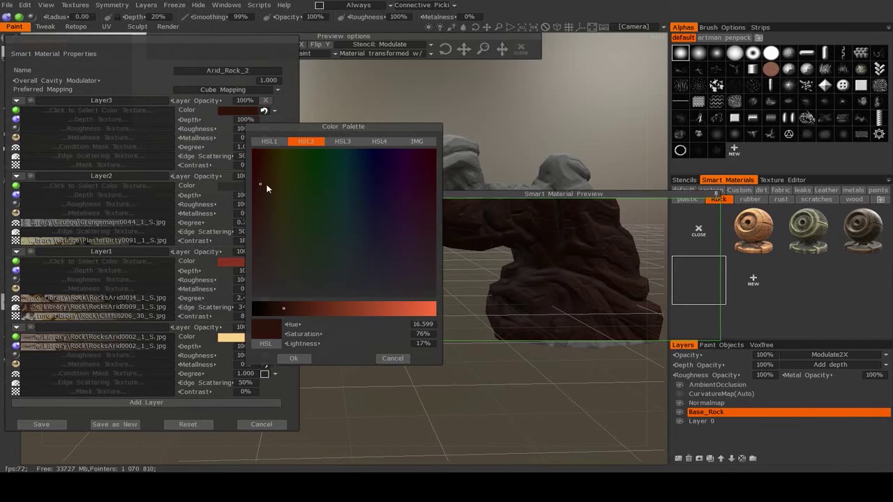
mouse_move(265, 185)
left_mouse_down()
mouse_move(256, 213)
mouse_move(271, 220)
mouse_move(263, 202)
left_mouse_up()
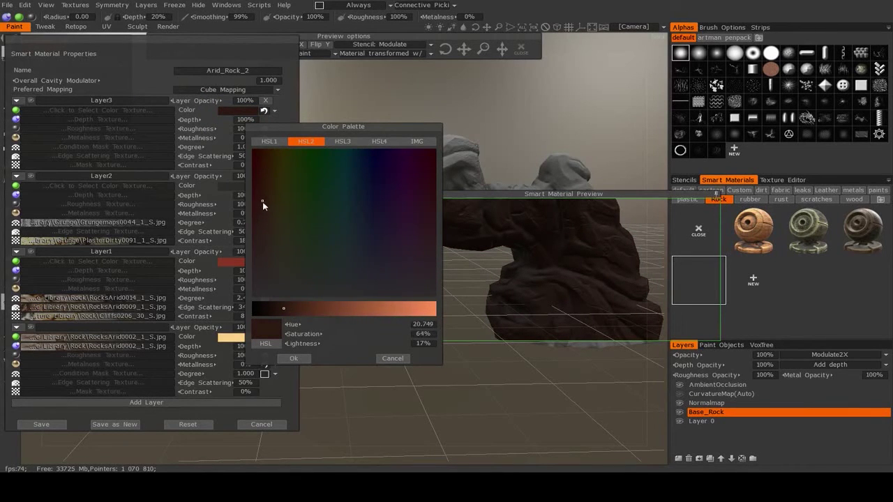
left_click(273, 311)
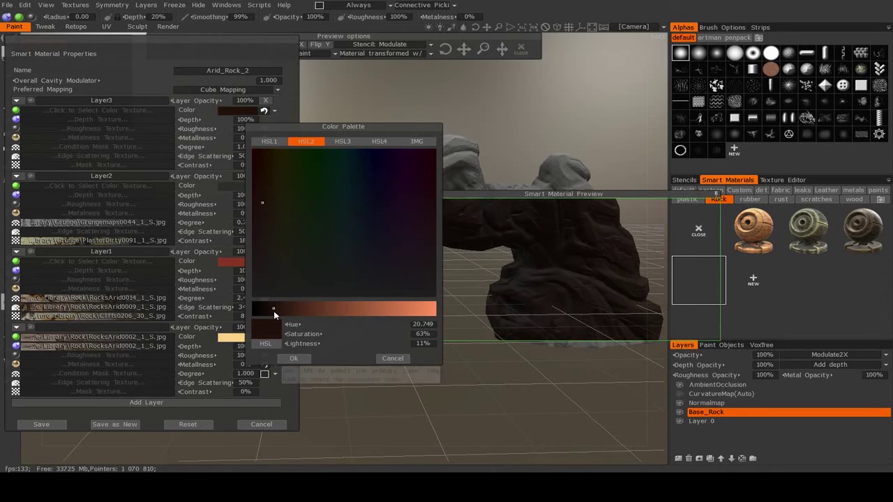
left_click(294, 358)
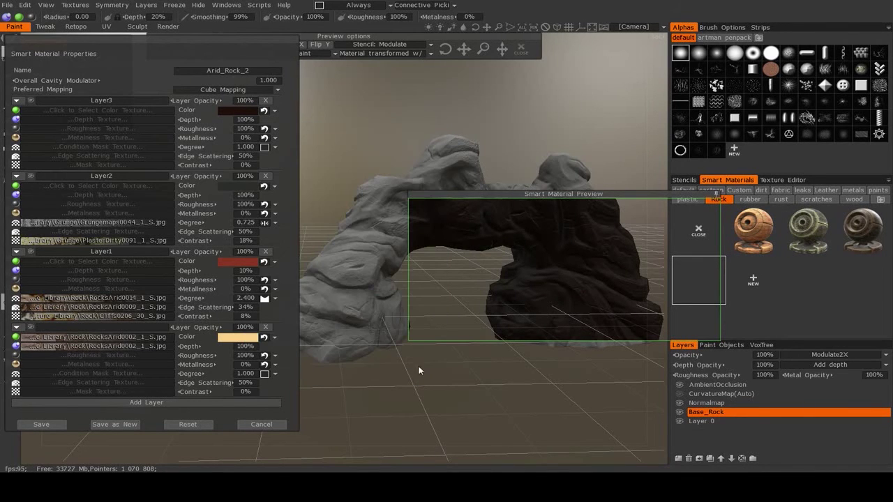
Set Layer3's condition to More on Shadow with degree 1.625 and contrast 56%, and check the shading around the arch.
left_click(276, 147)
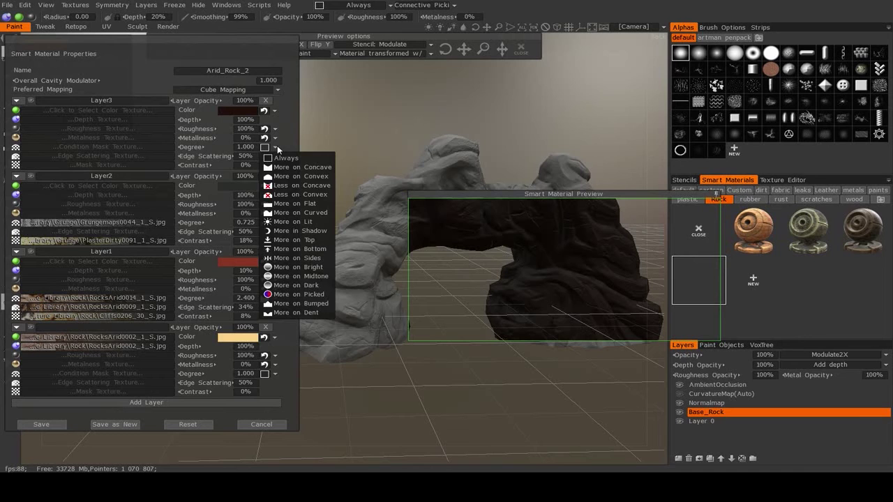
left_click(293, 231)
left_click_drag(422, 50, 291, 53)
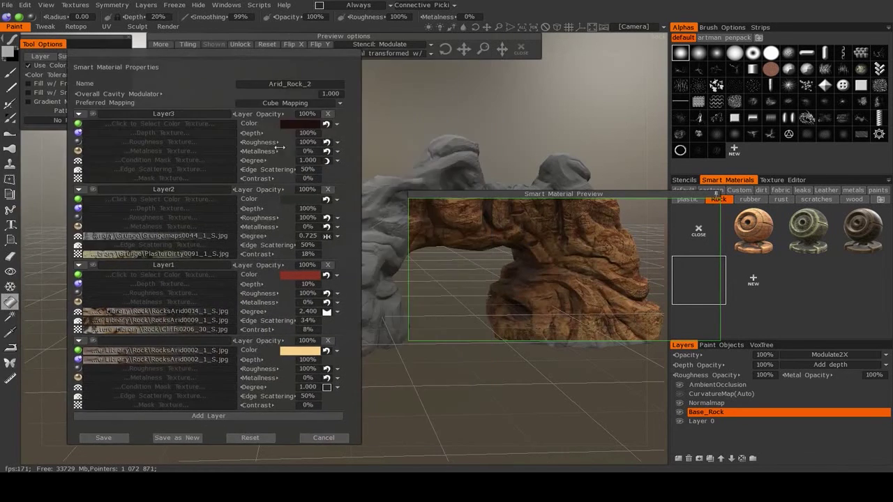
left_click_drag(258, 180, 262, 161)
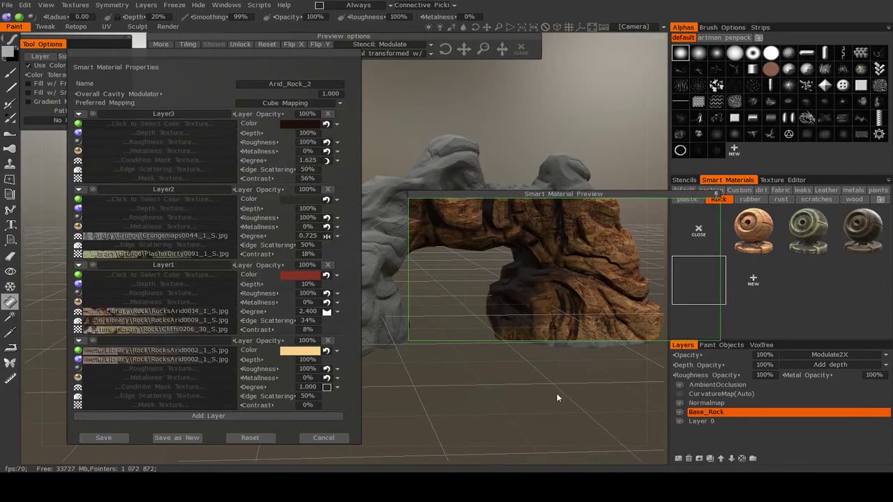
left_click_drag(480, 150, 449, 266)
left_click_drag(521, 351, 551, 397)
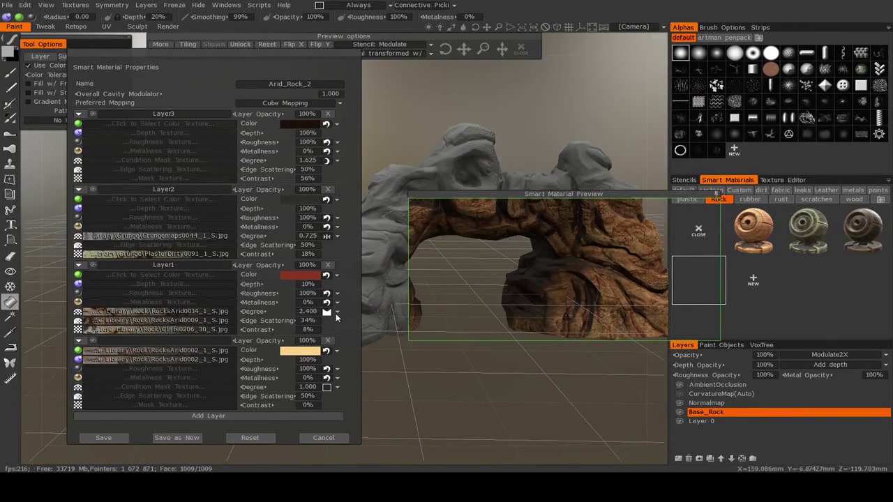
left_click_drag(563, 384, 494, 389)
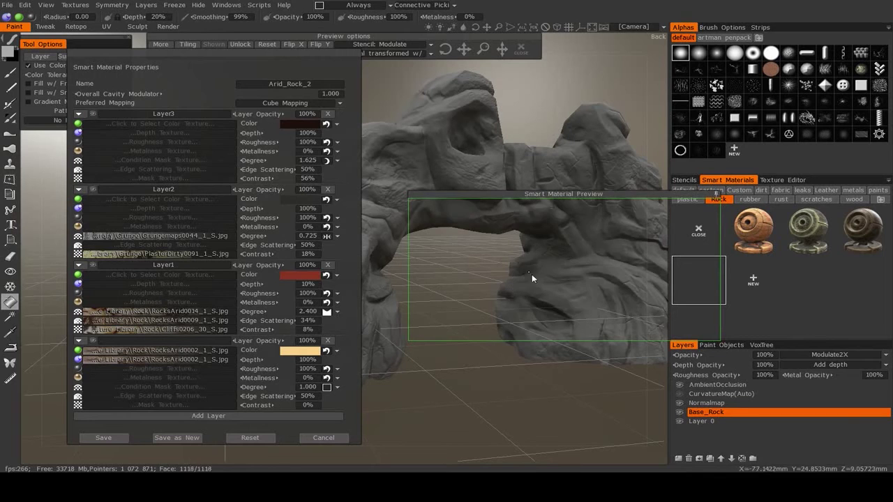
left_click_drag(538, 425, 450, 418)
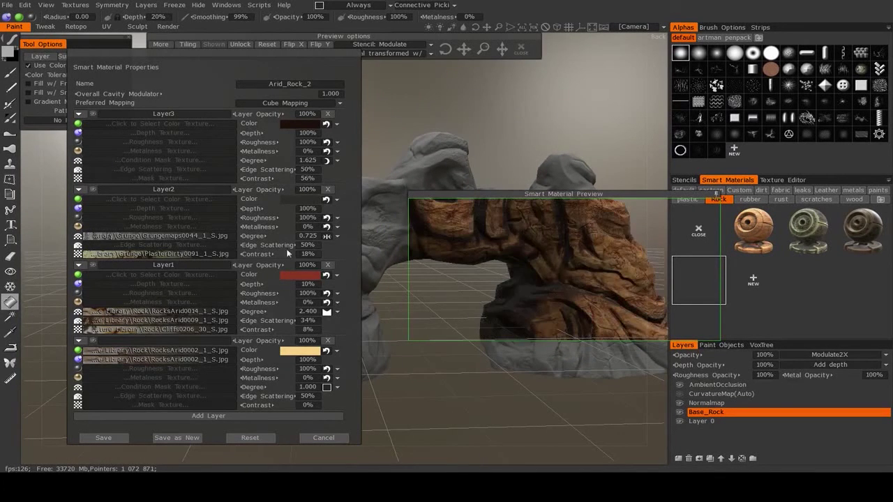
Load Cliffs0260_11_S.jpg from the texture library's Rock folder as Layer3's condition mask texture.
left_click(160, 160)
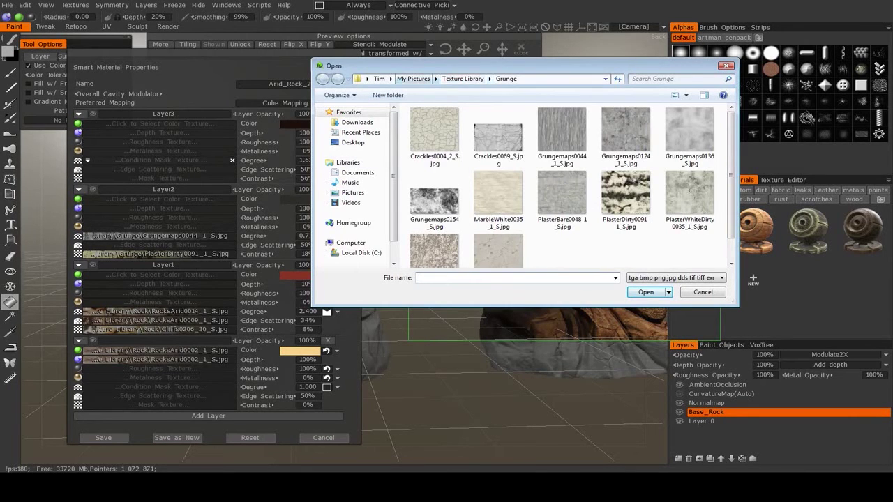
left_click(462, 79)
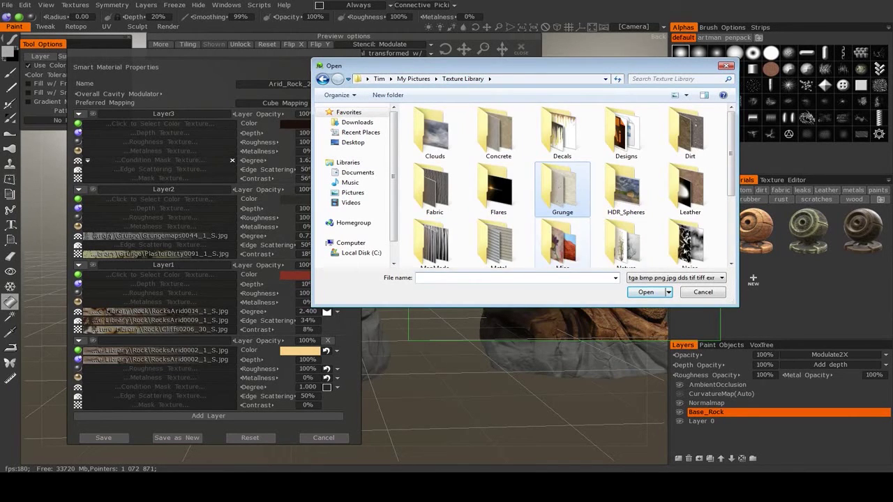
scroll(563, 185, "down", 2)
double_click(498, 188)
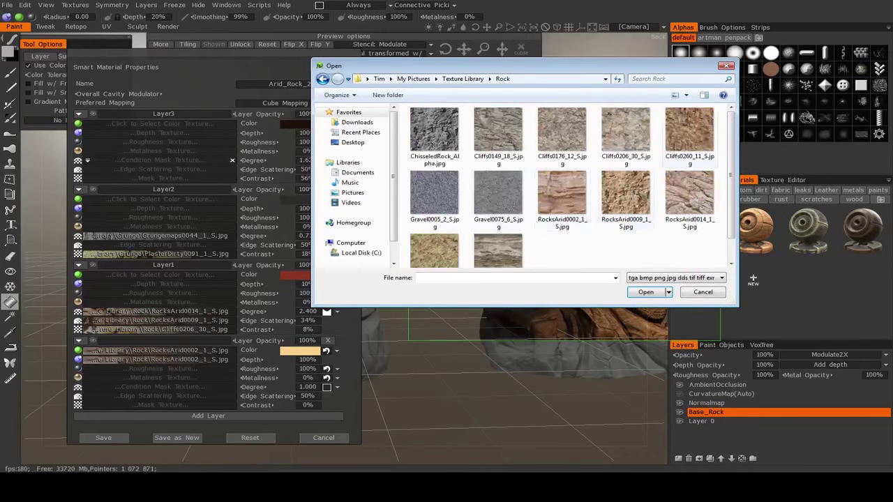
double_click(690, 133)
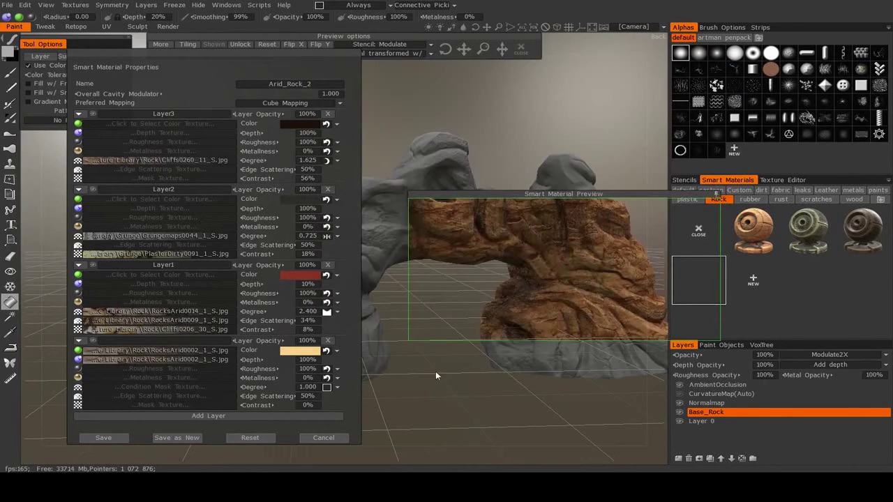
Scale Layer3's Cliffs0260 condition mask texture to 232% and raise the middle of its tone curve to brighten the midtones.
left_click_drag(436, 372, 418, 354)
right_click_drag(418, 355, 424, 395)
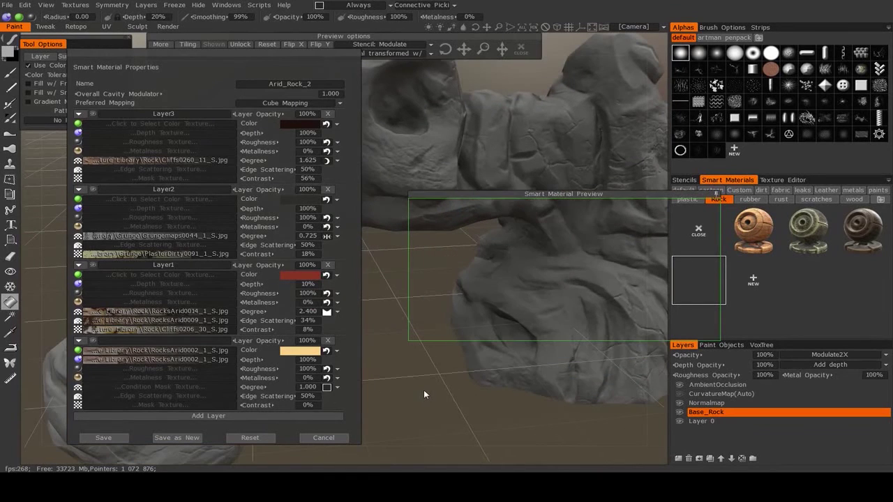
left_click(88, 161)
left_click_drag(239, 90, 268, 102)
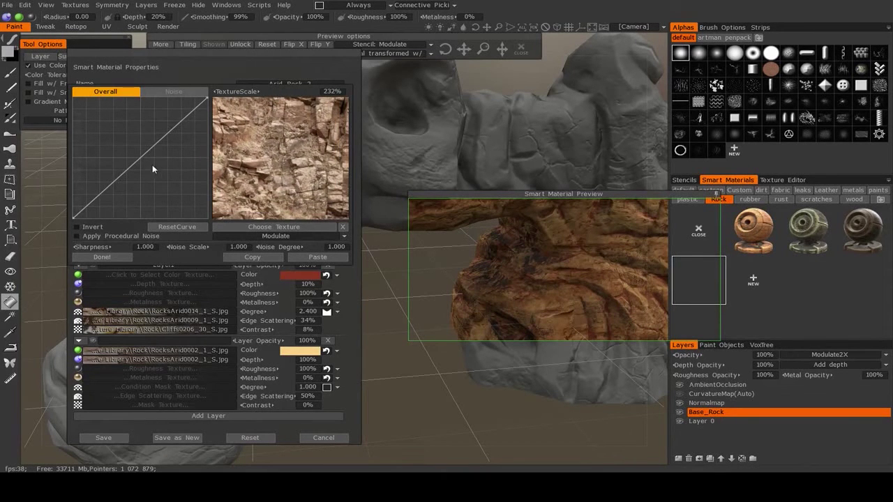
left_click_drag(157, 142, 147, 136)
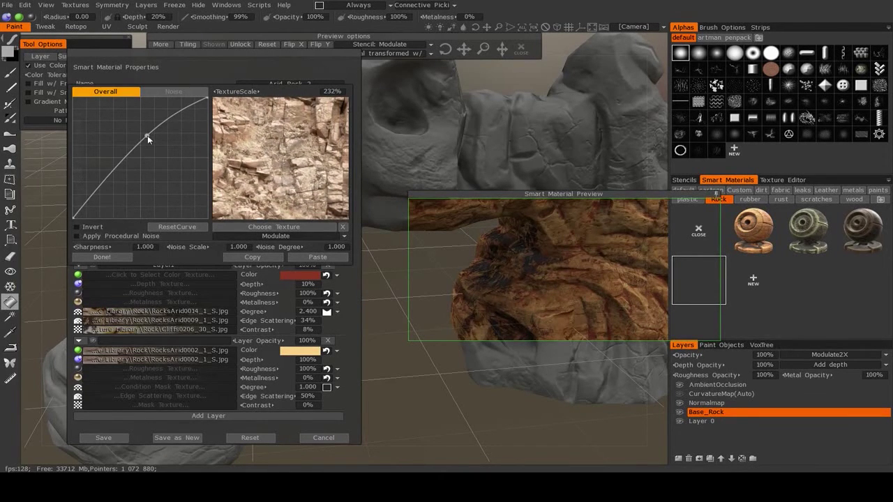
Check the dark shadow patches around the arch and set Layer3's degree to 1.725.
middle_click_drag(410, 384, 425, 438)
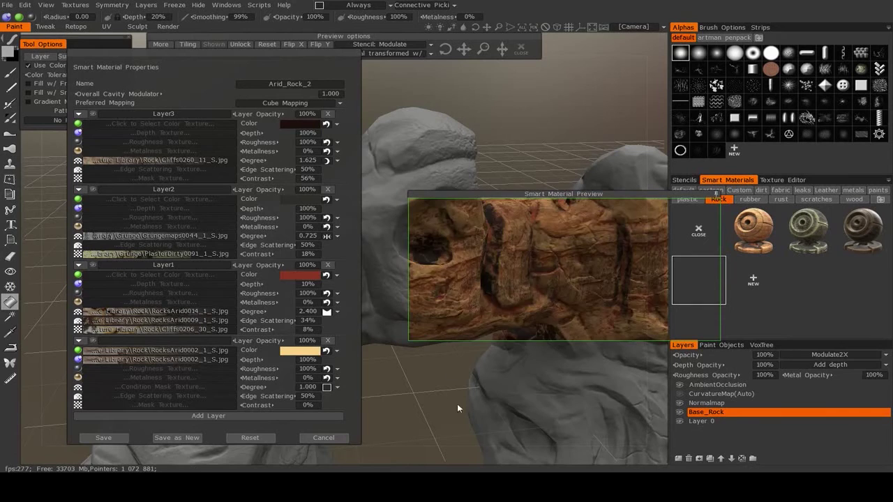
left_click_drag(445, 412, 439, 350)
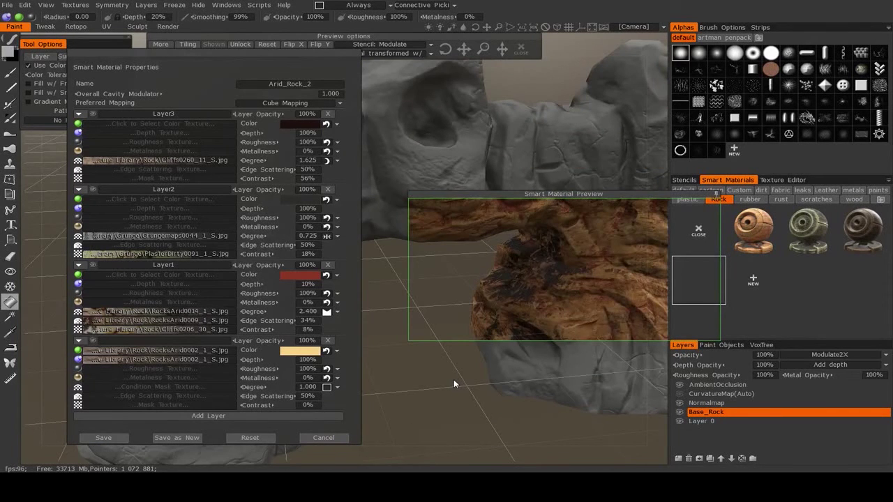
left_click_drag(454, 380, 499, 335)
left_click_drag(495, 372, 501, 400)
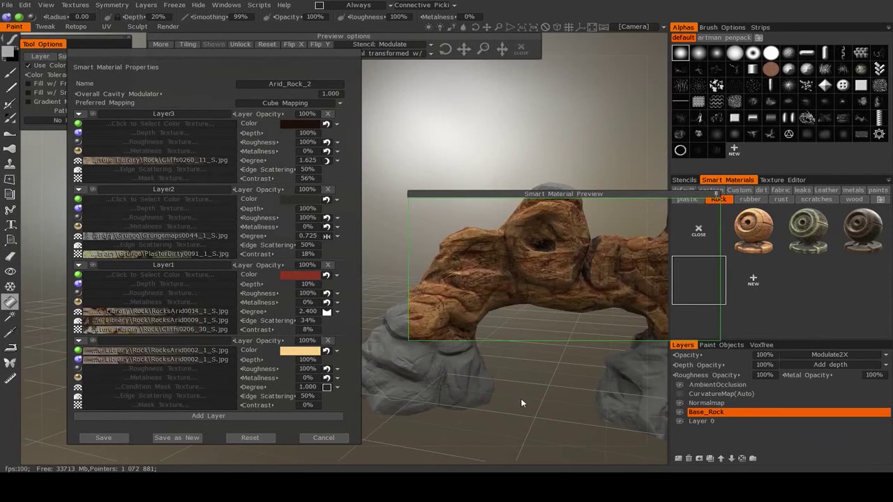
left_click_drag(251, 161, 262, 161)
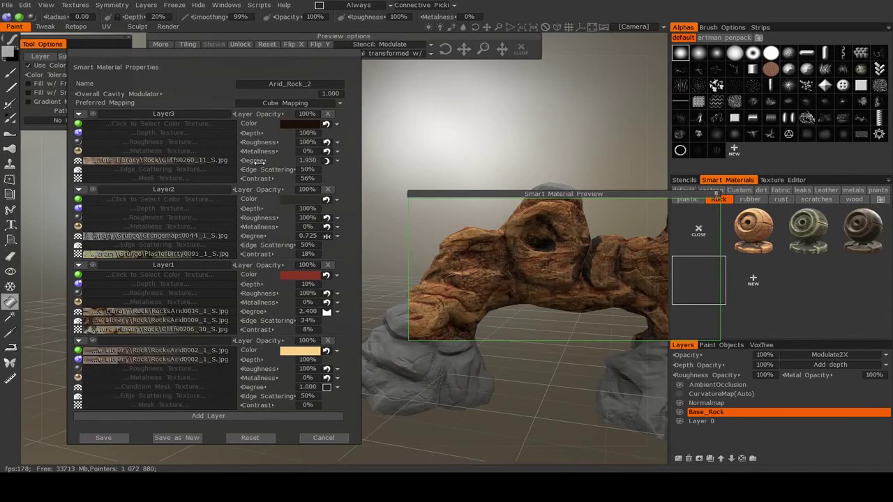
Load Singluar_Cloud.jpg from the texture library's Noise folder as Layer3's mask texture.
left_click(149, 178)
left_click(462, 78)
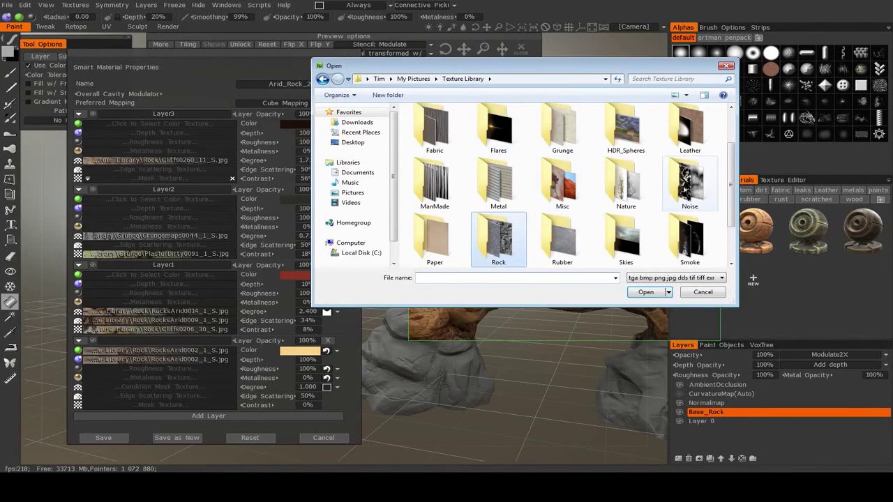
double_click(690, 184)
scroll(563, 230, "down", 1)
left_click(562, 230)
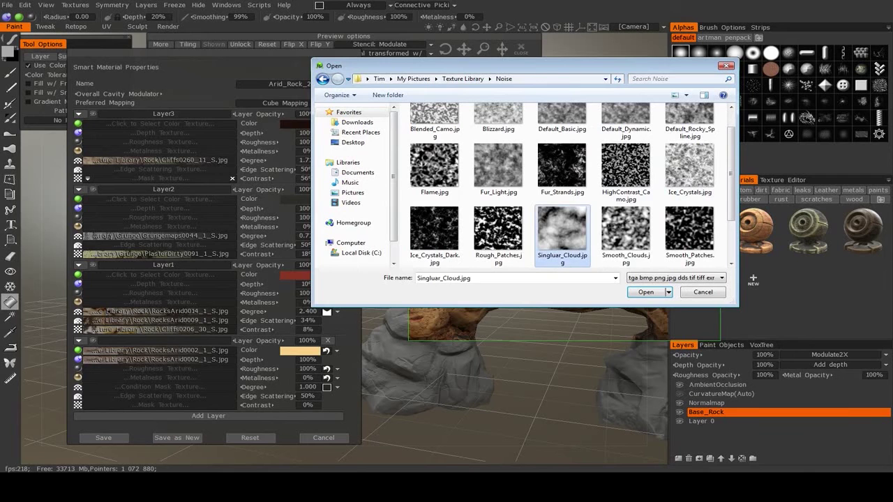
left_click(646, 292)
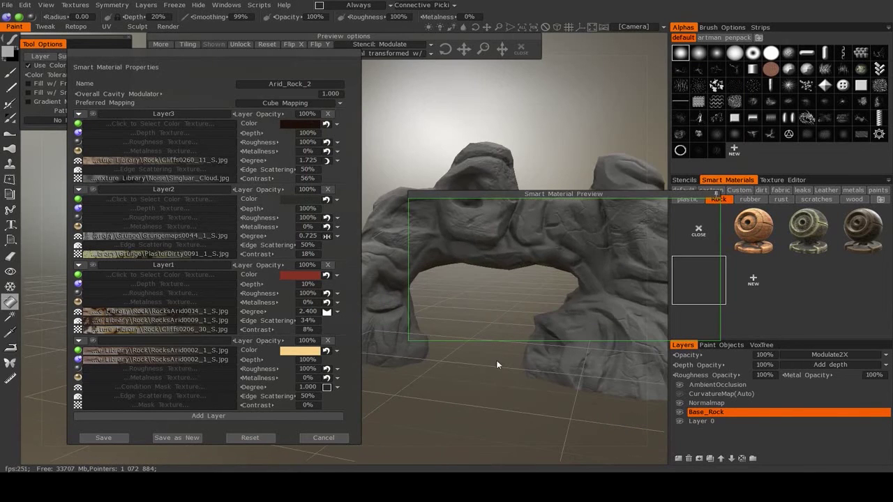
Check the cloud-masked shadow patches from around the arch and save the Arid_Rock_2 smart material.
mouse_move(476, 368)
left_mouse_down()
mouse_move(454, 384)
mouse_move(523, 371)
mouse_move(482, 369)
left_mouse_up()
mouse_move(128, 178)
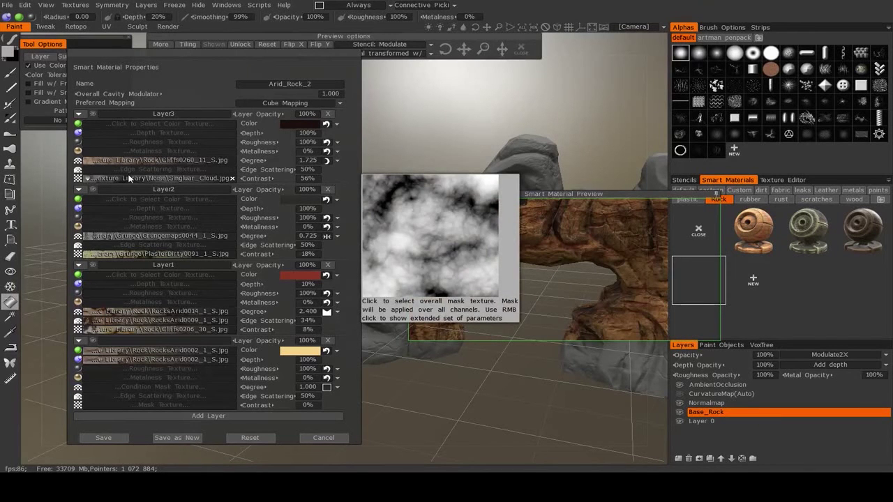
left_click_drag(462, 393, 550, 387)
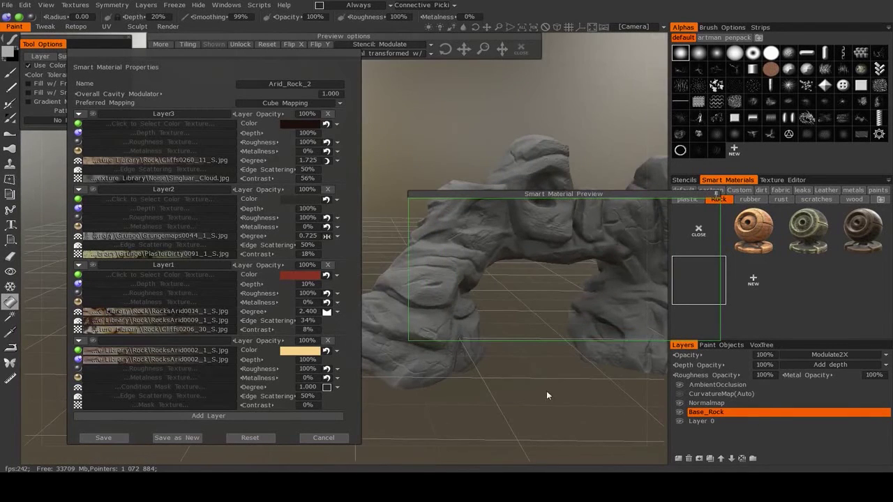
left_click(103, 438)
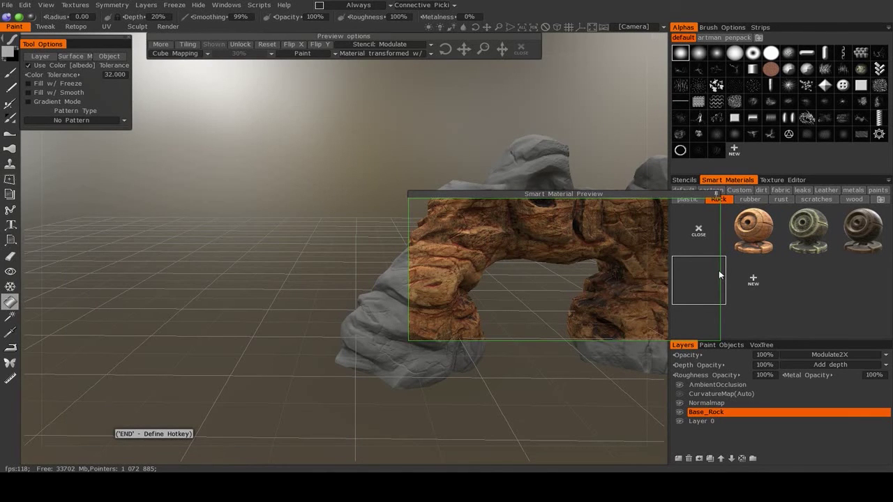
Move the smart material preview over the arch opening and check the Arid_Rock_2 material on the surrounding rock.
left_click_drag(638, 194, 456, 193)
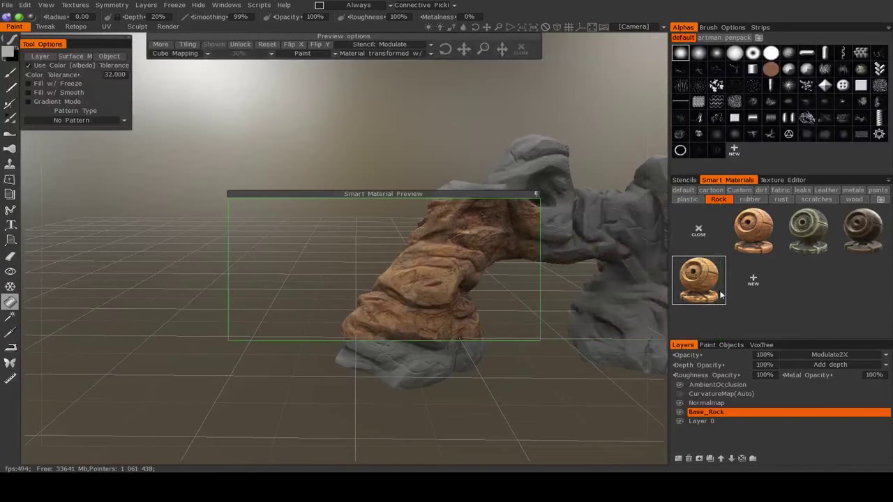
mouse_move(760, 236)
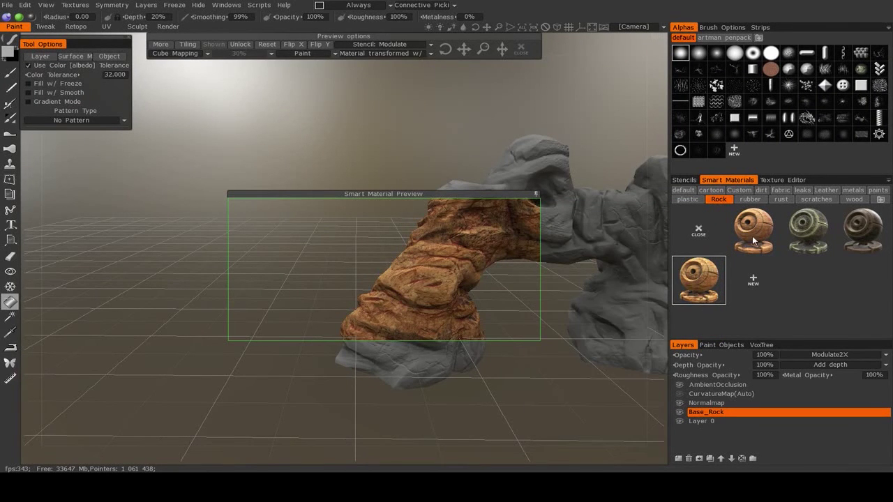
middle_click_drag(540, 382, 397, 384)
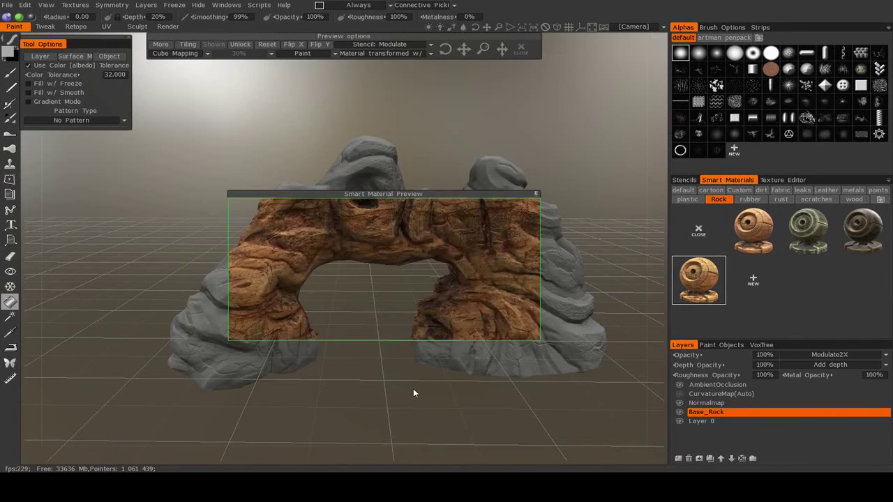
Add a paint layer named Arid_Arch_2 and fill the entire layer with the Arid_Rock_2 smart material.
left_click(678, 459)
double_click(702, 412)
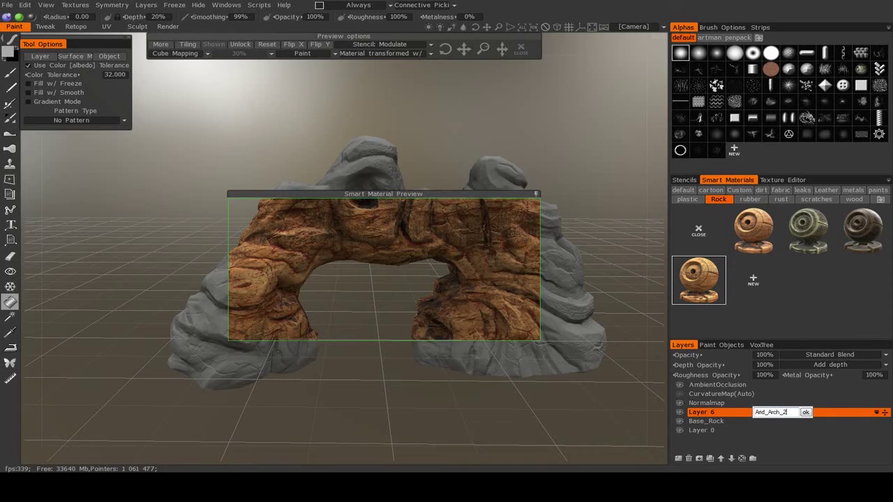
type("Arid_Arch_2")
key("Return")
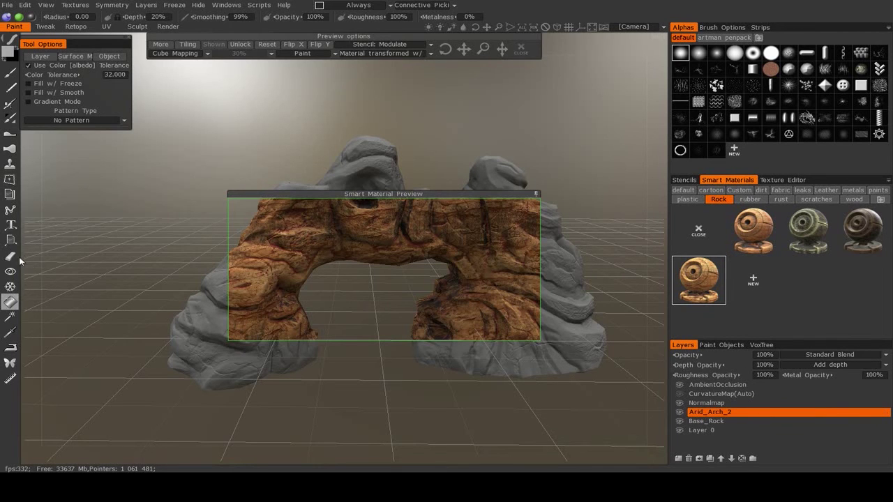
left_click(40, 57)
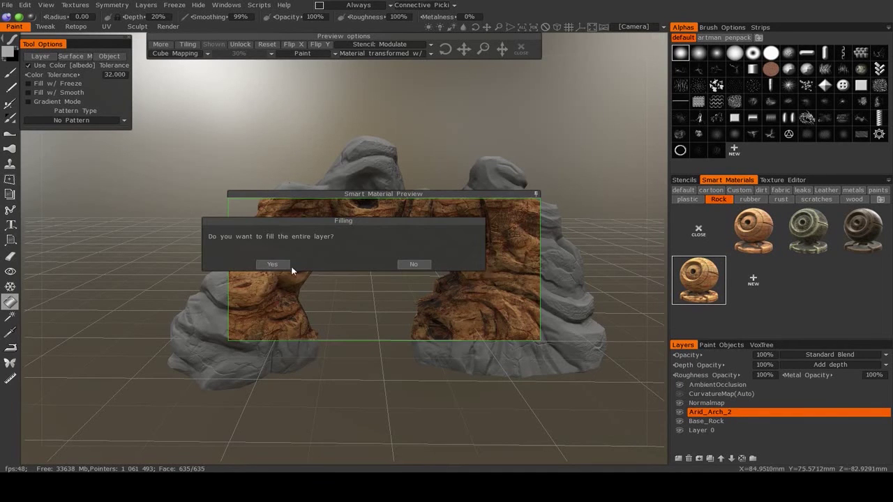
left_click(275, 264)
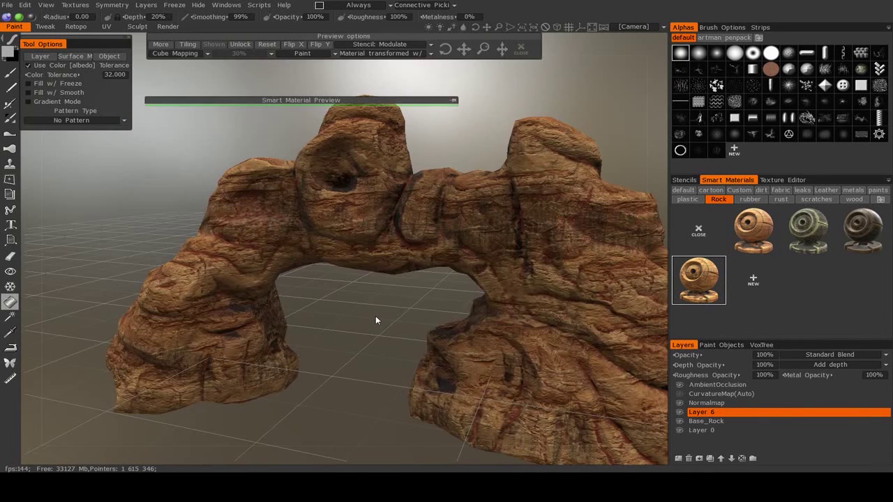
Inspect the filled arch up close and set the rock layer's depth opacity to 60%.
scroll(370, 318, "down", 3)
left_click_drag(365, 319, 388, 314)
scroll(399, 319, "up", 3)
scroll(369, 300, "up", 2)
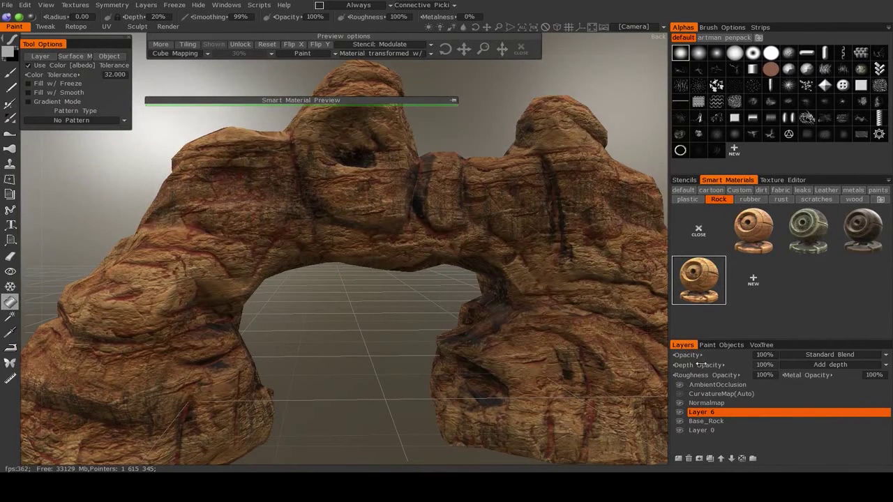
left_click(770, 367)
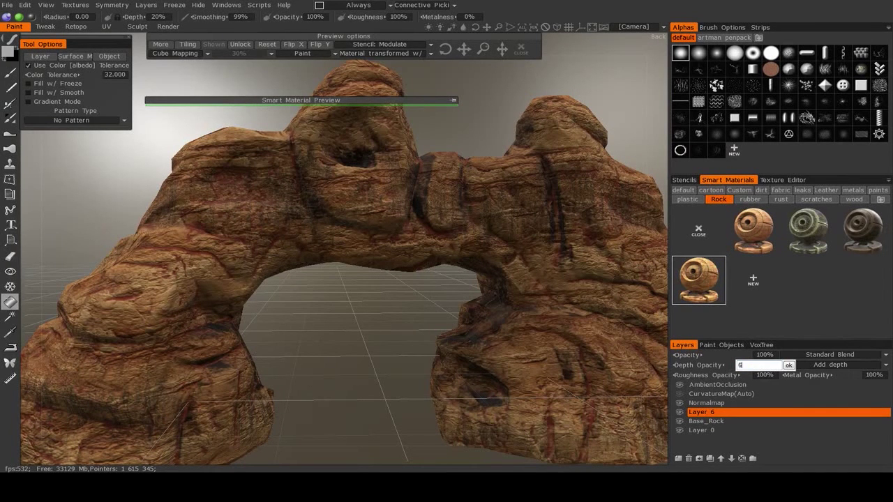
left_click(788, 365)
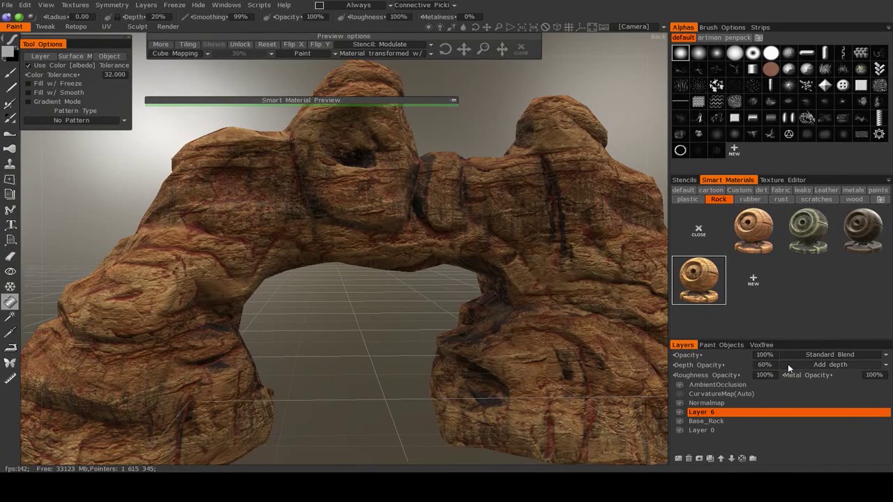
Examine the textured arch from several angles and inspect its color map in the Texture Editor.
scroll(447, 335, "down", 5)
left_click_drag(391, 328, 319, 331)
scroll(332, 317, "down", 3)
scroll(622, 335, "up", 4)
scroll(388, 322, "down", 2)
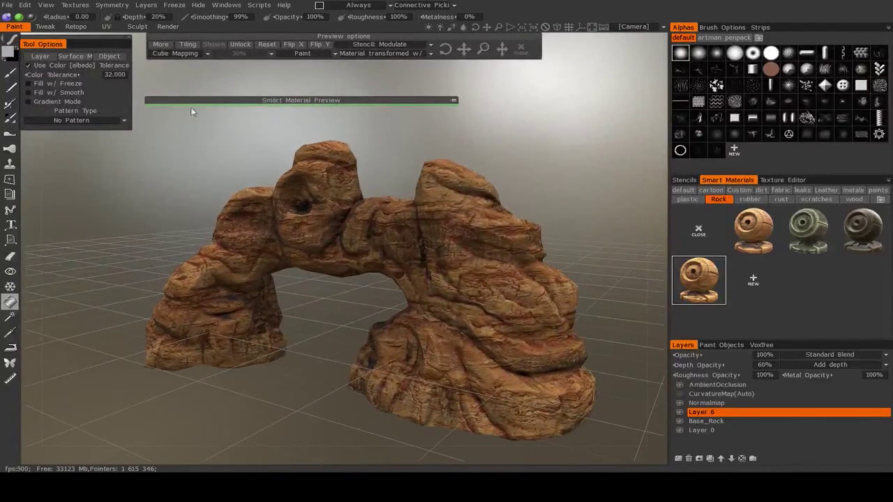
left_click(769, 180)
left_click(810, 189)
left_click(804, 202)
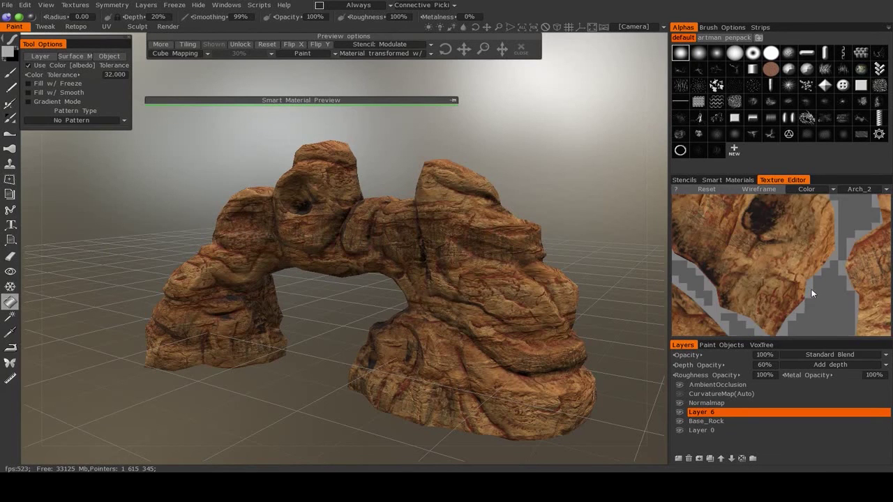
right_click_drag(811, 294, 787, 300)
middle_click_drag(787, 300, 751, 251)
right_click_drag(775, 255, 742, 227)
scroll(810, 279, "up", 5)
Show the arch's Normals map in the Texture Editor and inspect its surface detail up close.
left_click(809, 189)
left_click(806, 211)
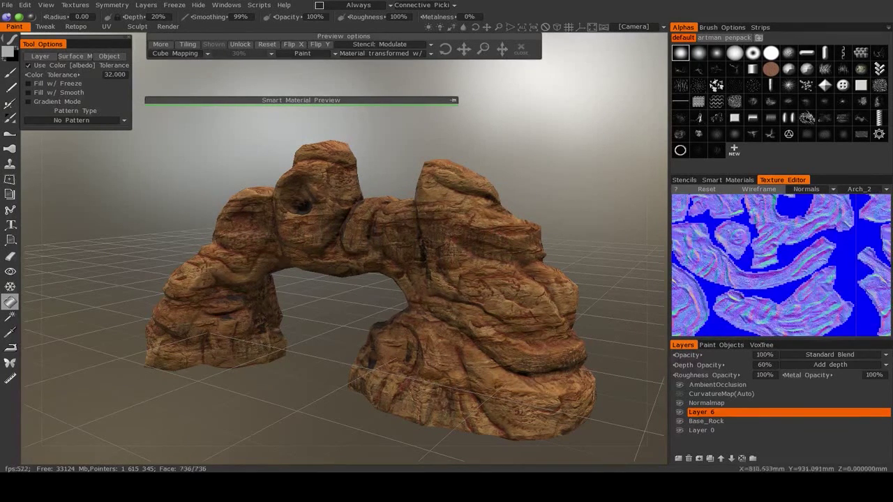
right_click_drag(736, 266, 768, 277)
middle_click_drag(767, 277, 813, 314)
scroll(820, 296, "down", 5)
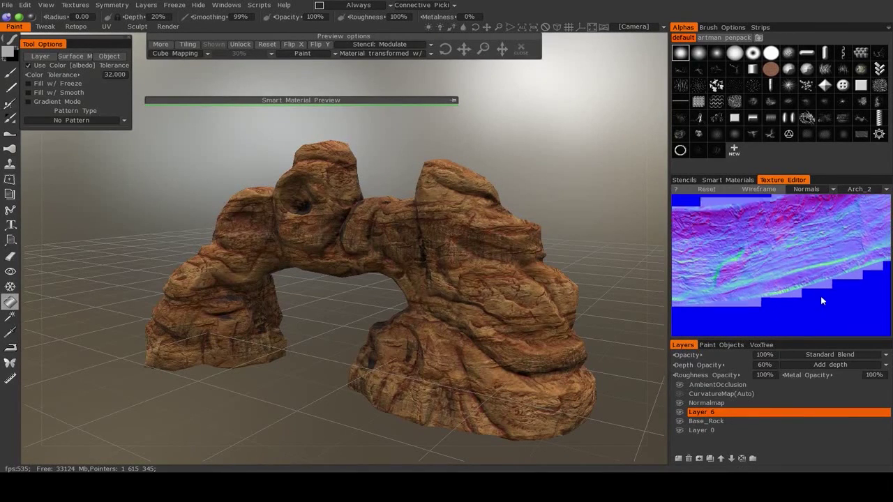
Preview the arch's Roughness and TexMetal maps and return the texture display to Color.
left_click(820, 191)
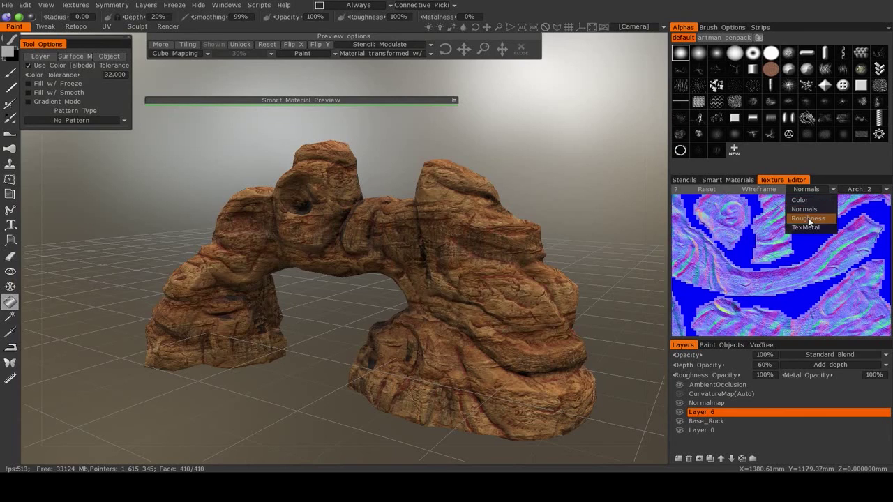
left_click(808, 218)
left_click(813, 190)
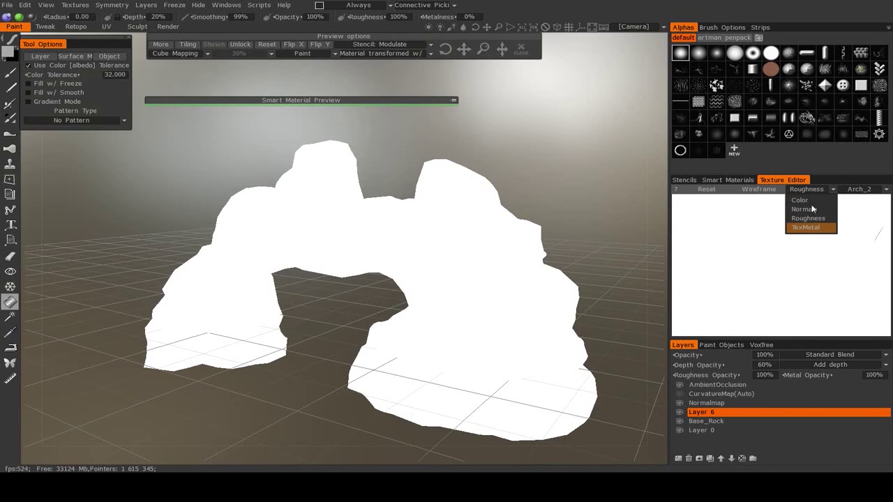
left_click(806, 227)
left_click(810, 190)
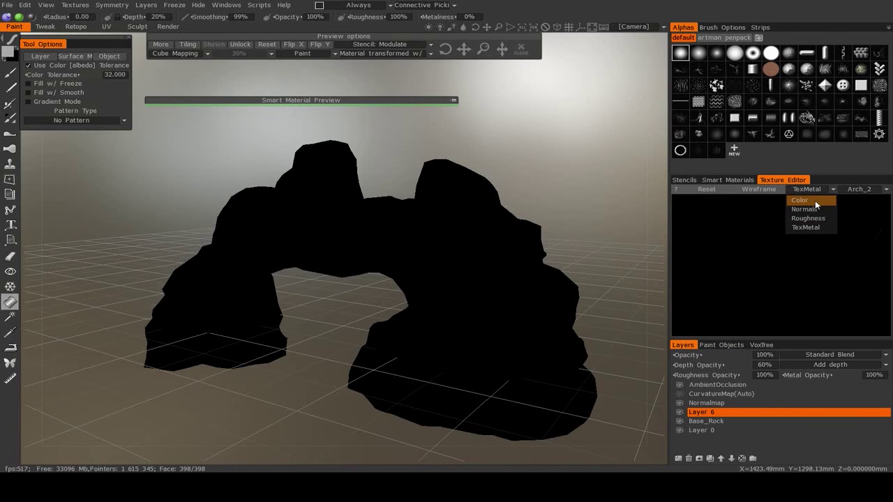
left_click(816, 200)
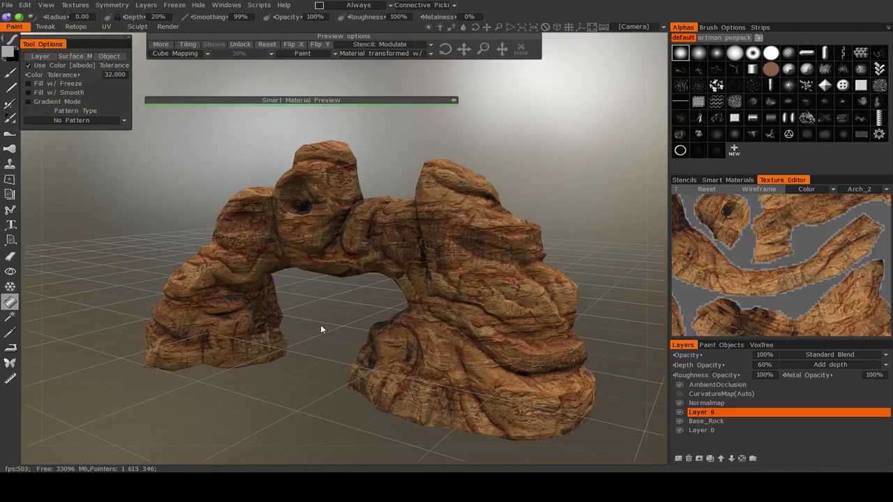
Inspect the arch up close and review the object and texture export options, including the Color/Albedo map.
middle_click_drag(291, 344, 337, 282)
right_click_drag(337, 282, 344, 299)
middle_click_drag(344, 303, 365, 347)
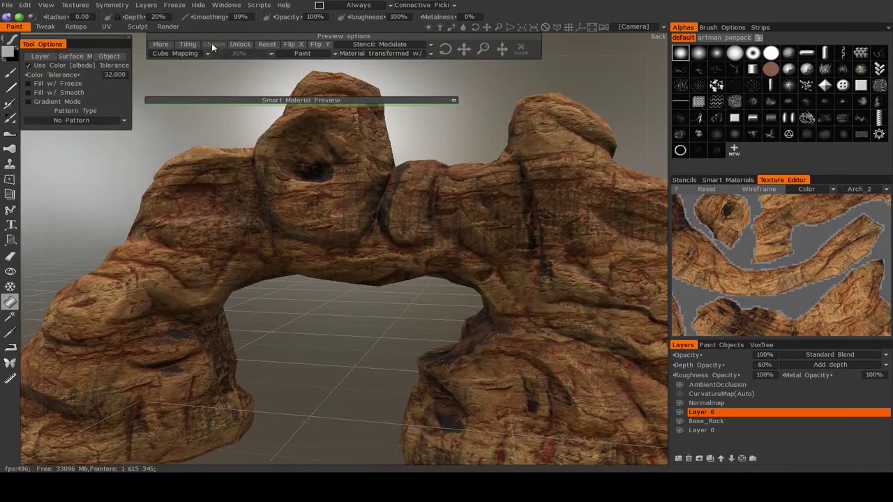
left_click(7, 5)
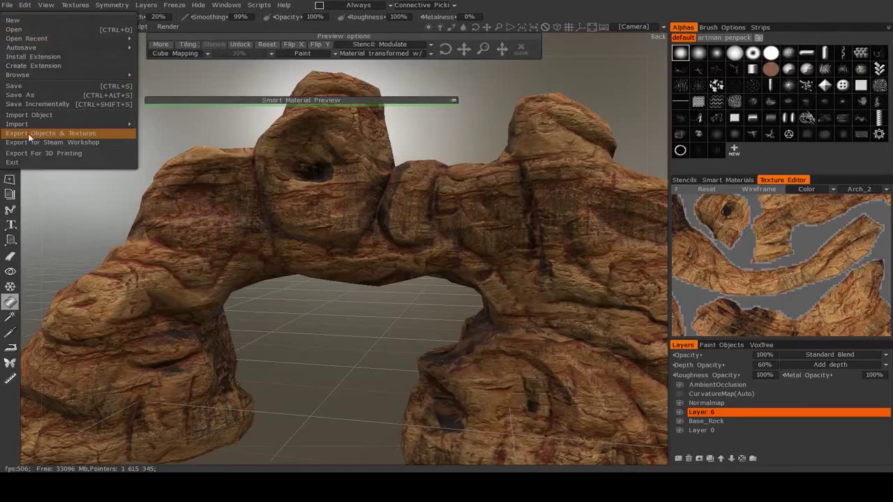
left_click(74, 5)
mouse_move(80, 38)
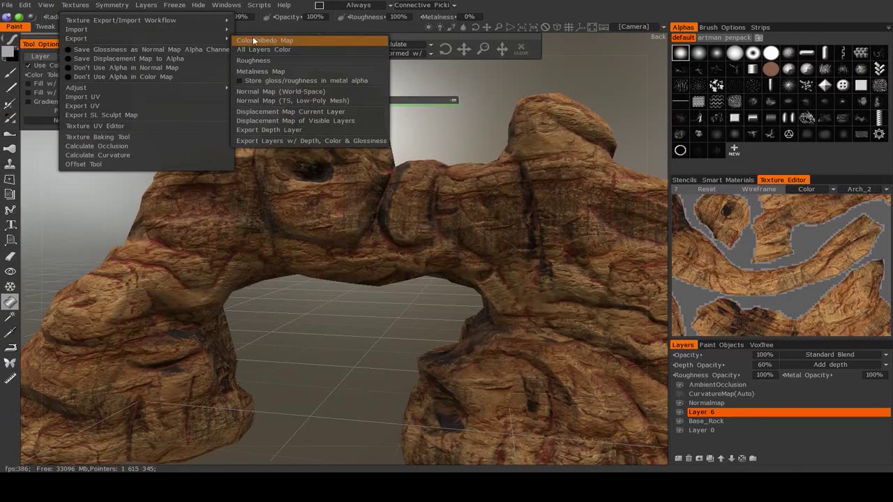
left_click(263, 40)
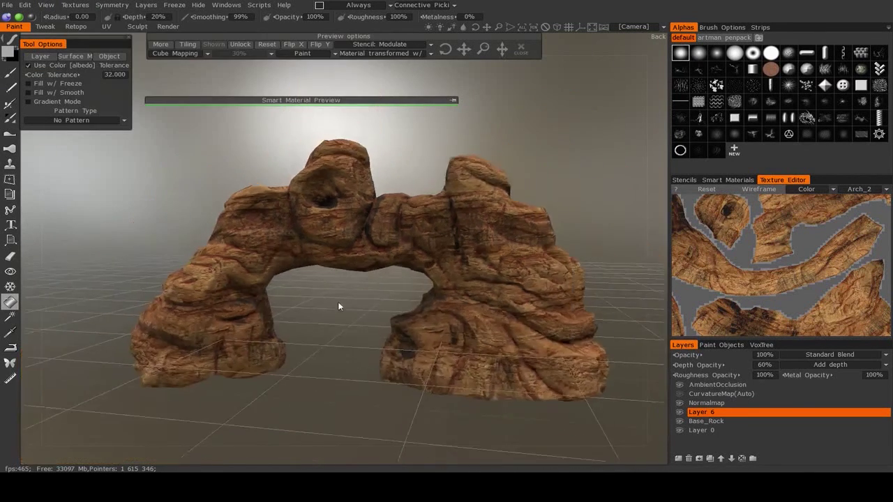
Switch to the Render workspace to view the textured arch under render lighting.
left_click_drag(338, 307, 363, 338)
left_click(167, 27)
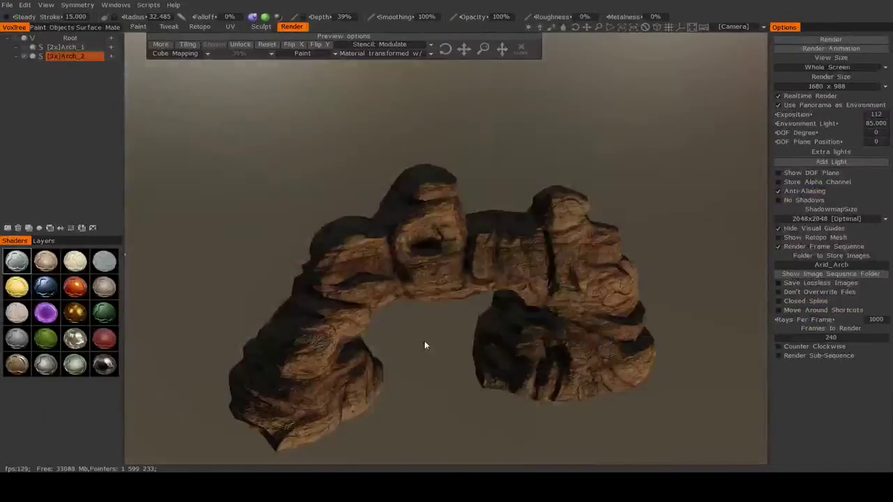